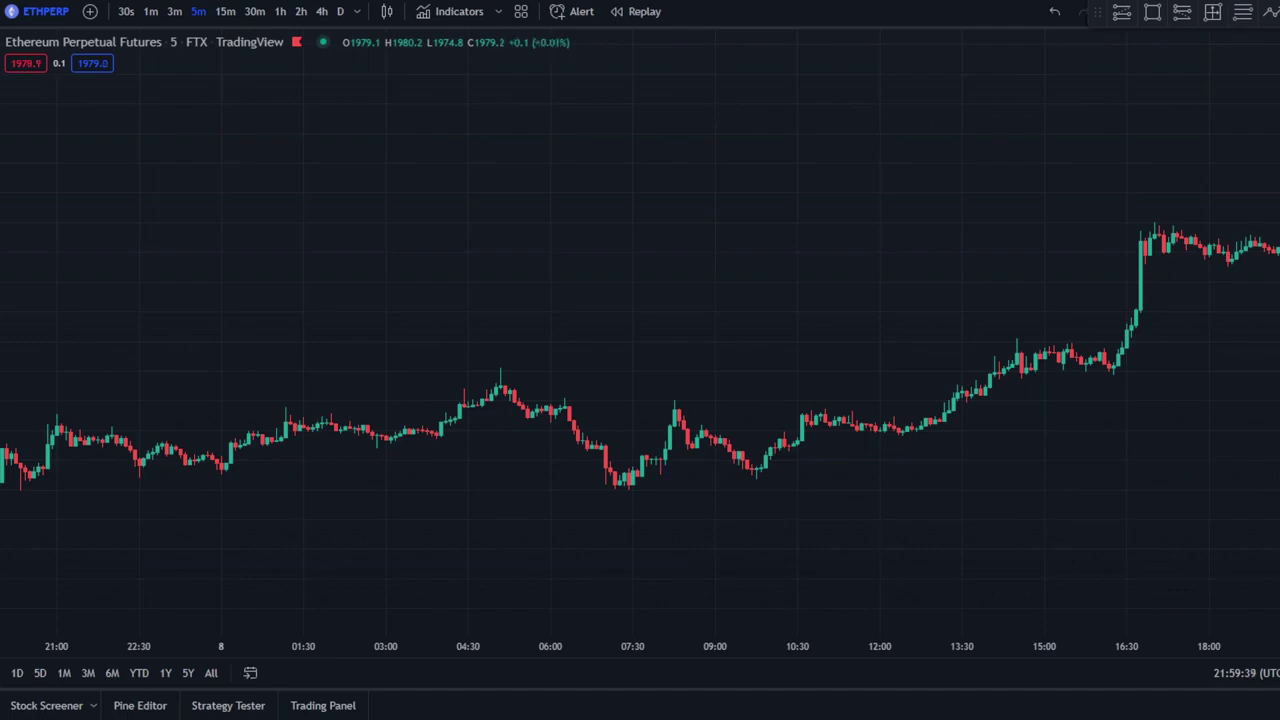
- Search the indicators for "trend trader" and add the most popular community script named Trend Trader Strategy to the chart
{"action": "left_click", "coordinate": [419, 29]}
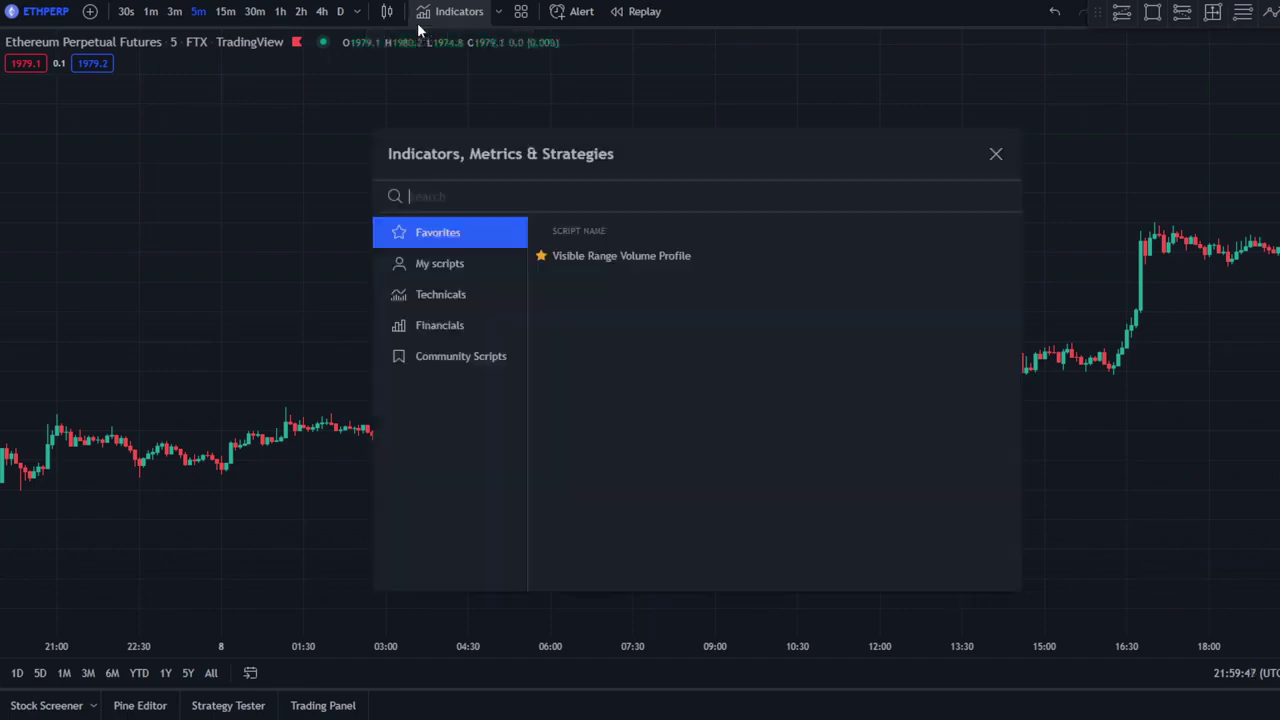
{"action": "type", "text": "trend"}
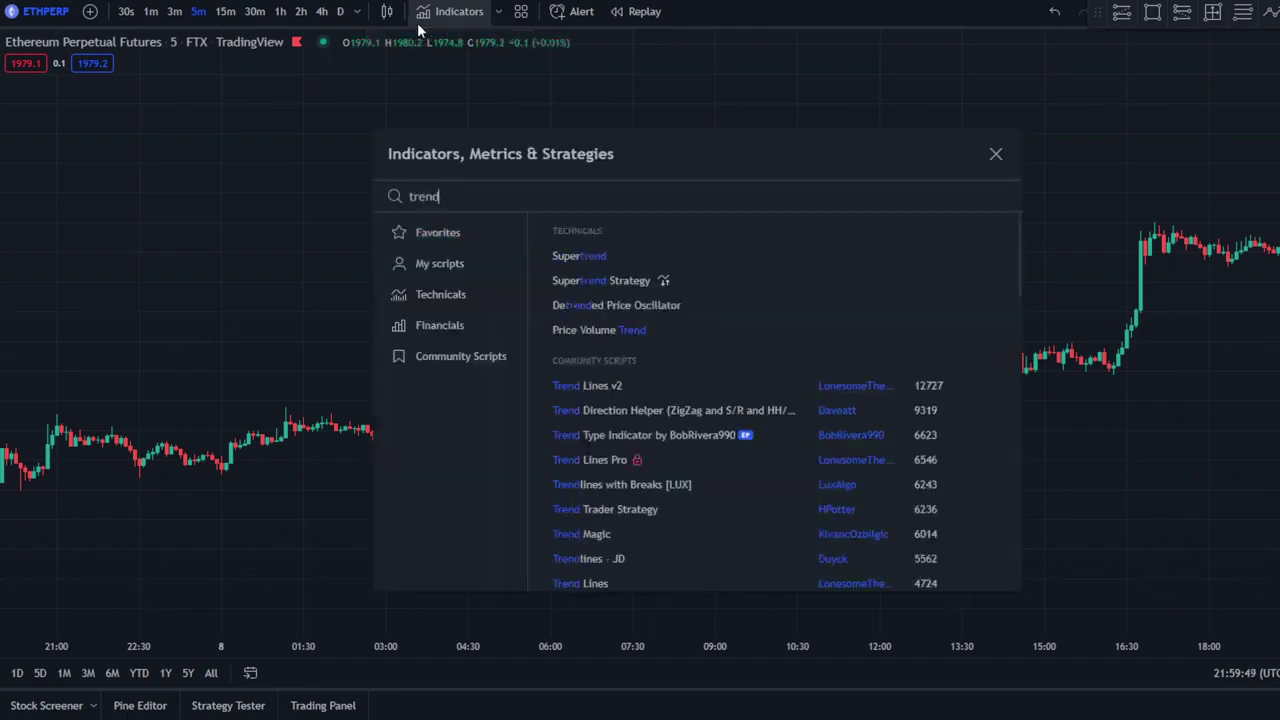
{"action": "type", "text": " trader"}
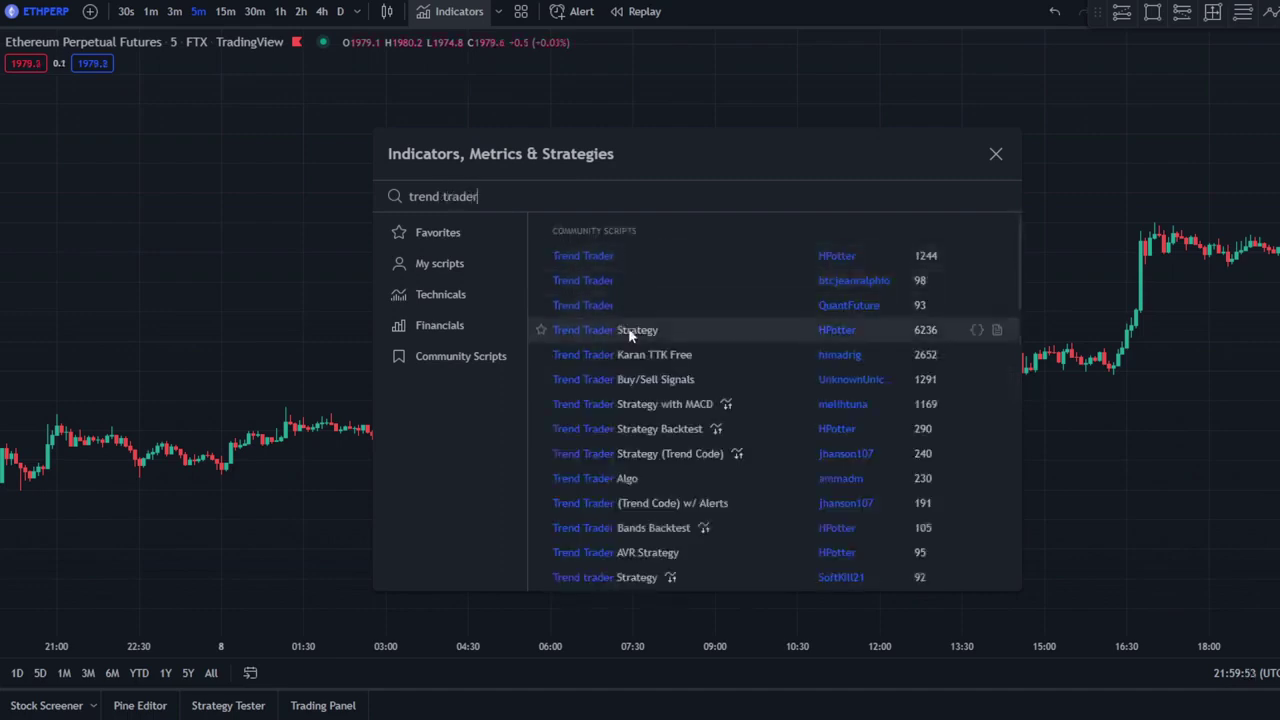
{"action": "left_click", "coordinate": [641, 337]}
{"action": "key", "text": "Escape"}
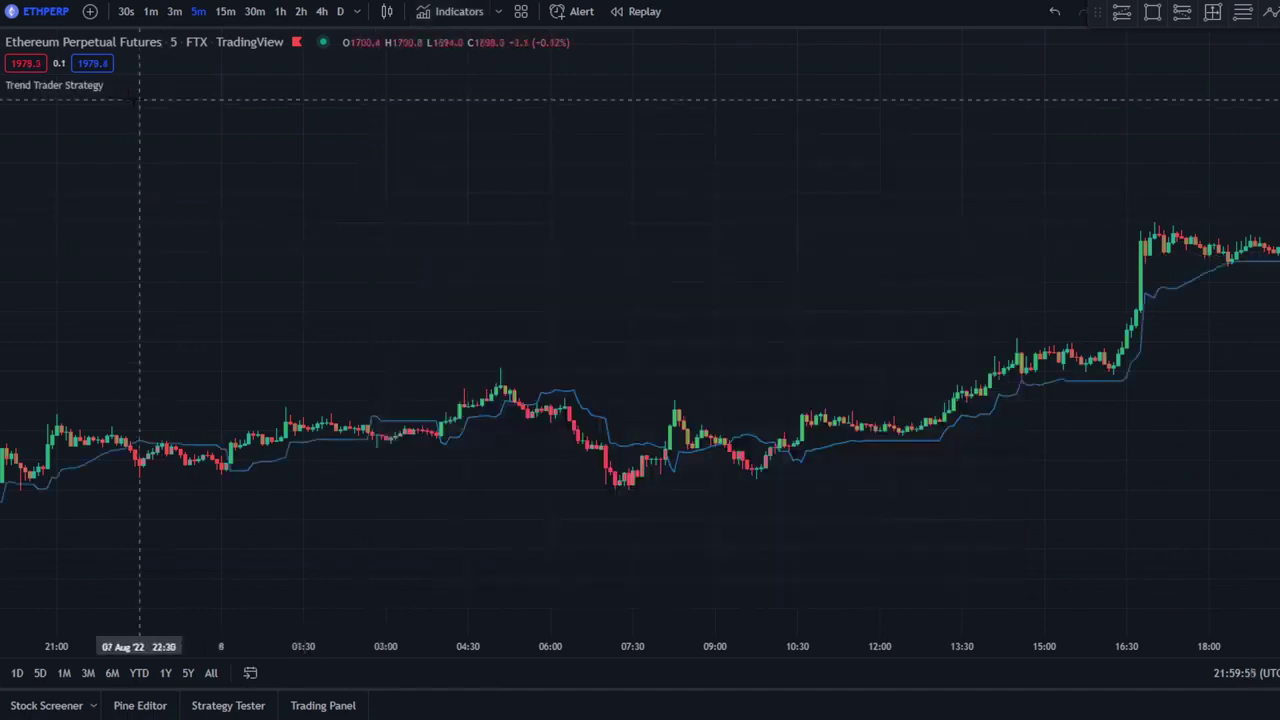
- Turn off the Bar Color of the Trend Trader Strategy and make its line white
{"action": "left_click", "coordinate": [138, 84]}
{"action": "left_click", "coordinate": [583, 195]}
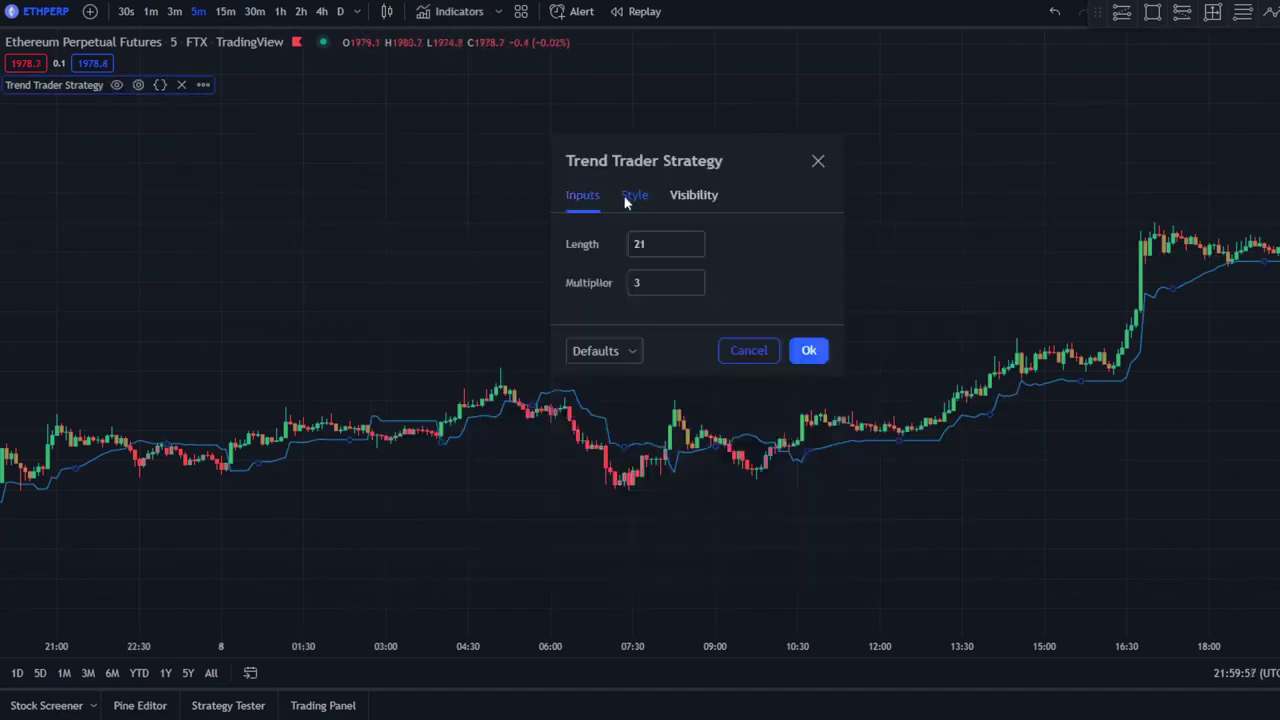
{"action": "left_click", "coordinate": [634, 195]}
{"action": "left_click", "coordinate": [574, 240]}
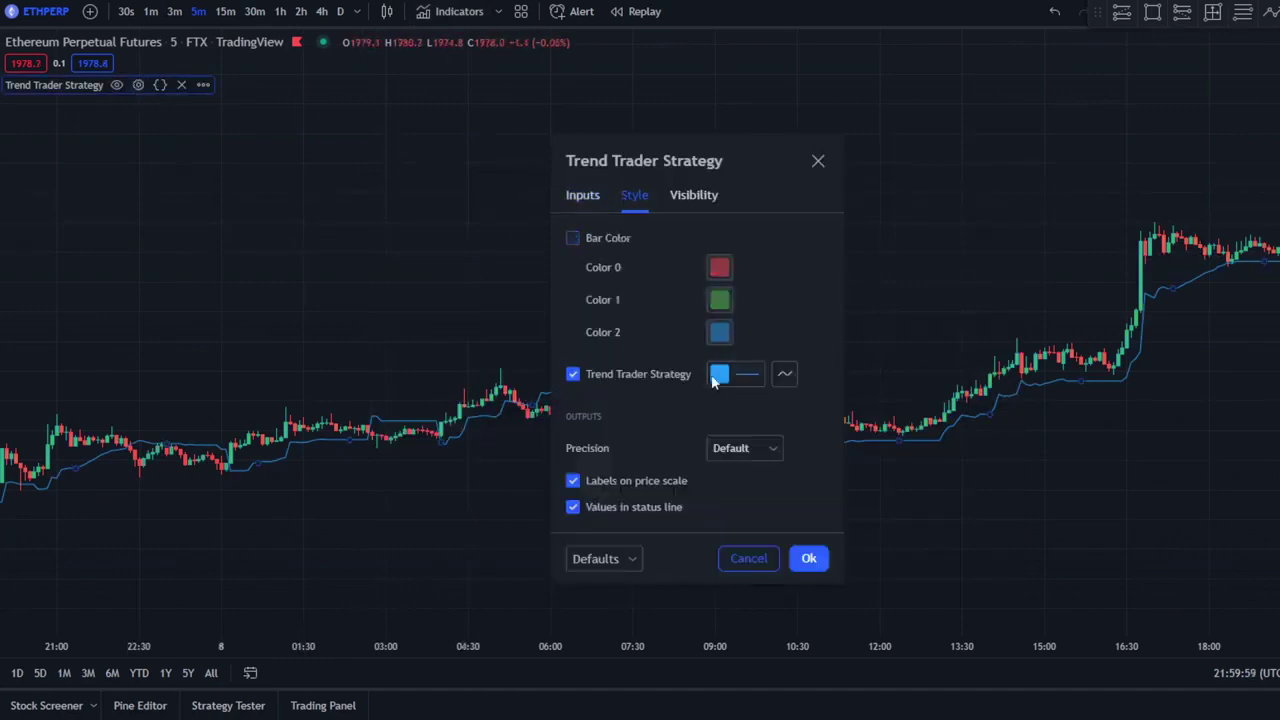
{"action": "left_click", "coordinate": [722, 376]}
{"action": "left_click", "coordinate": [722, 405]}
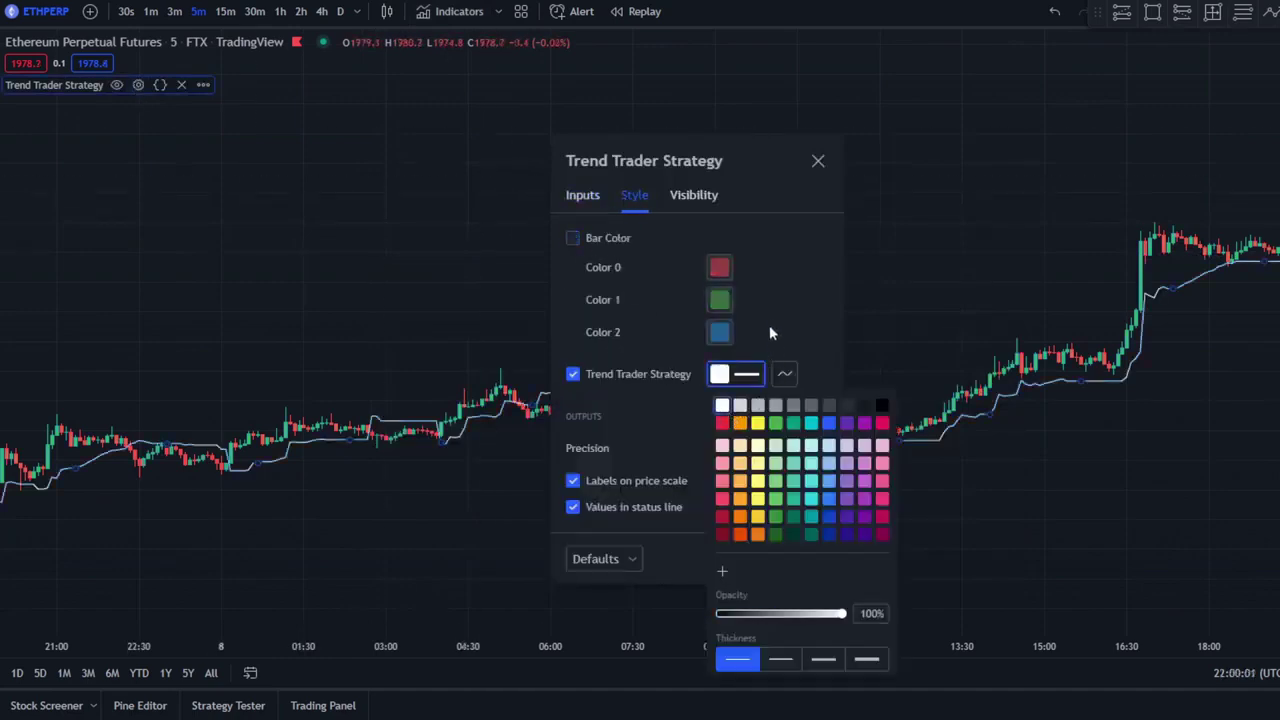
{"action": "left_click", "coordinate": [818, 160]}
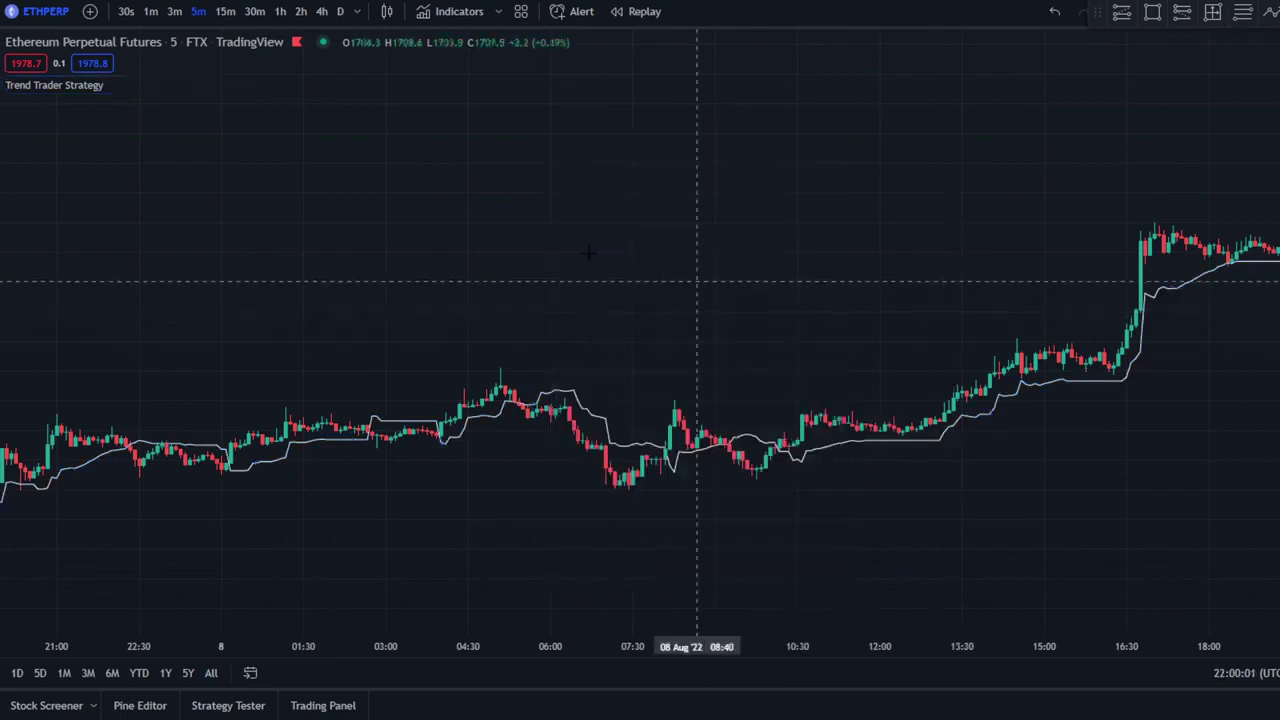
- Search the indicators for "stoch" and add the built-in Stochastic RSI to the chart
{"action": "left_click", "coordinate": [447, 18]}
{"action": "type", "text": "stoch"}
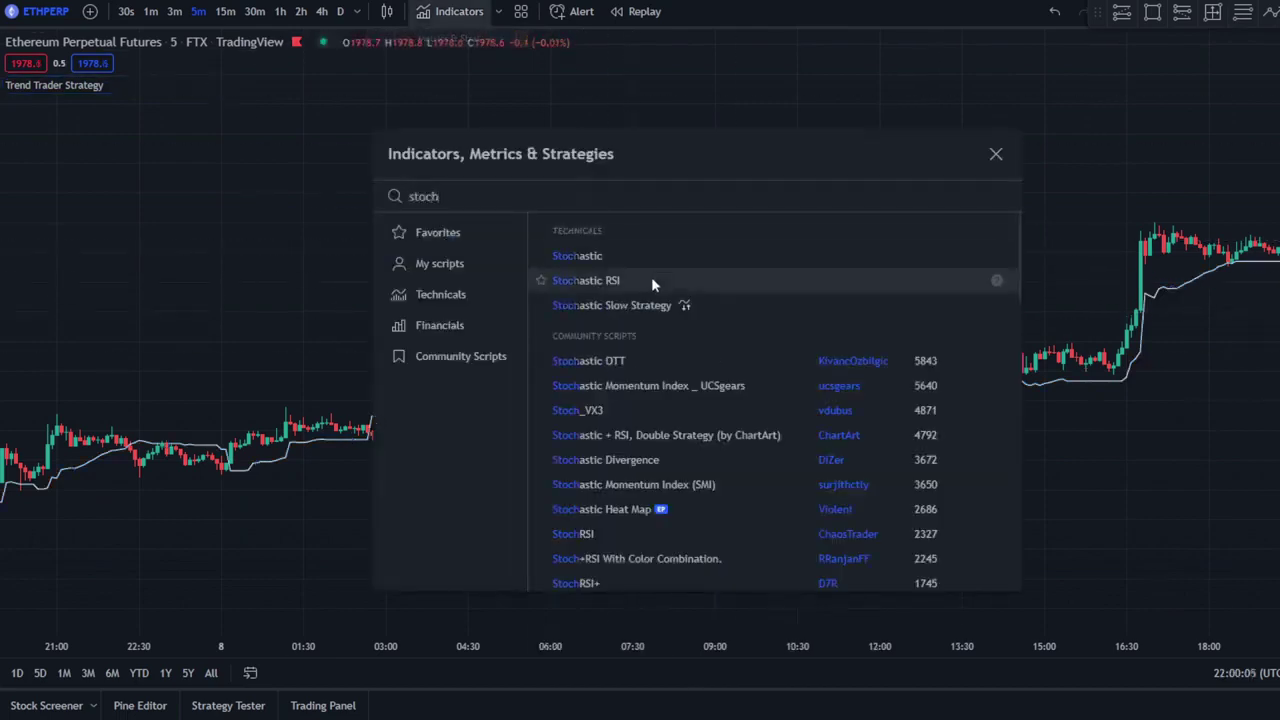
{"action": "left_click", "coordinate": [653, 281]}
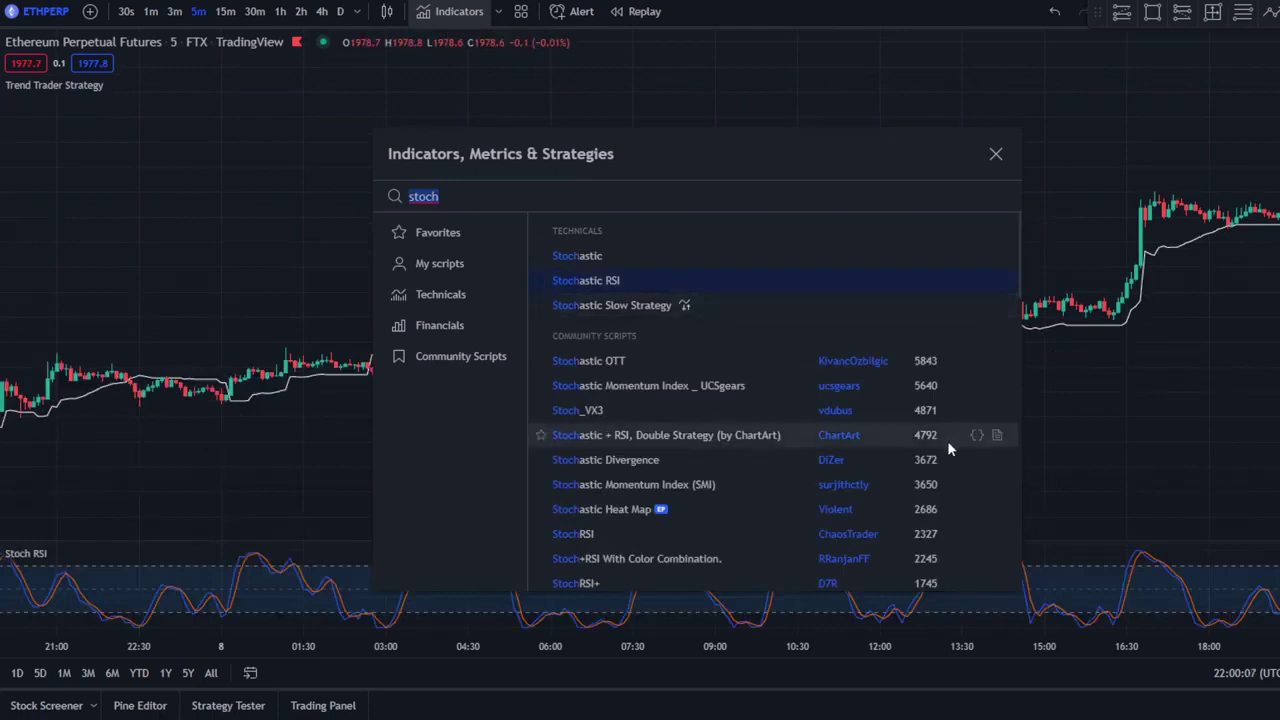
{"action": "key", "text": "Escape"}
- Search the indicators for "super" and add the first-listed community SuperTrend script to the chart twice
{"action": "left_click", "coordinate": [468, 14]}
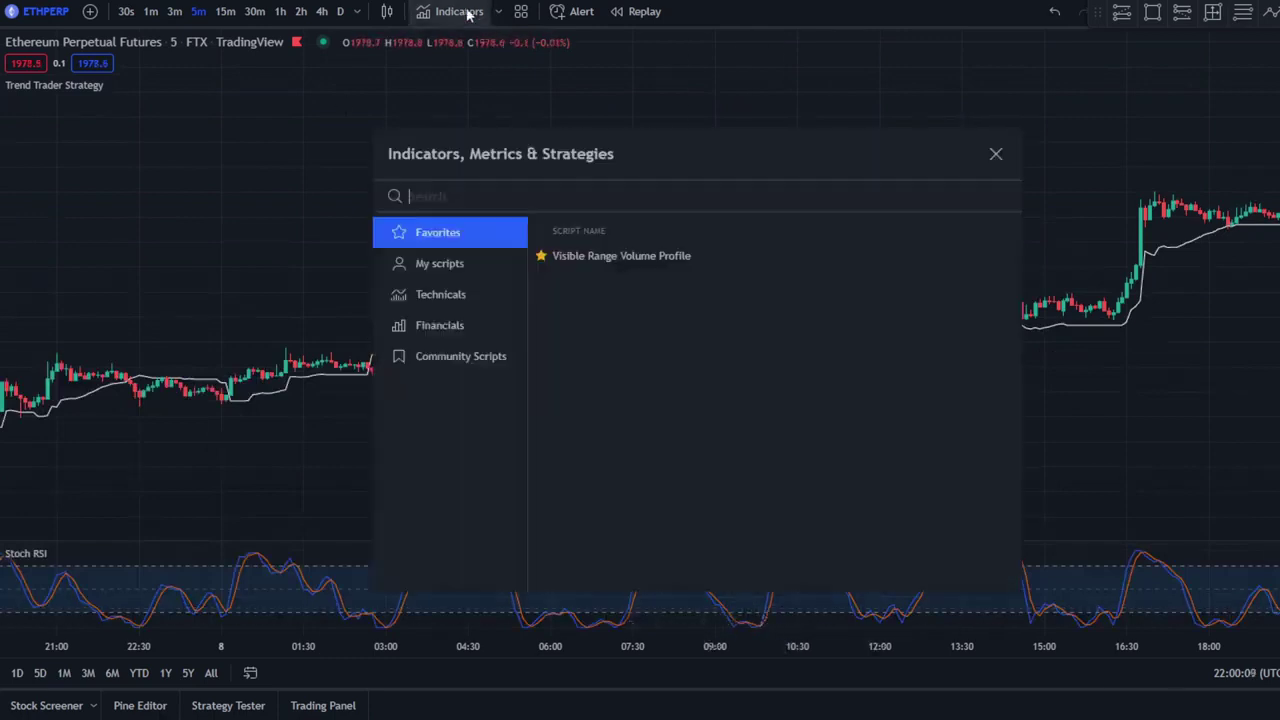
{"action": "type", "text": "super"}
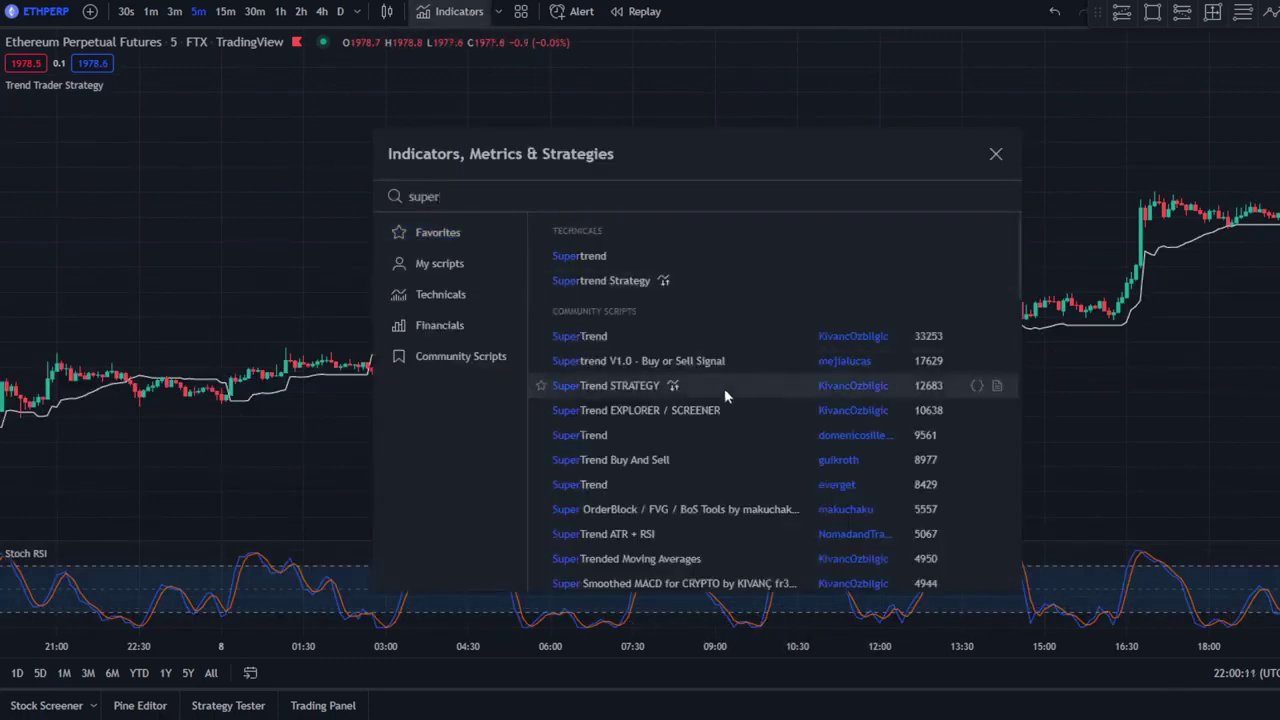
{"action": "double_click", "coordinate": [791, 344]}
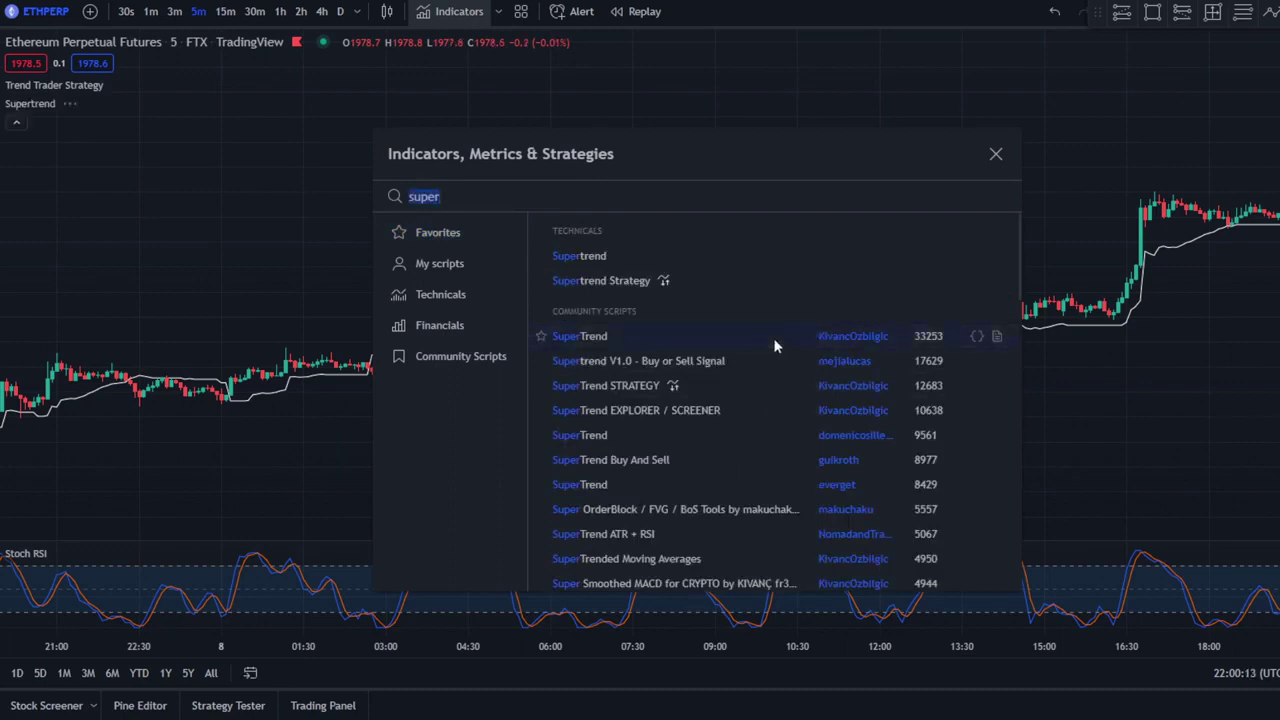
{"action": "key", "text": "Escape"}
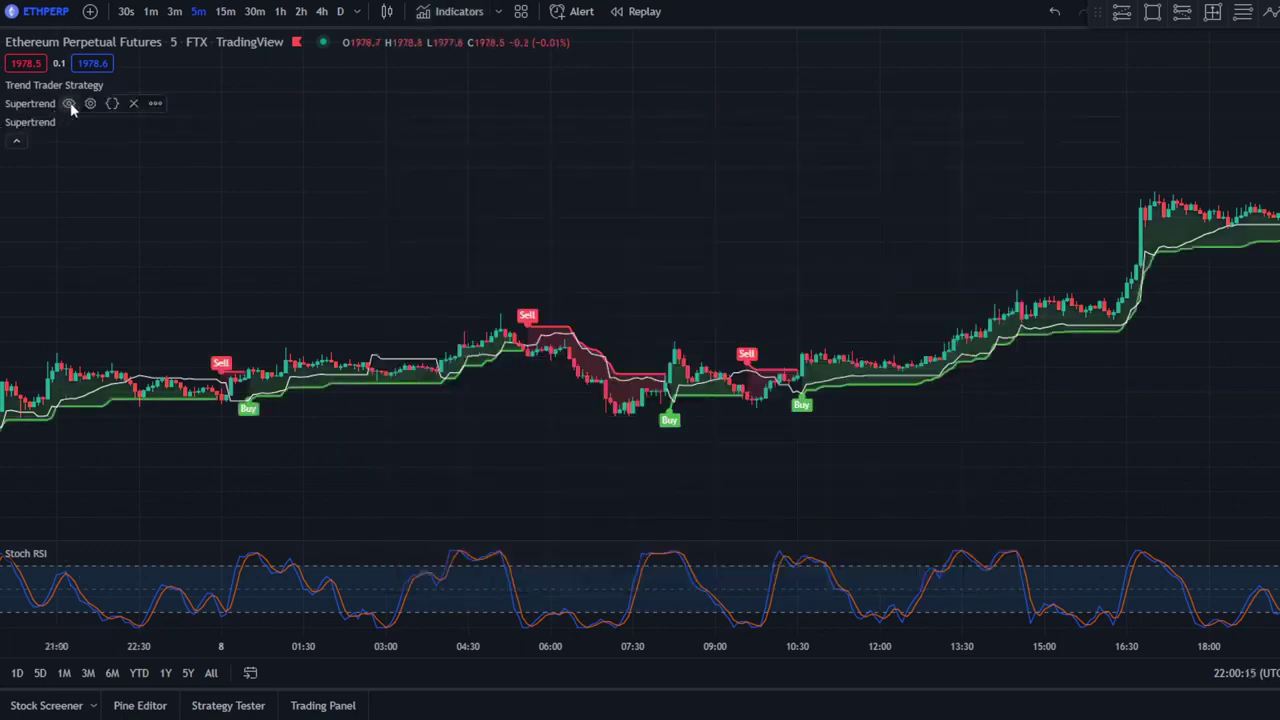
- Turn off Show Buy/Sell Signals for the first Supertrend while leaving its highlighter on
{"action": "left_click", "coordinate": [90, 103]}
{"action": "left_click", "coordinate": [588, 76]}
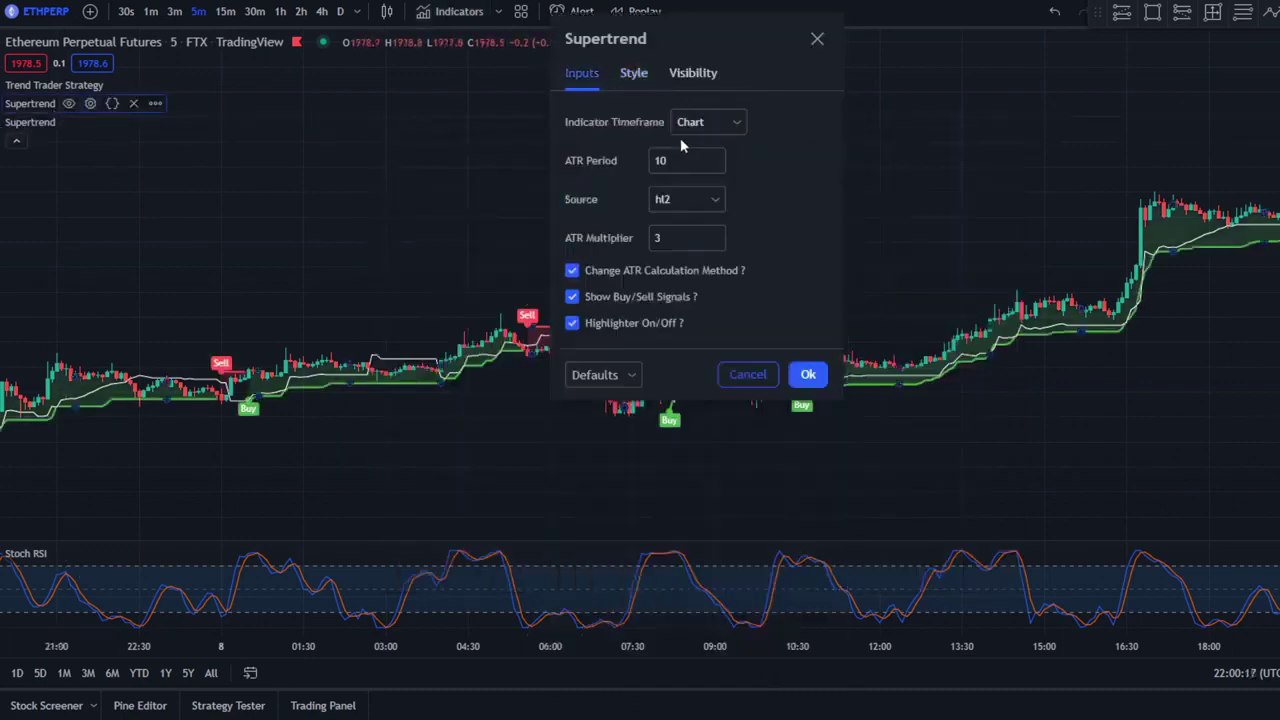
{"action": "left_click", "coordinate": [648, 297]}
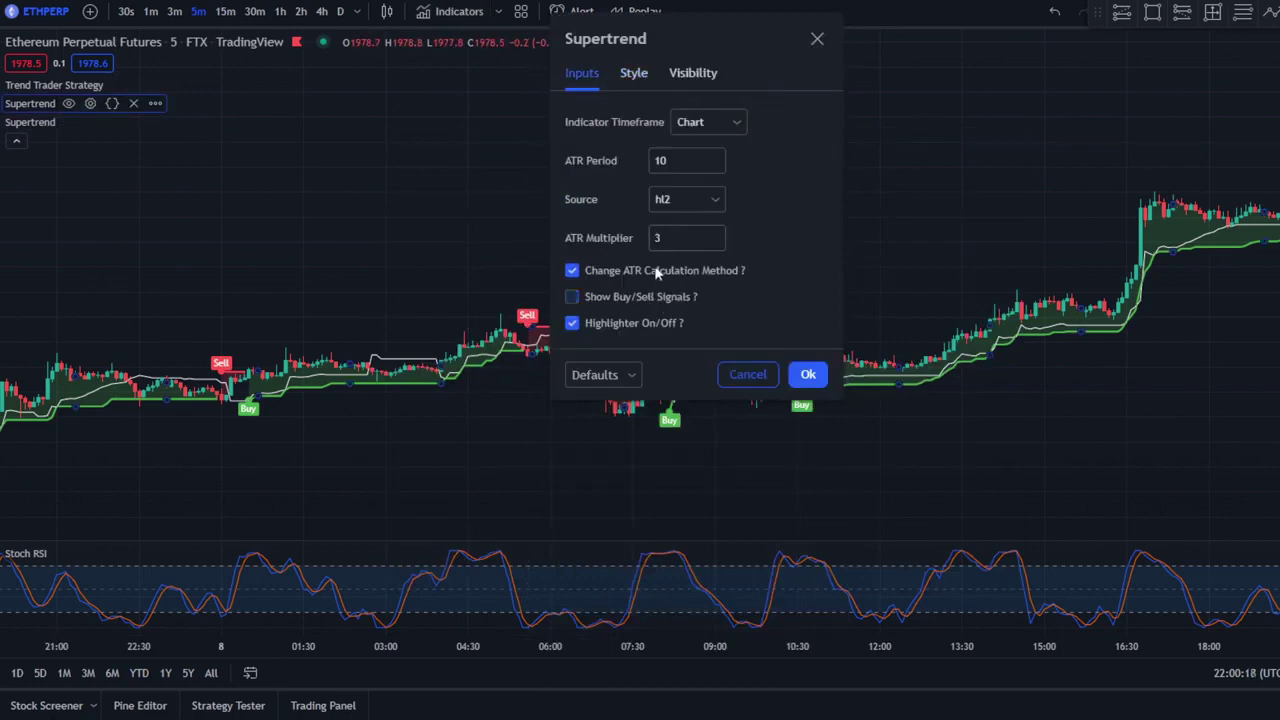
{"action": "left_click", "coordinate": [650, 324]}
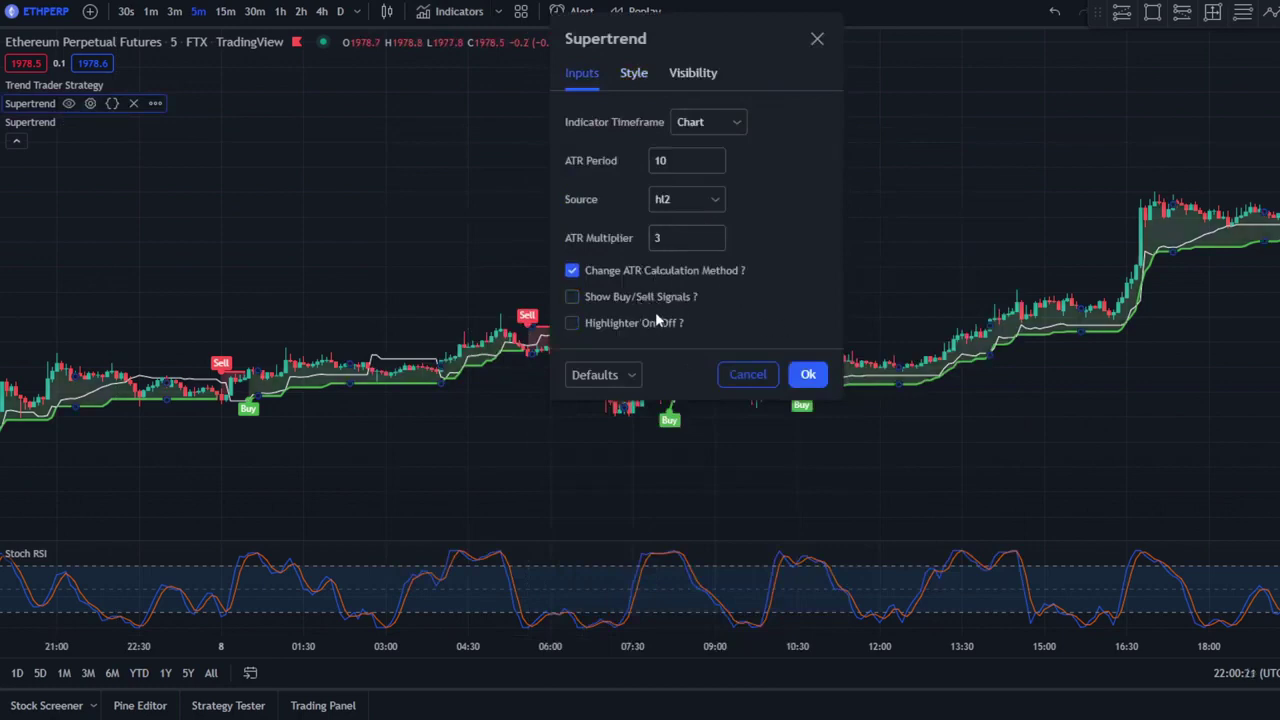
{"action": "left_click", "coordinate": [655, 318]}
{"action": "key", "text": "Escape"}
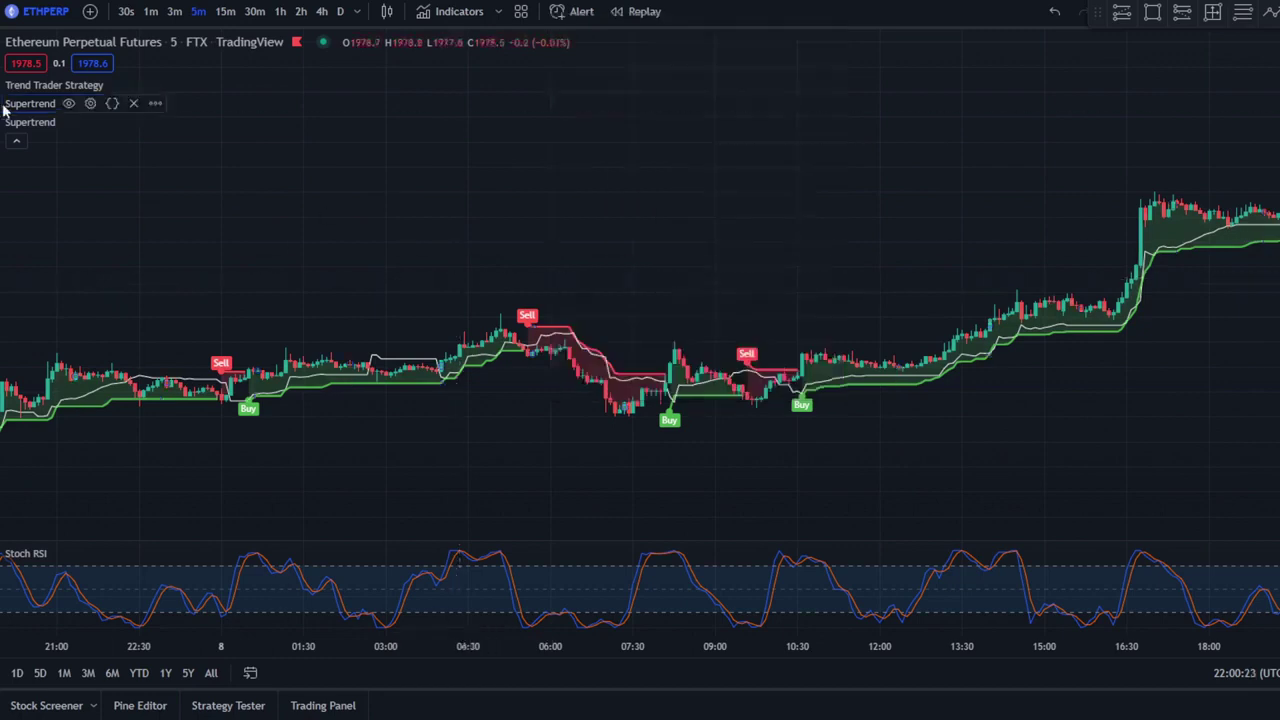
- For the second Supertrend, turn off the buy/sell signals and set the ATR Period to 11 and the ATR Multiplier to 2
{"action": "left_click", "coordinate": [90, 121]}
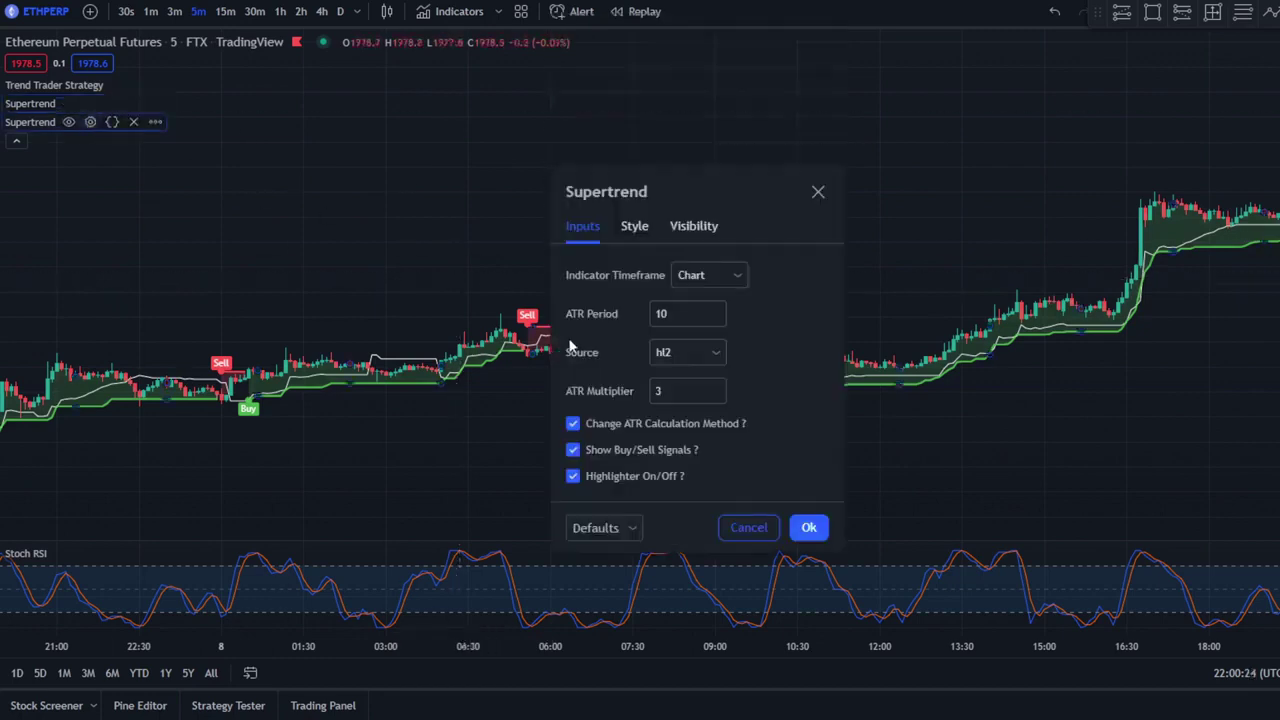
{"action": "left_click", "coordinate": [700, 314]}
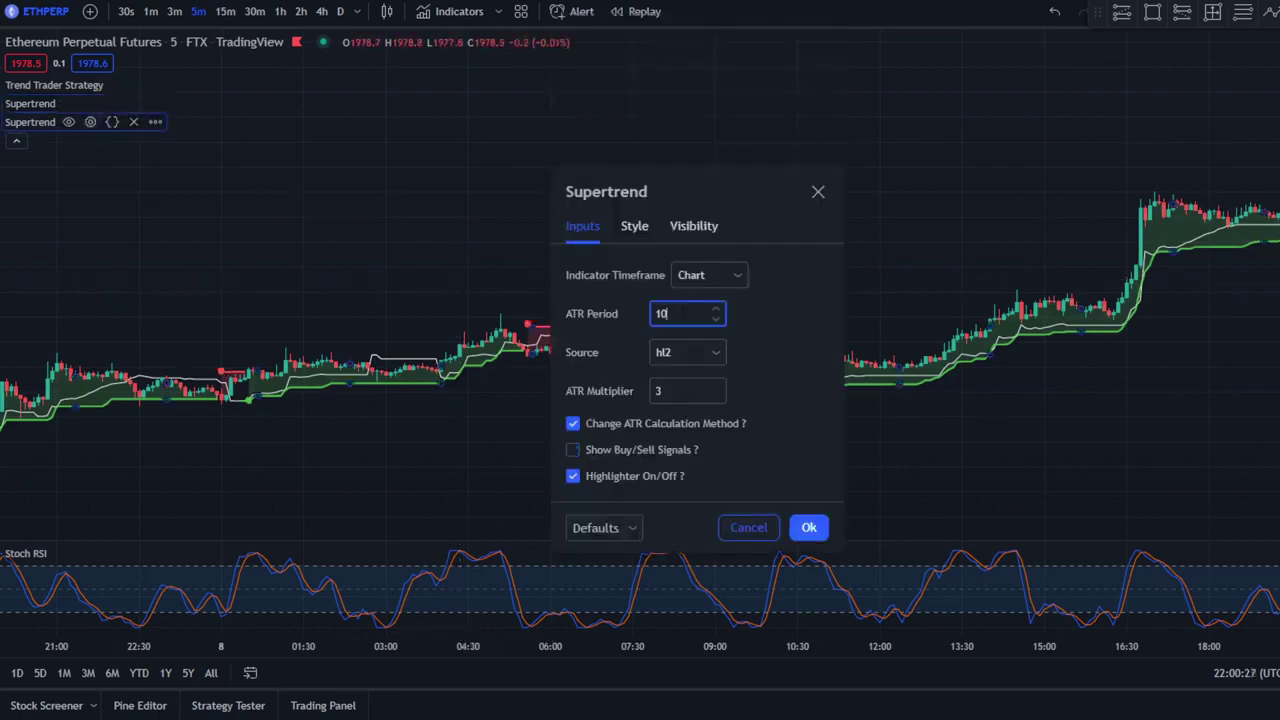
{"action": "left_click", "coordinate": [692, 391]}
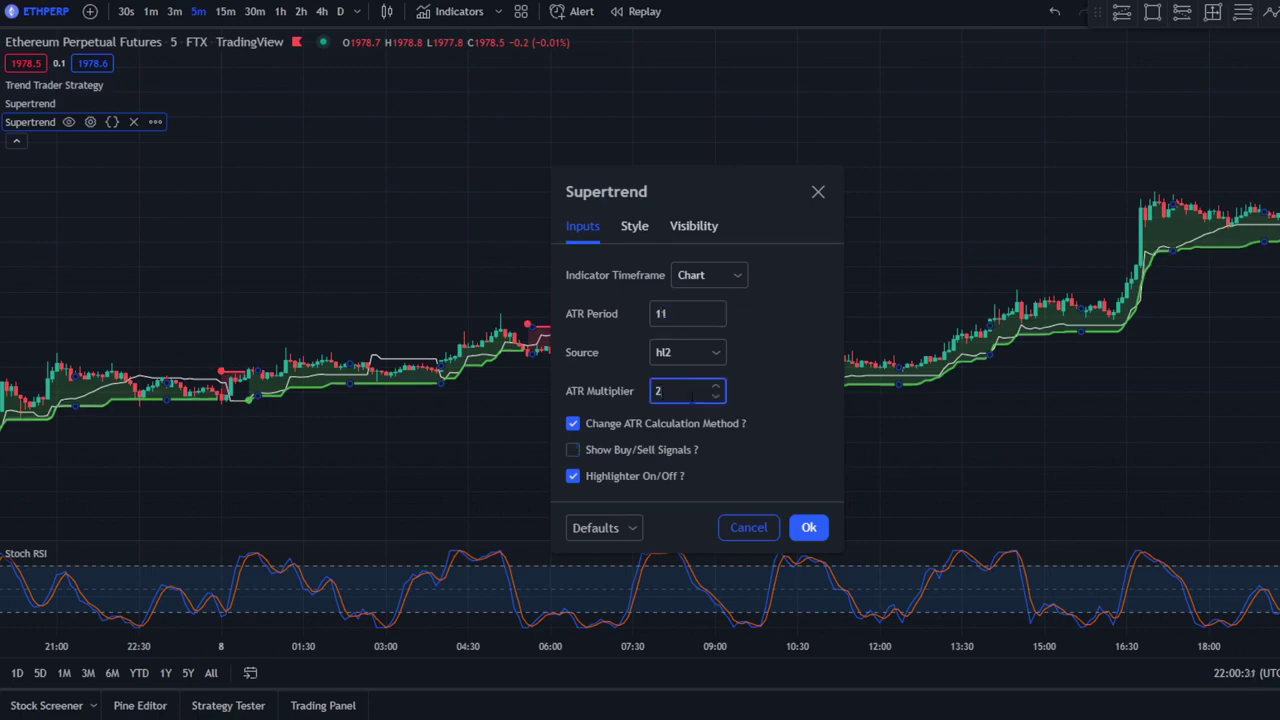
{"action": "left_click", "coordinate": [809, 527]}
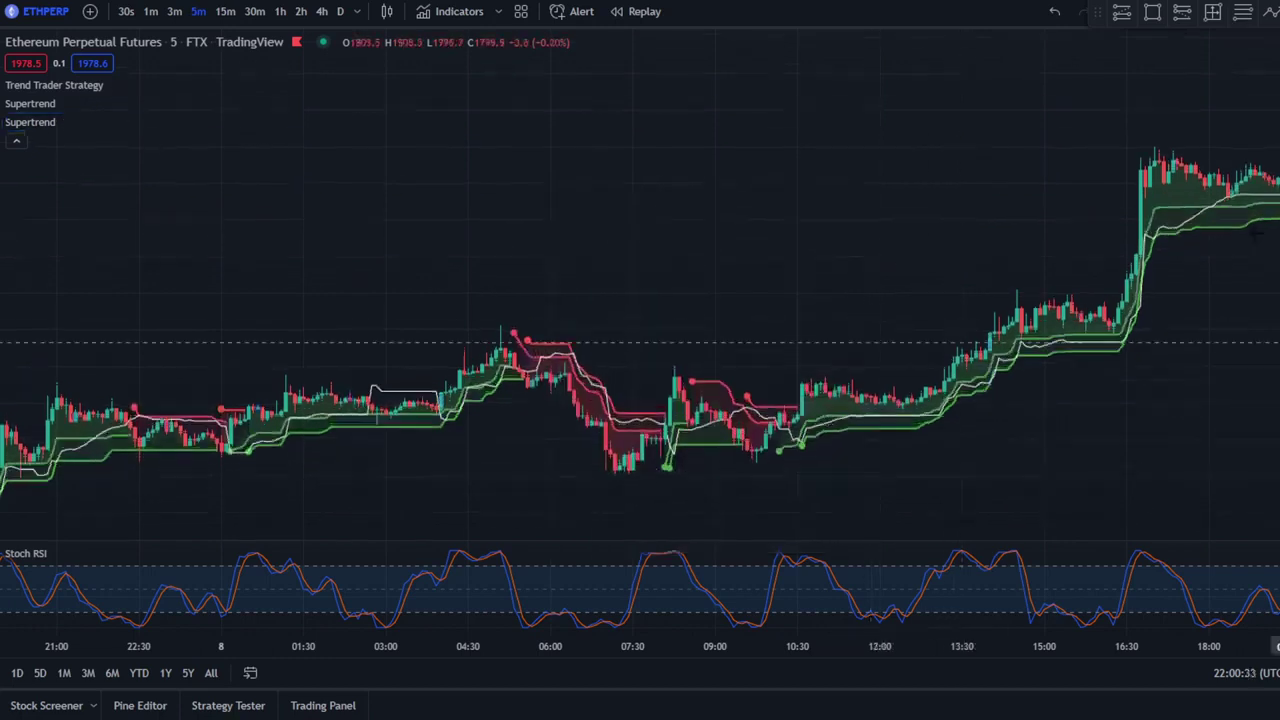
- Make the Stoch RSI pane below the price chart taller
{"action": "scroll", "coordinate": [891, 400], "scroll_direction": "up", "scroll_amount": 1}
{"action": "left_click_drag", "start_coordinate": [877, 454], "coordinate": [883, 344]}
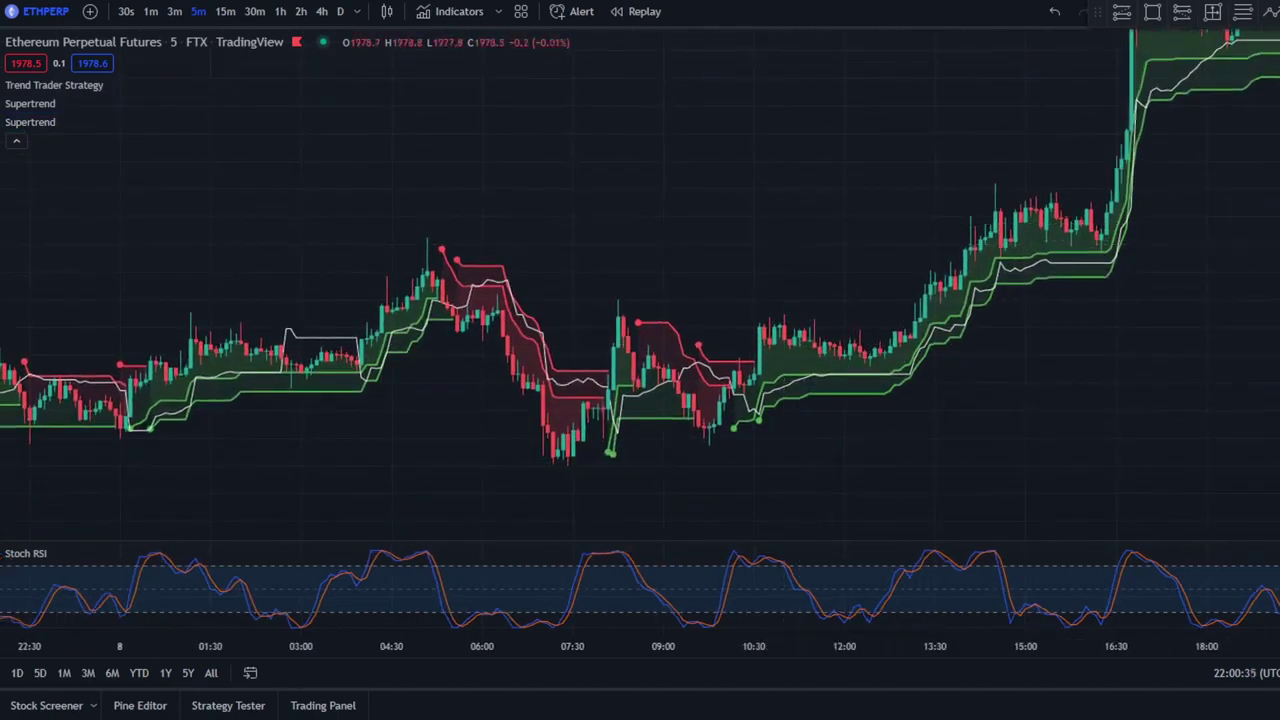
{"action": "left_click_drag", "start_coordinate": [1148, 277], "coordinate": [1063, 379]}
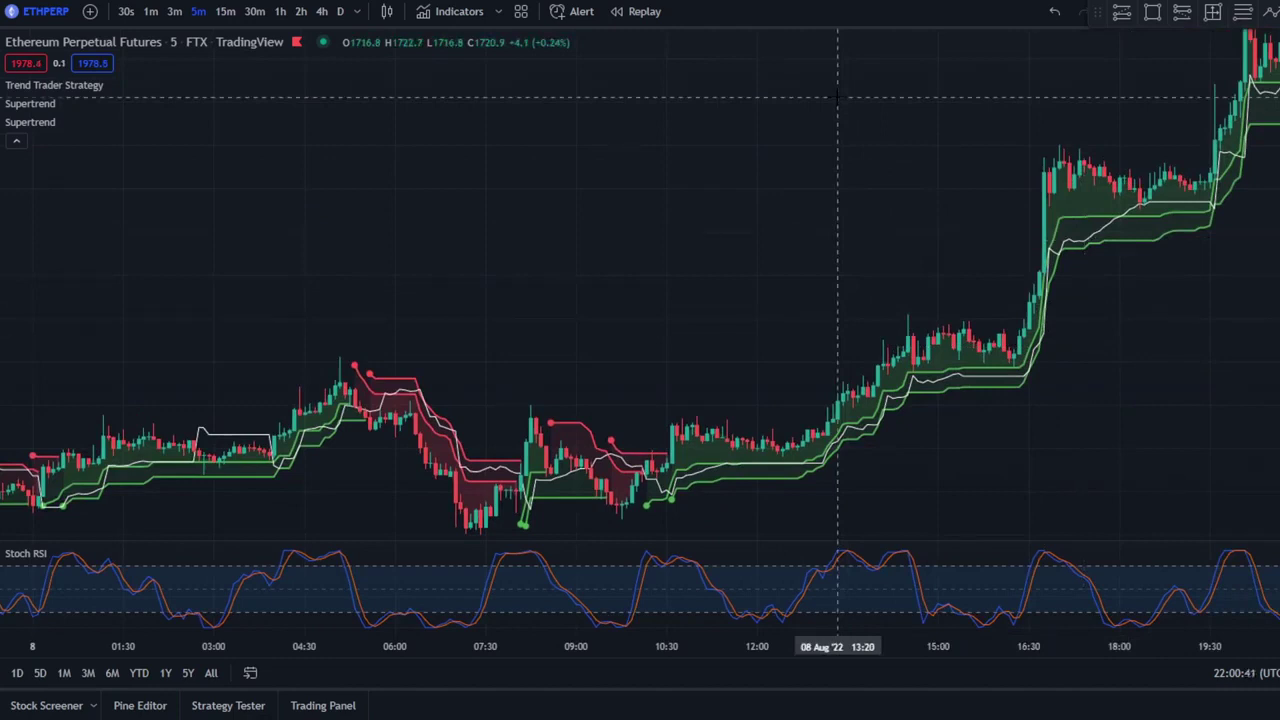
{"action": "scroll", "coordinate": [1043, 329], "scroll_direction": "up", "scroll_amount": 3}
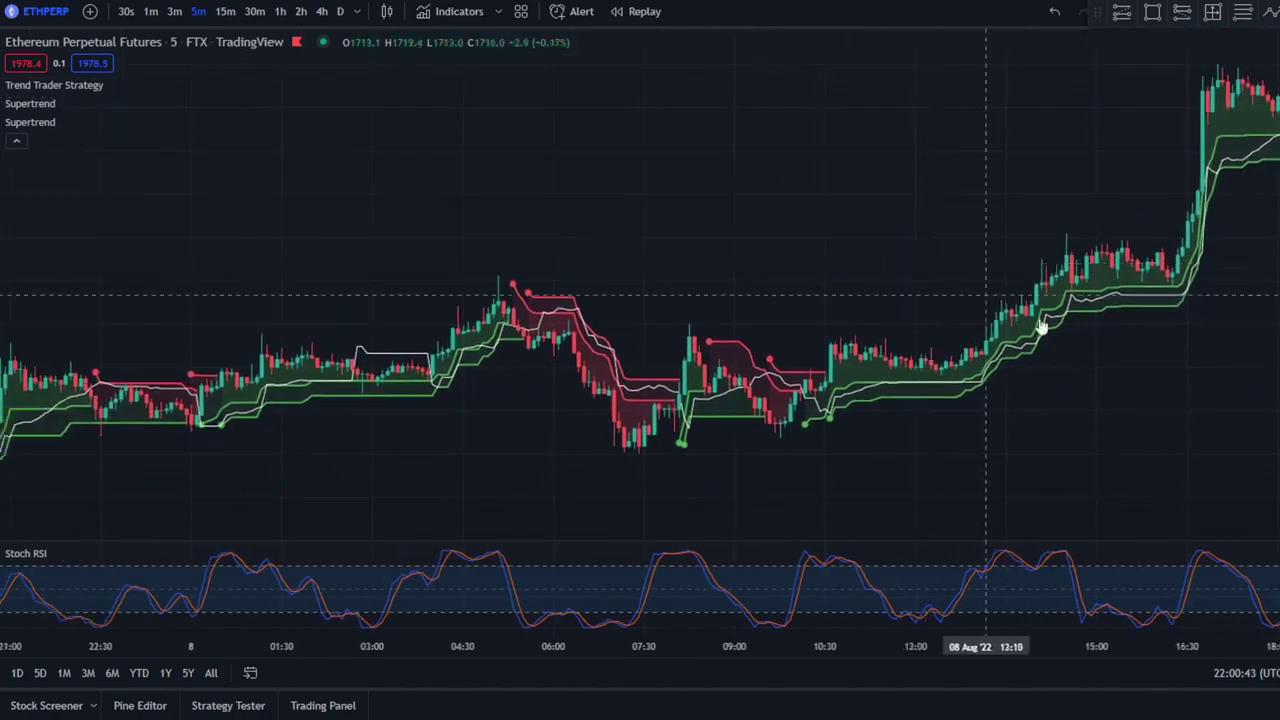
{"action": "scroll", "coordinate": [1152, 226], "scroll_direction": "left", "scroll_amount": 3}
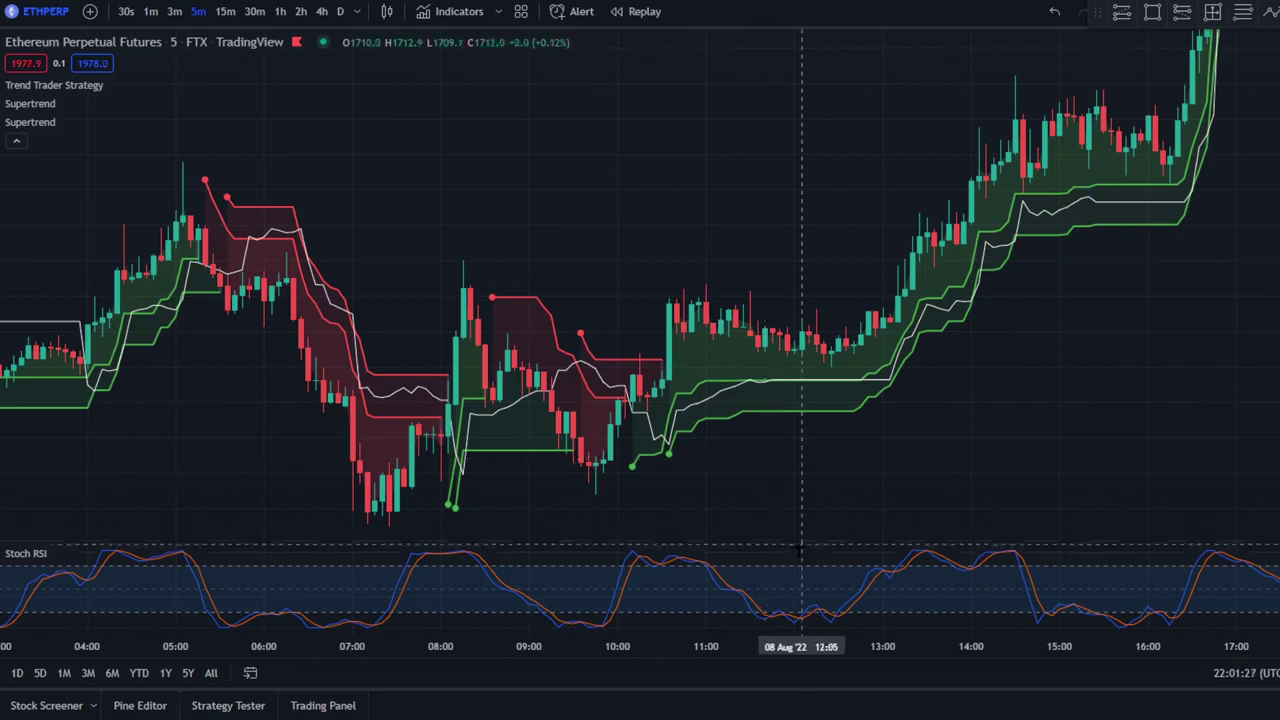
{"action": "left_click_drag", "start_coordinate": [800, 542], "coordinate": [832, 484]}
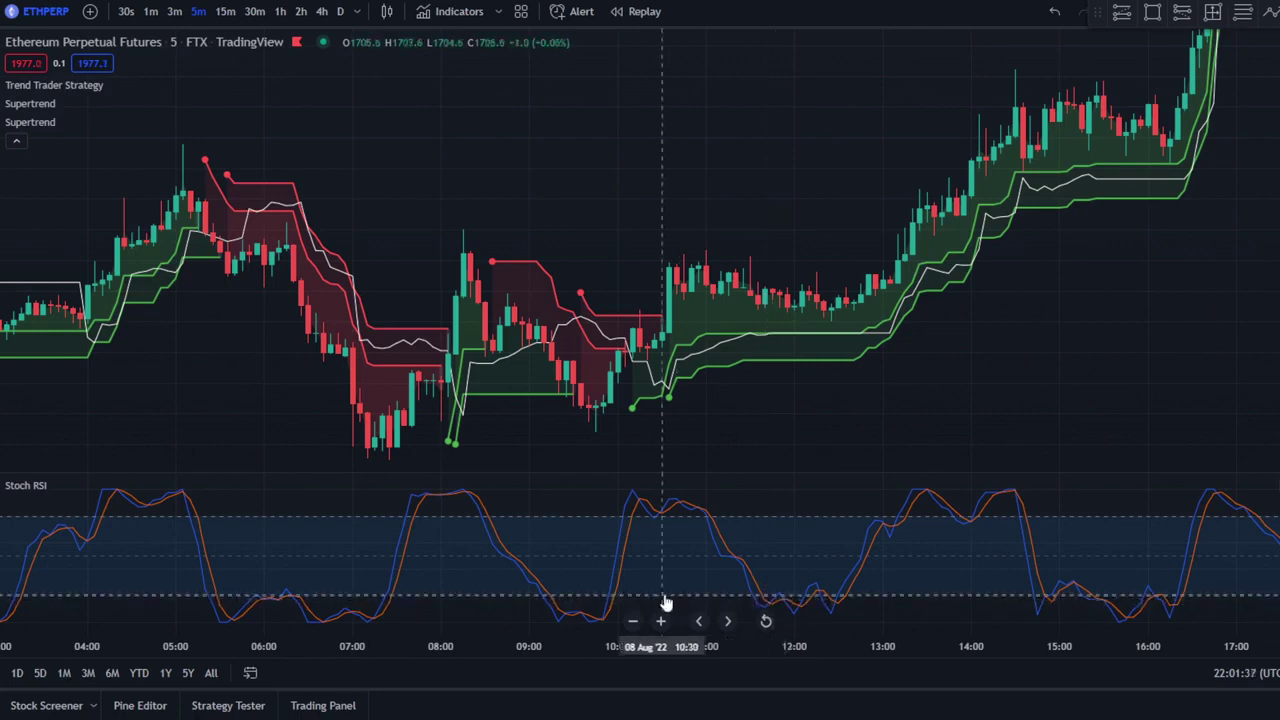
- Draw a long position from the 11:45 candle to 13:45, with its stop at the lower Supertrend line and a 1.5 risk/reward ratio
{"action": "left_click", "coordinate": [773, 293]}
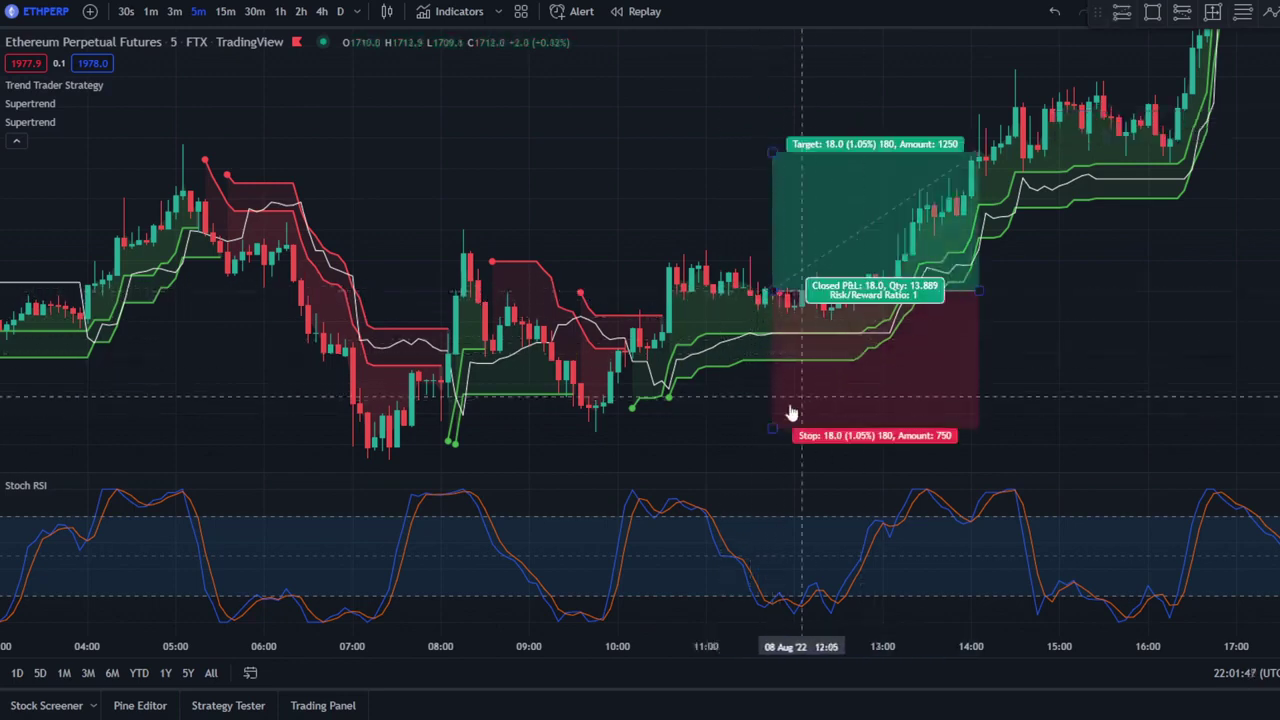
{"action": "left_click_drag", "start_coordinate": [775, 428], "coordinate": [800, 360]}
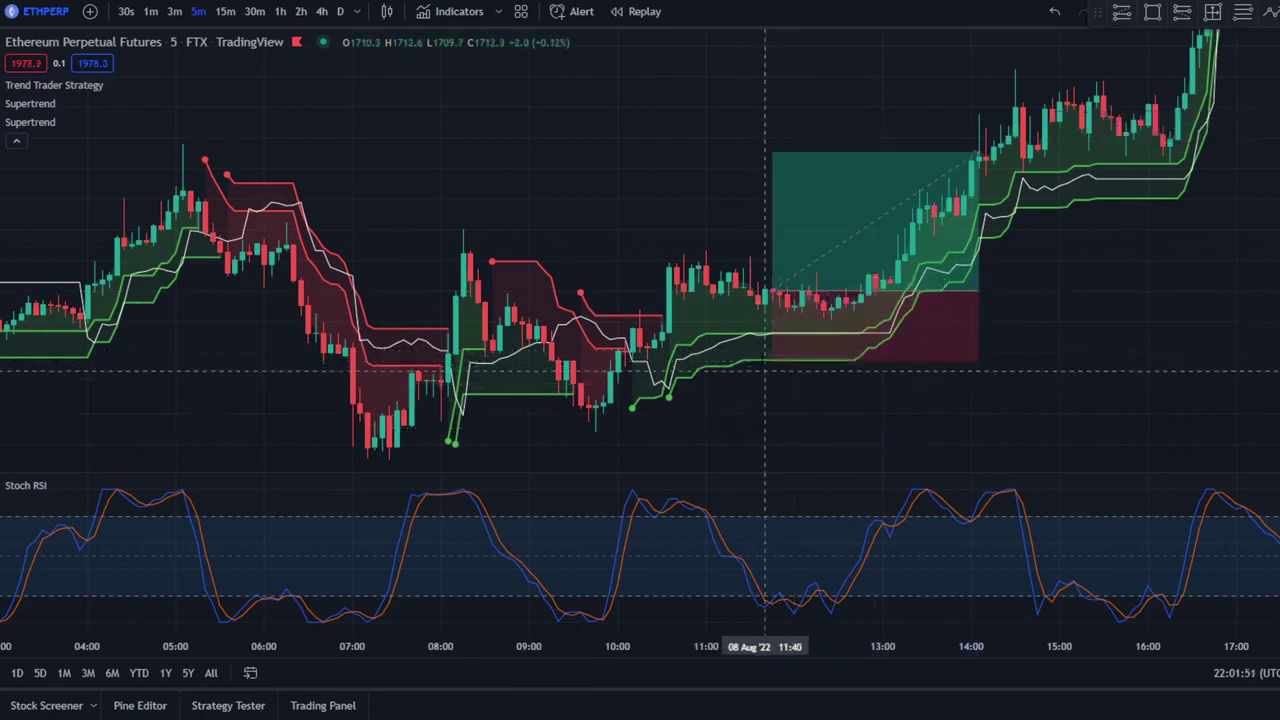
{"action": "left_click_drag", "start_coordinate": [772, 152], "coordinate": [772, 184]}
{"action": "left_click_drag", "start_coordinate": [978, 291], "coordinate": [948, 292]}
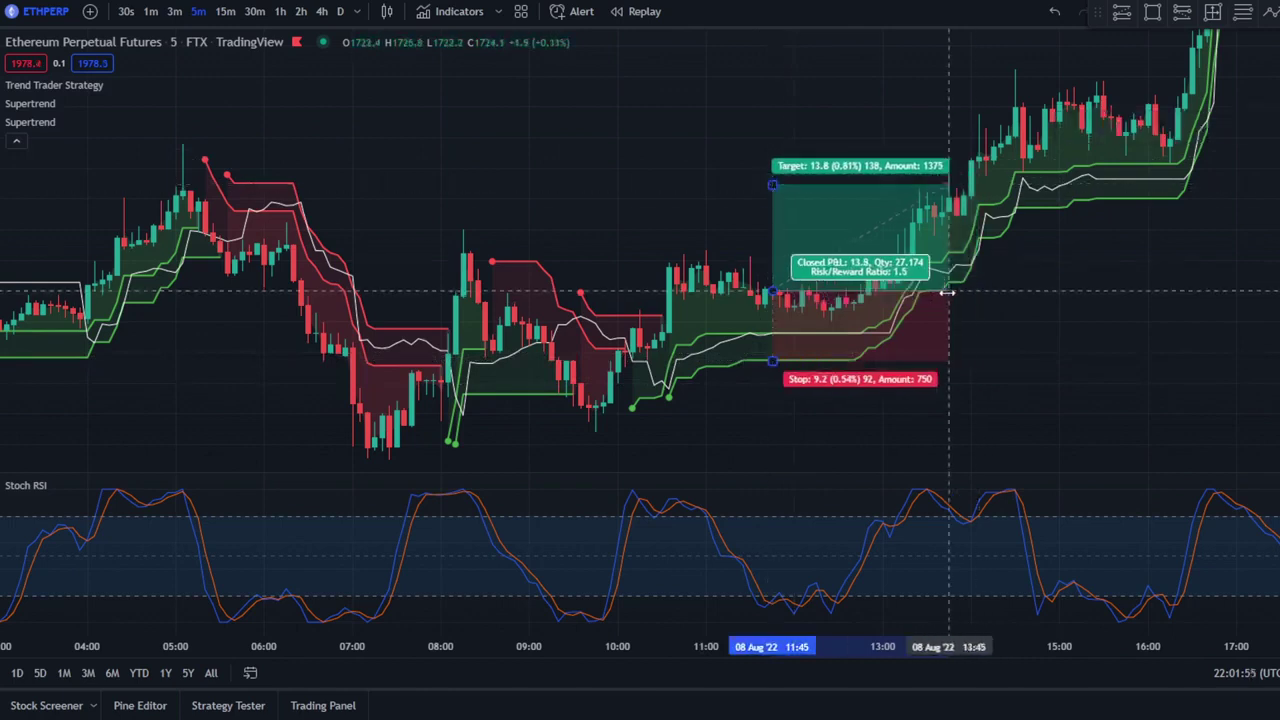
- Draw a second long position from the 14:50 candle to about 16:45, with its stop just below the lower Supertrend line and a raised target
{"action": "left_click_drag", "start_coordinate": [1108, 333], "coordinate": [900, 393]}
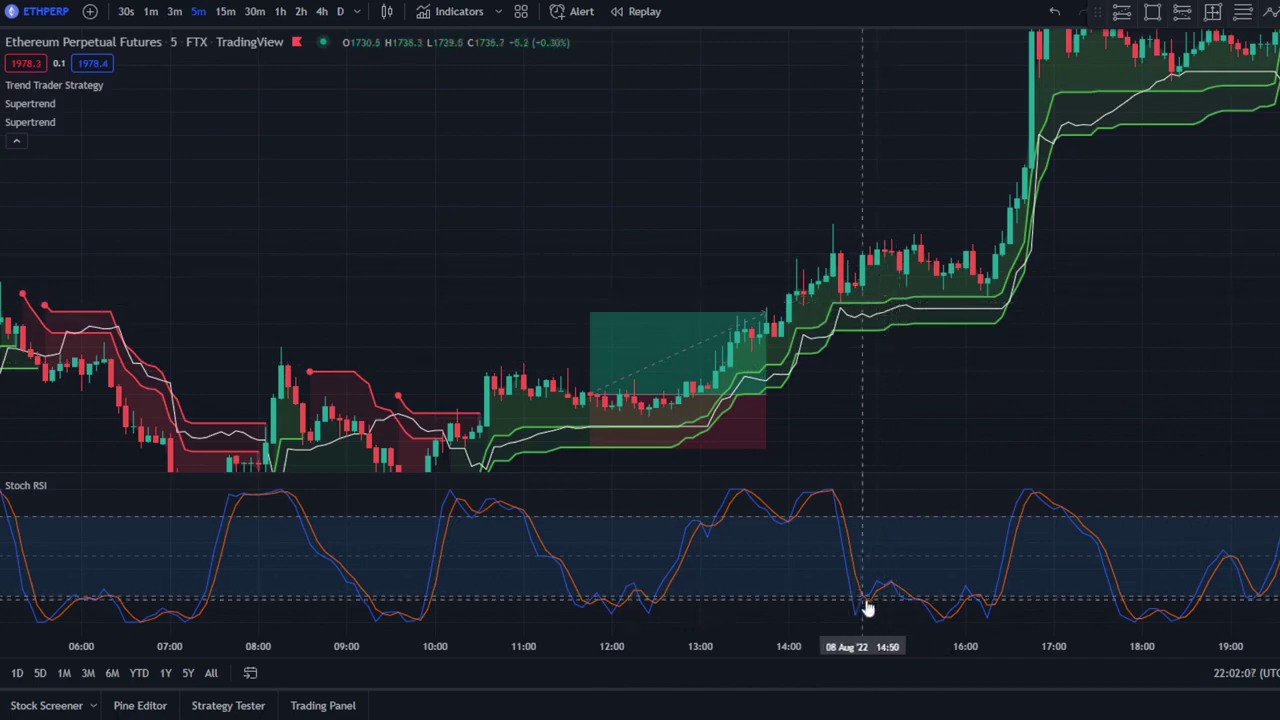
{"action": "scroll", "coordinate": [731, 360], "scroll_direction": "up", "scroll_amount": 5}
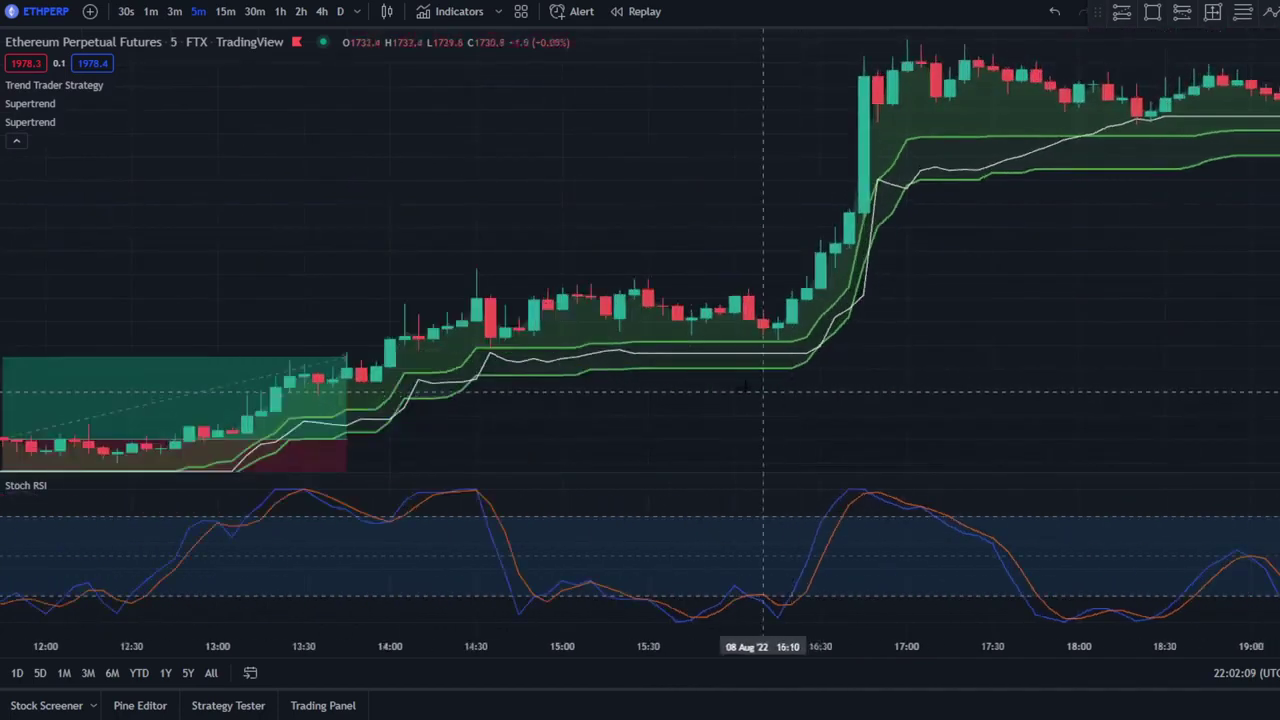
{"action": "mouse_move", "coordinate": [698, 608]}
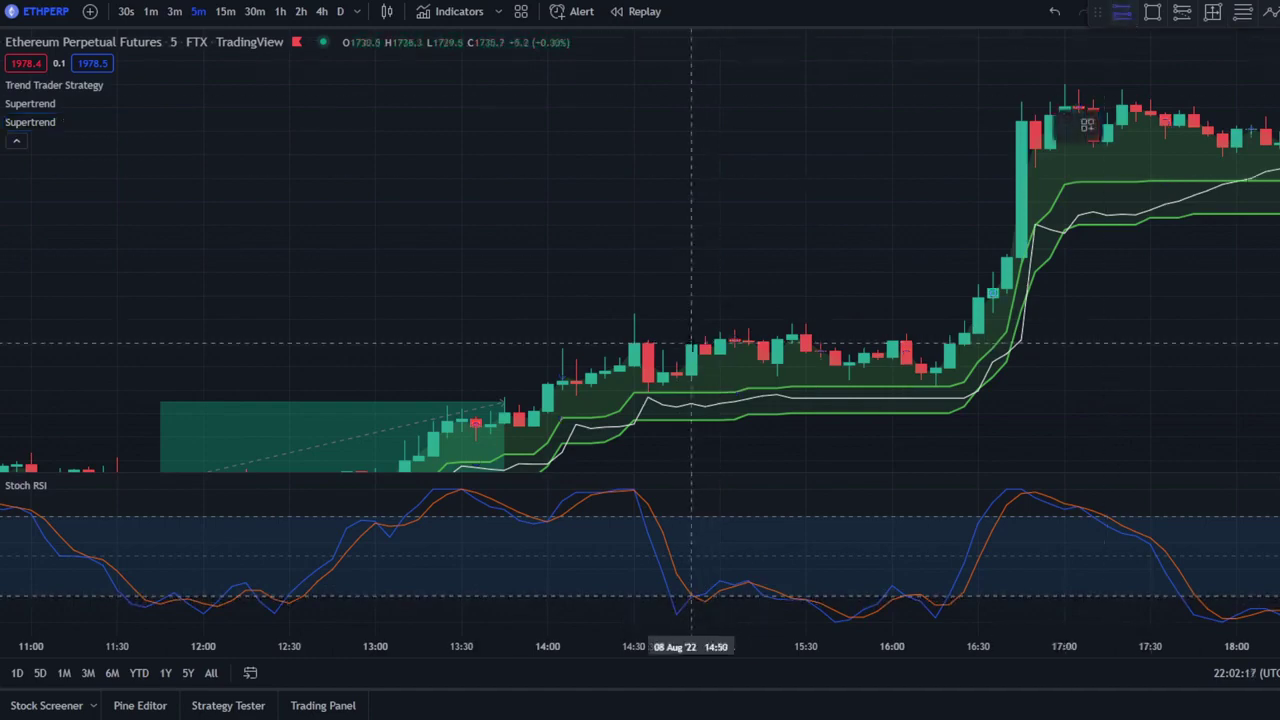
{"action": "scroll", "coordinate": [857, 337], "scroll_direction": "down", "scroll_amount": 5}
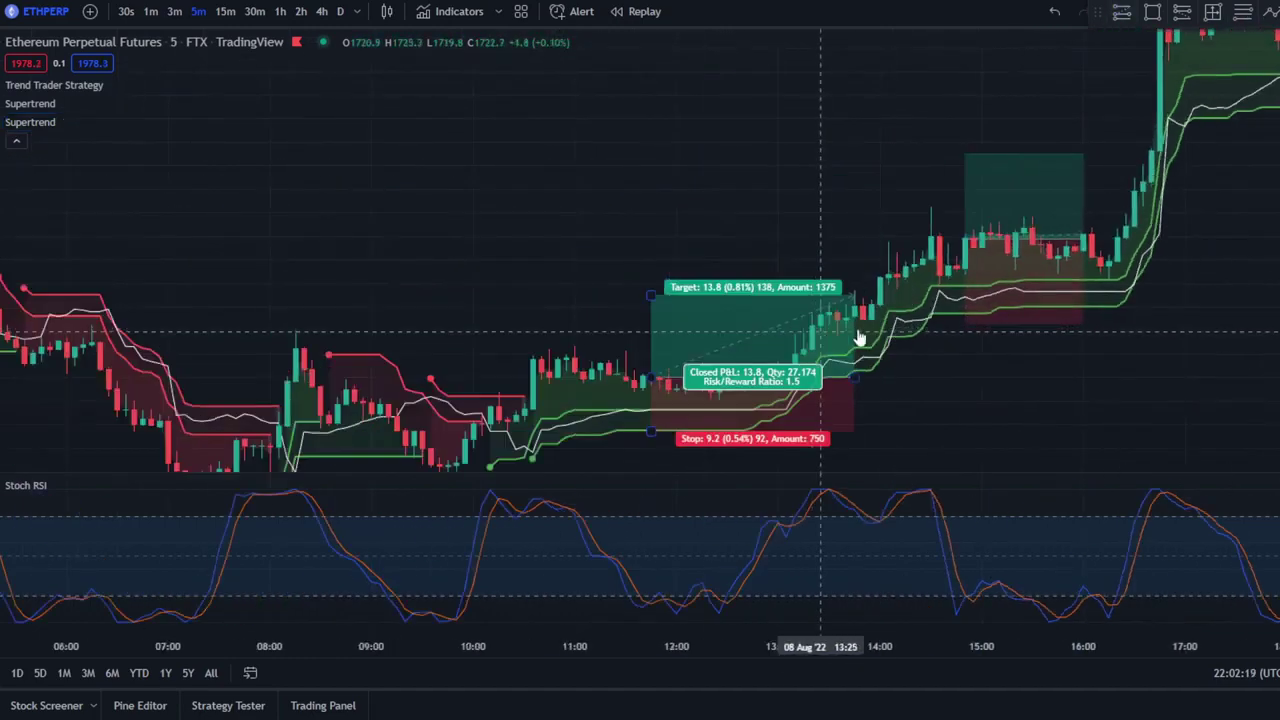
{"action": "left_click_drag", "start_coordinate": [940, 418], "coordinate": [938, 408]}
{"action": "left_click_drag", "start_coordinate": [1163, 366], "coordinate": [1049, 425]}
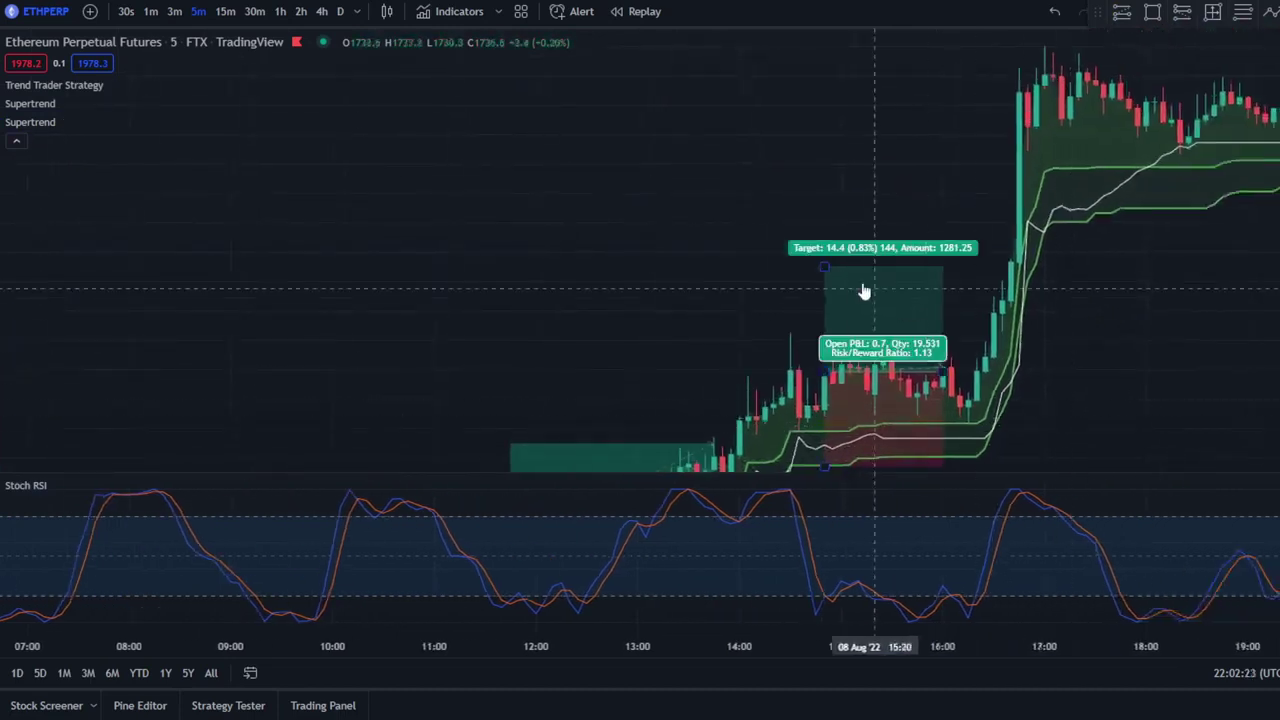
{"action": "left_click_drag", "start_coordinate": [832, 266], "coordinate": [836, 231]}
{"action": "left_click_drag", "start_coordinate": [942, 373], "coordinate": [1018, 370]}
- Draw a third long position from 18:00 to 19:35, with its stop at the lower Supertrend line and a 1.5 risk/reward ratio
{"action": "left_click_drag", "start_coordinate": [1152, 309], "coordinate": [949, 425]}
{"action": "left_click_drag", "start_coordinate": [998, 356], "coordinate": [943, 423]}
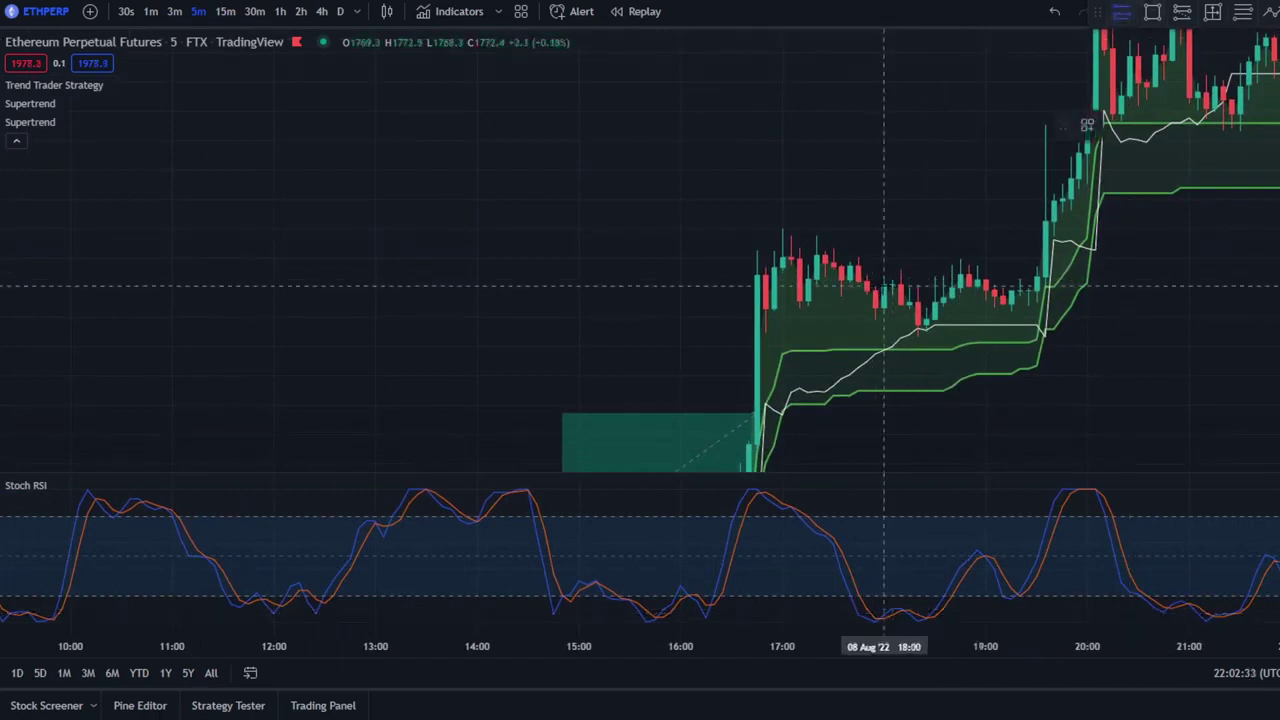
{"action": "left_click", "coordinate": [884, 285]}
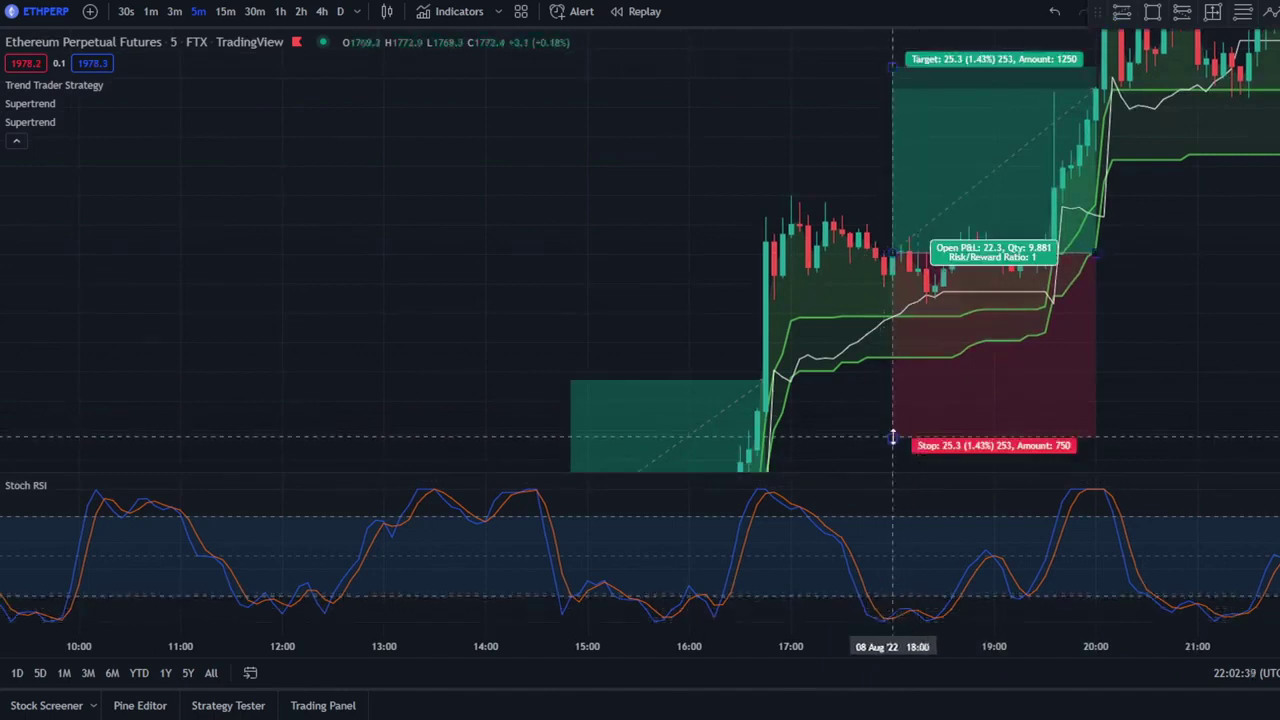
{"action": "left_click_drag", "start_coordinate": [892, 437], "coordinate": [892, 357]}
{"action": "left_click_drag", "start_coordinate": [1215, 298], "coordinate": [1105, 403]}
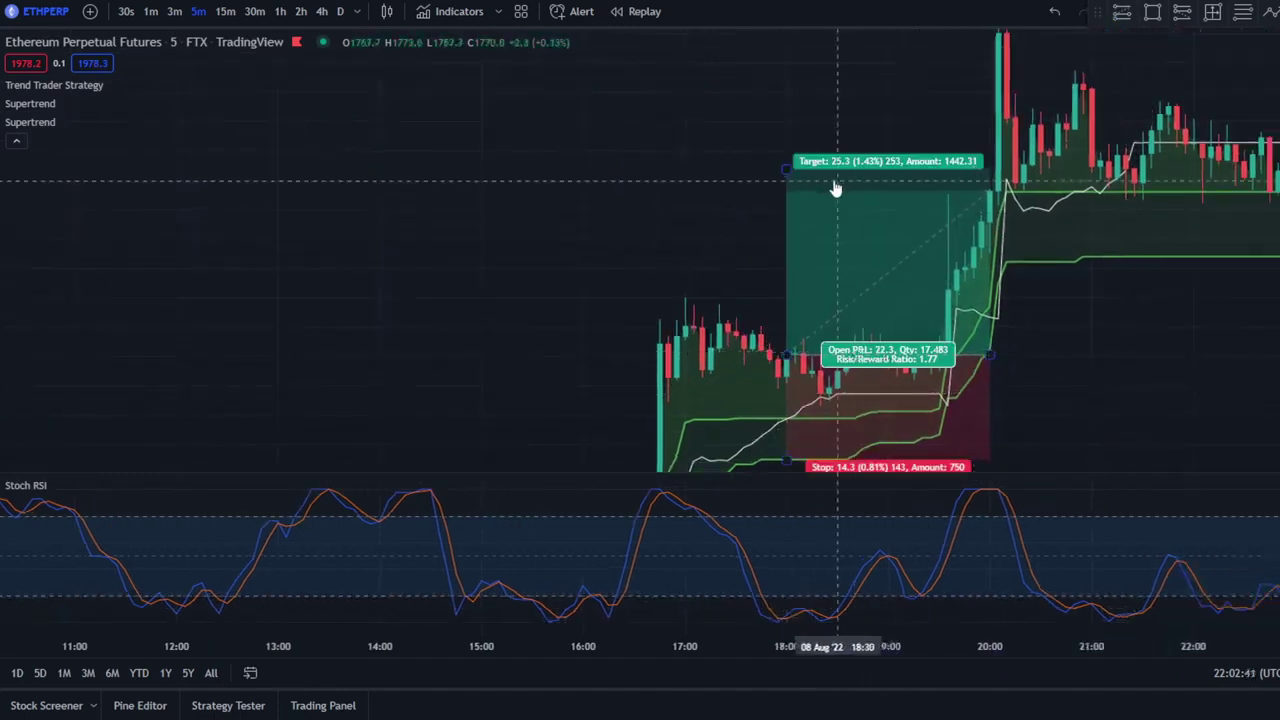
{"action": "left_click_drag", "start_coordinate": [789, 171], "coordinate": [790, 197]}
{"action": "left_click_drag", "start_coordinate": [988, 353], "coordinate": [944, 353]}
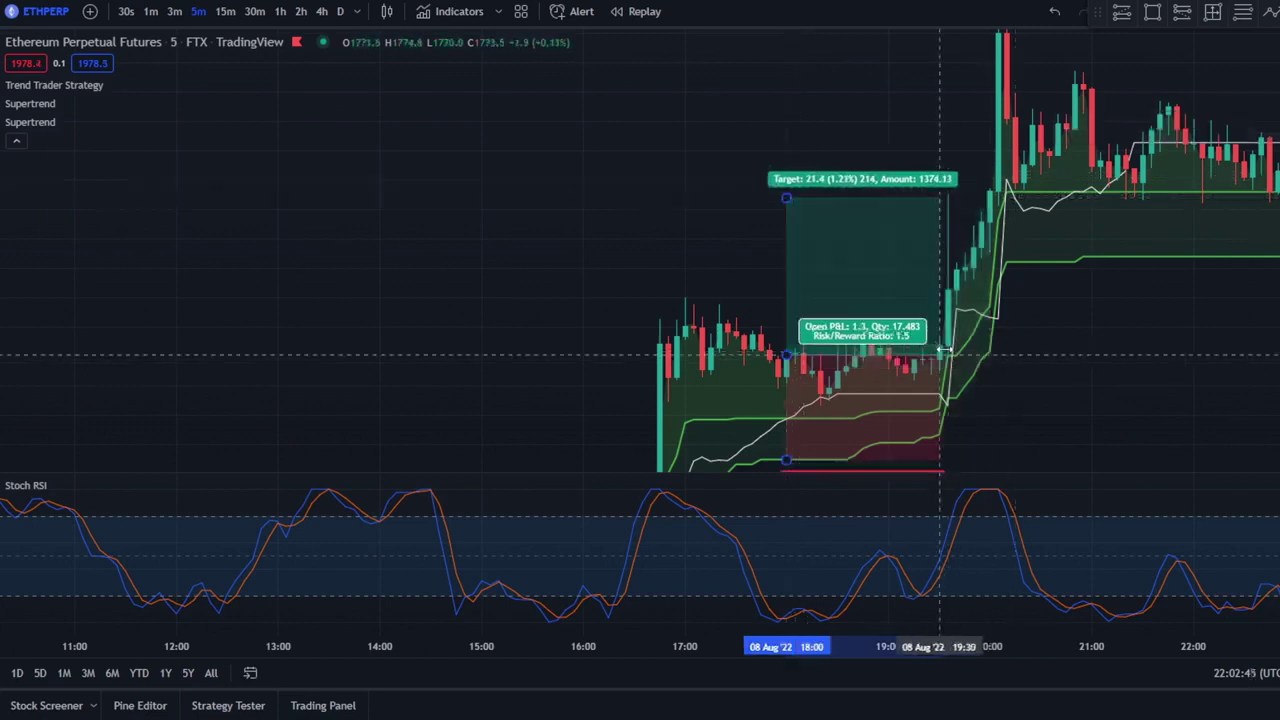
- Draw a fourth long position from 20:50 to 23:15, with its stop at the lower Supertrend line and a risk/reward ratio of about 1.5
{"action": "mouse_move", "coordinate": [1087, 262]}
{"action": "left_mouse_down"}
{"action": "mouse_move", "coordinate": [669, 311]}
{"action": "mouse_move", "coordinate": [706, 374]}
{"action": "left_mouse_up"}
{"action": "left_click", "coordinate": [1122, 12]}
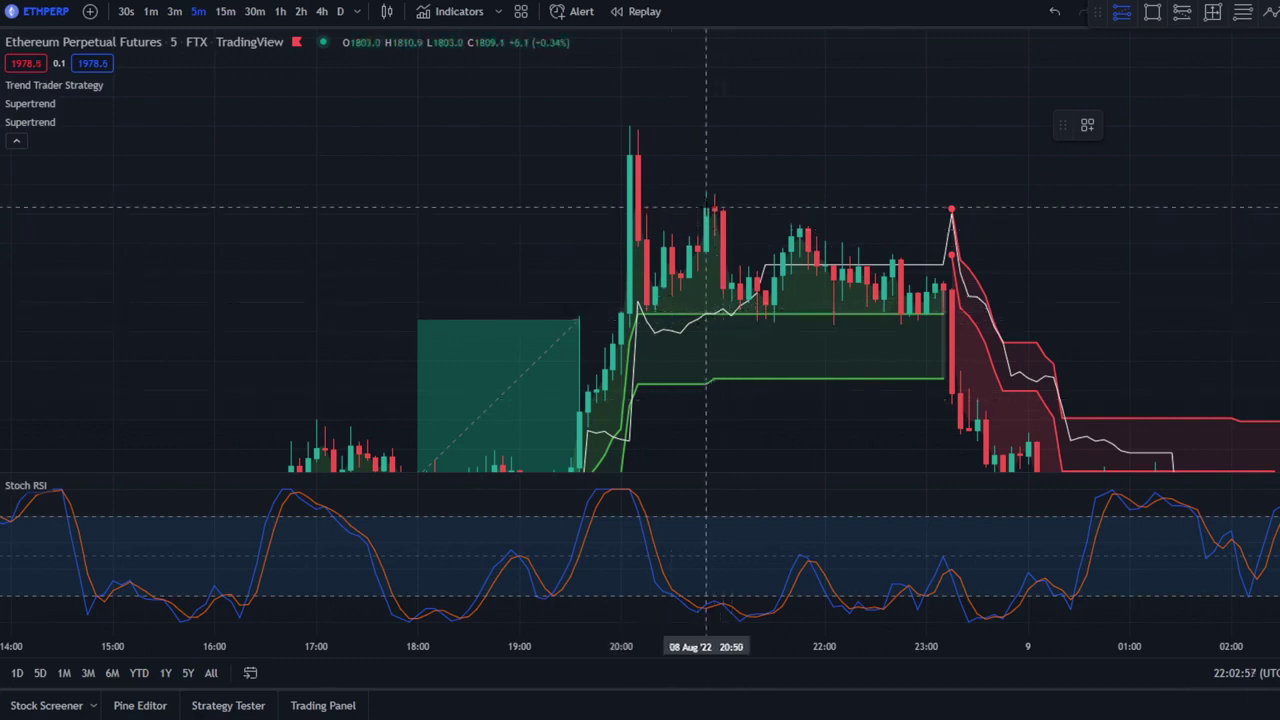
{"action": "left_click", "coordinate": [706, 208]}
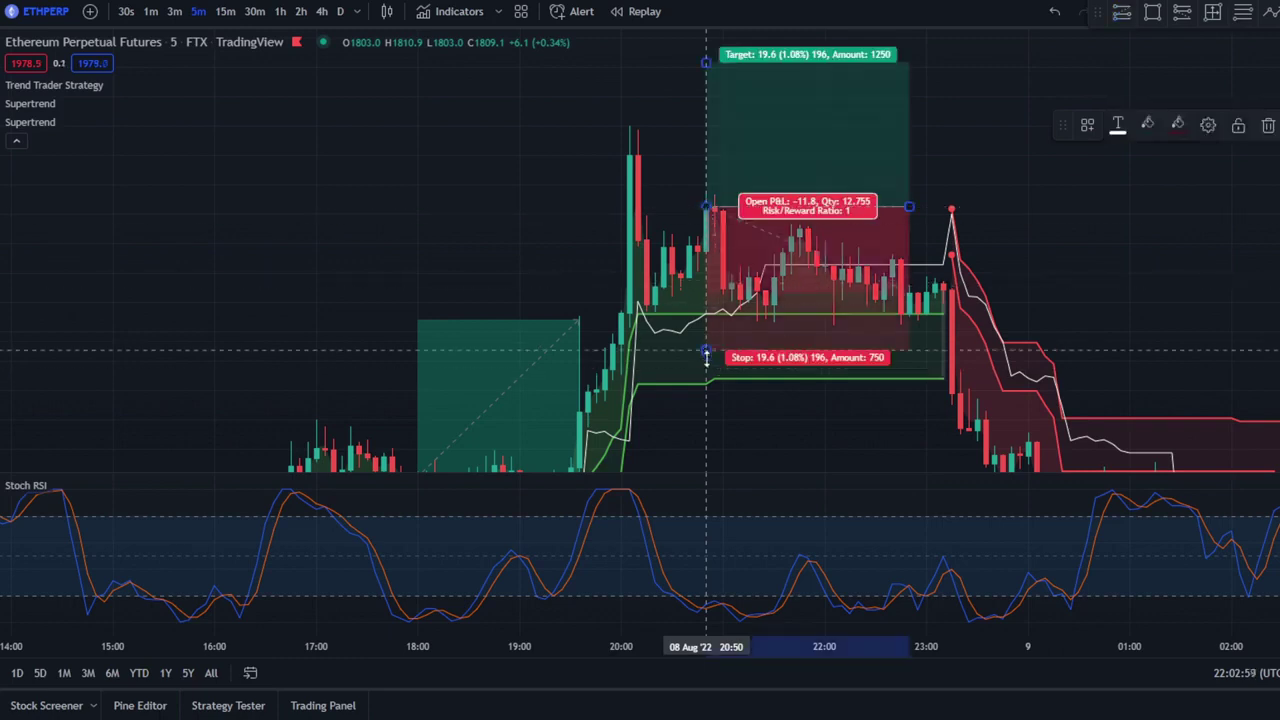
{"action": "left_click_drag", "start_coordinate": [706, 354], "coordinate": [708, 375]}
{"action": "left_click_drag", "start_coordinate": [1029, 138], "coordinate": [1049, 252]}
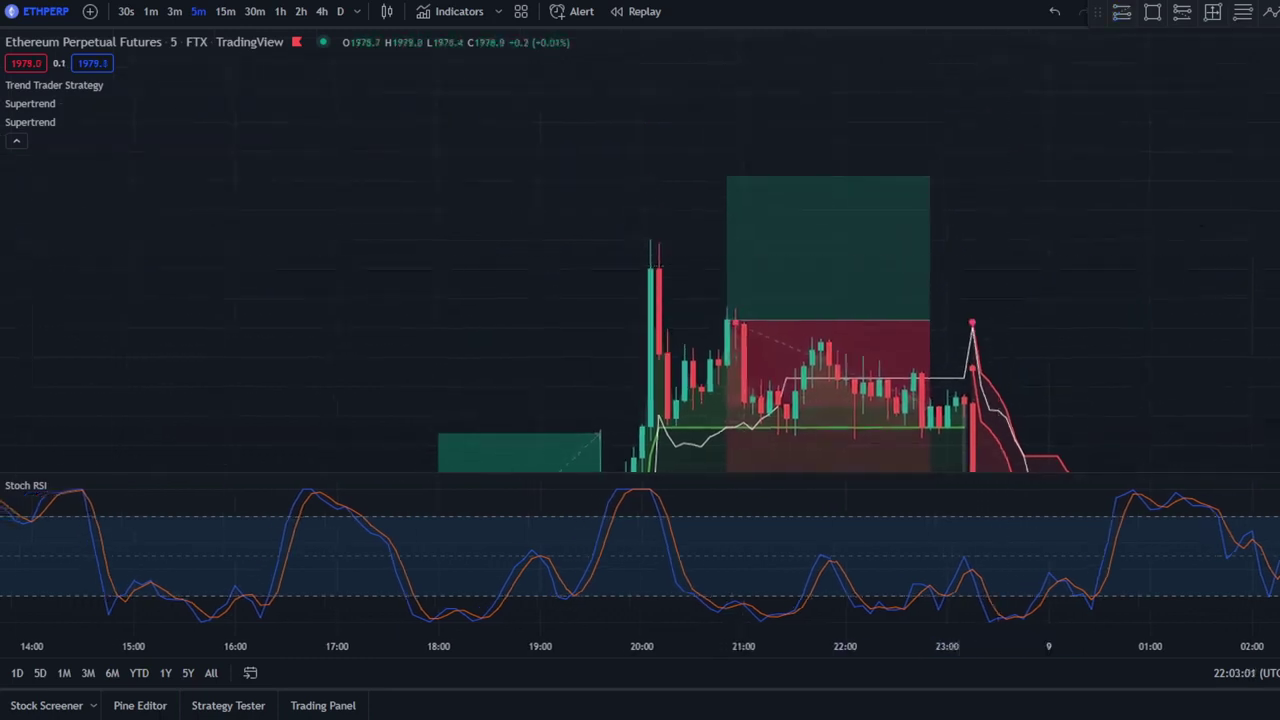
{"action": "left_click_drag", "start_coordinate": [1279, 222], "coordinate": [1279, 373]}
{"action": "left_click_drag", "start_coordinate": [741, 207], "coordinate": [746, 148]}
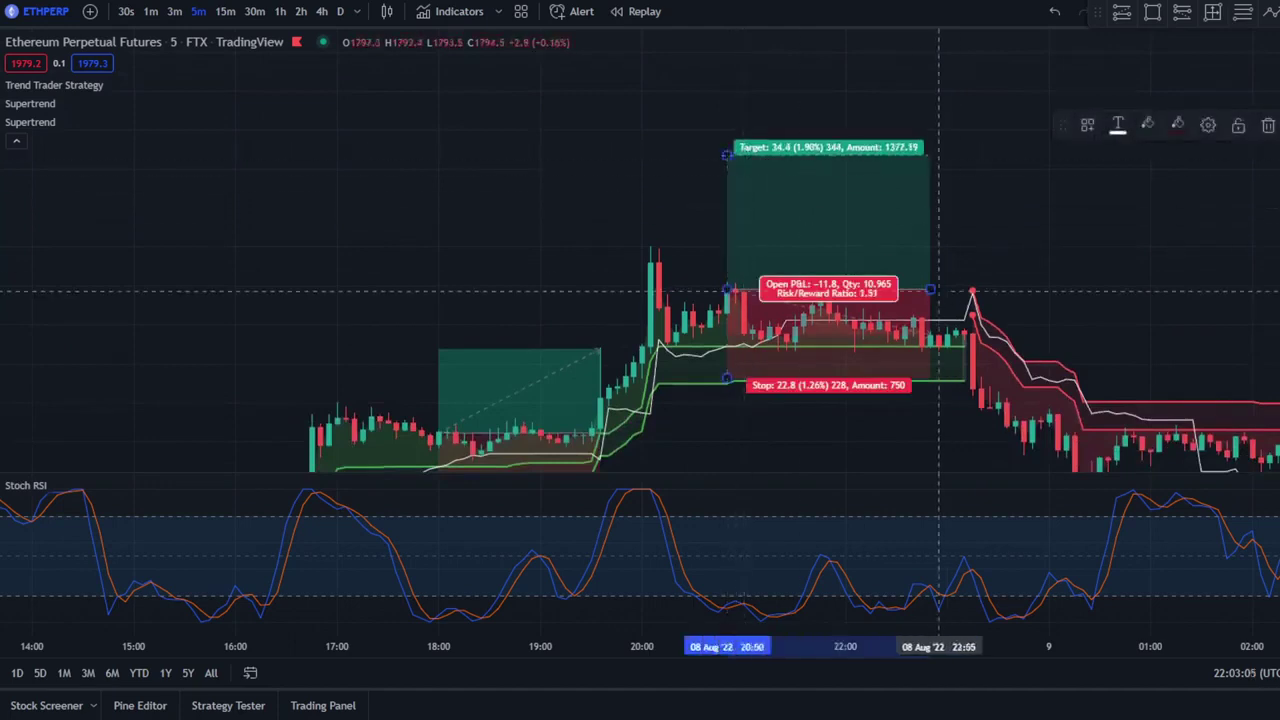
{"action": "mouse_move", "coordinate": [956, 292]}
{"action": "left_mouse_down"}
{"action": "mouse_move", "coordinate": [991, 294]}
{"action": "mouse_move", "coordinate": [975, 289]}
{"action": "left_mouse_up"}
- Examine the marked long trades and the earlier price history back to the afternoon of 4 August for a short setup
{"action": "left_click_drag", "start_coordinate": [1065, 249], "coordinate": [794, 151]}
{"action": "left_click_drag", "start_coordinate": [1075, 179], "coordinate": [814, 149]}
{"action": "scroll", "coordinate": [877, 166], "scroll_direction": "down", "scroll_amount": 2}
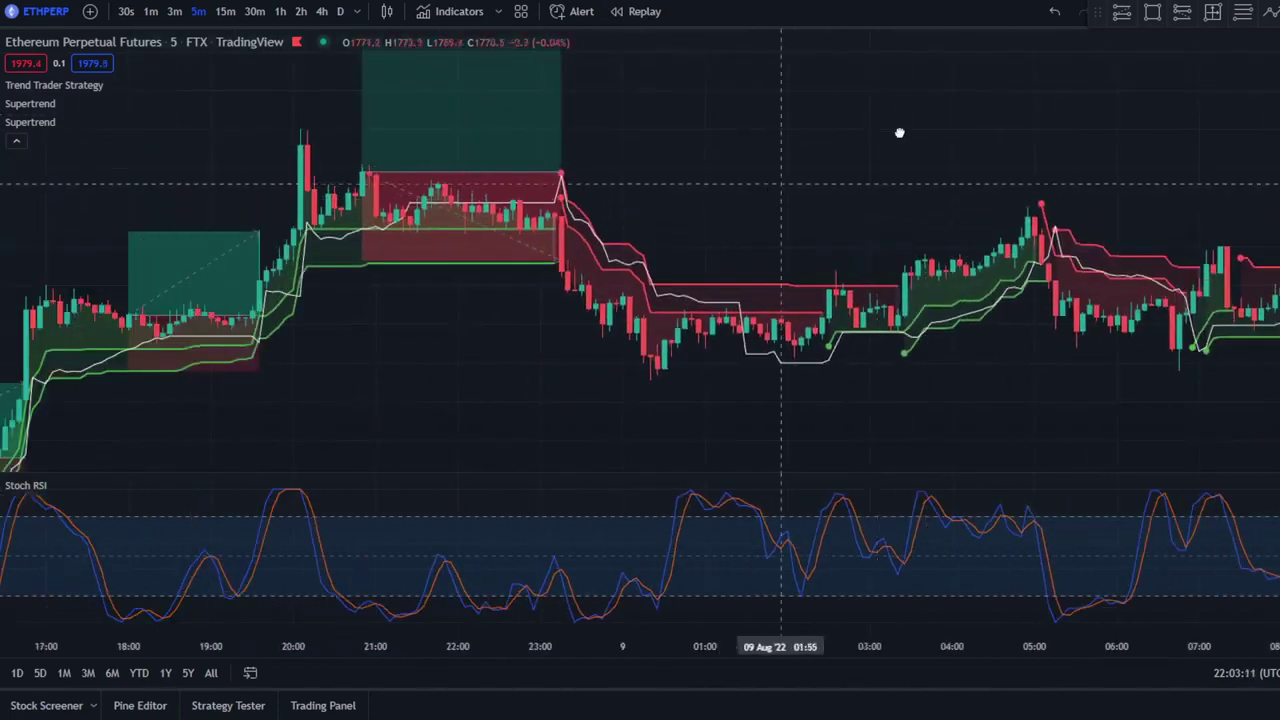
{"action": "scroll", "coordinate": [899, 133], "scroll_direction": "down", "scroll_amount": 5}
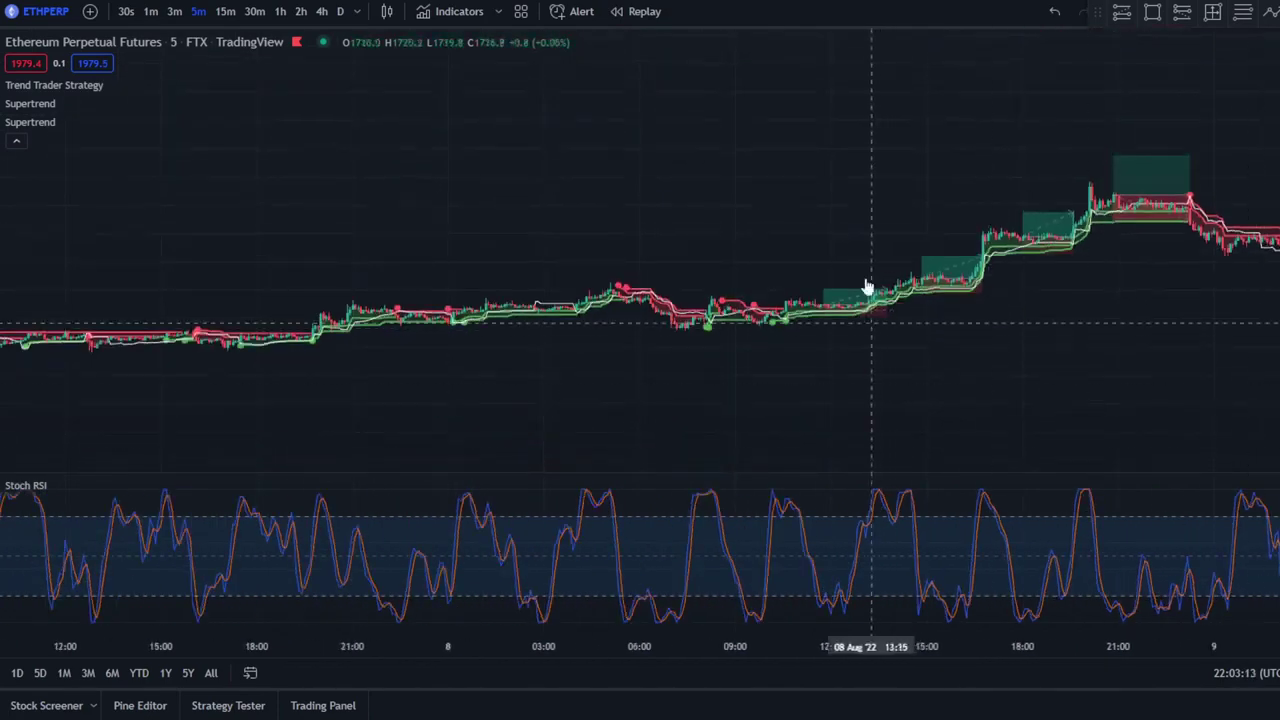
{"action": "left_click_drag", "start_coordinate": [812, 285], "coordinate": [1166, 138]}
{"action": "left_click_drag", "start_coordinate": [680, 172], "coordinate": [1061, 208]}
{"action": "scroll", "coordinate": [1066, 210], "scroll_direction": "down", "scroll_amount": 5}
{"action": "left_click_drag", "start_coordinate": [909, 240], "coordinate": [1180, 134]}
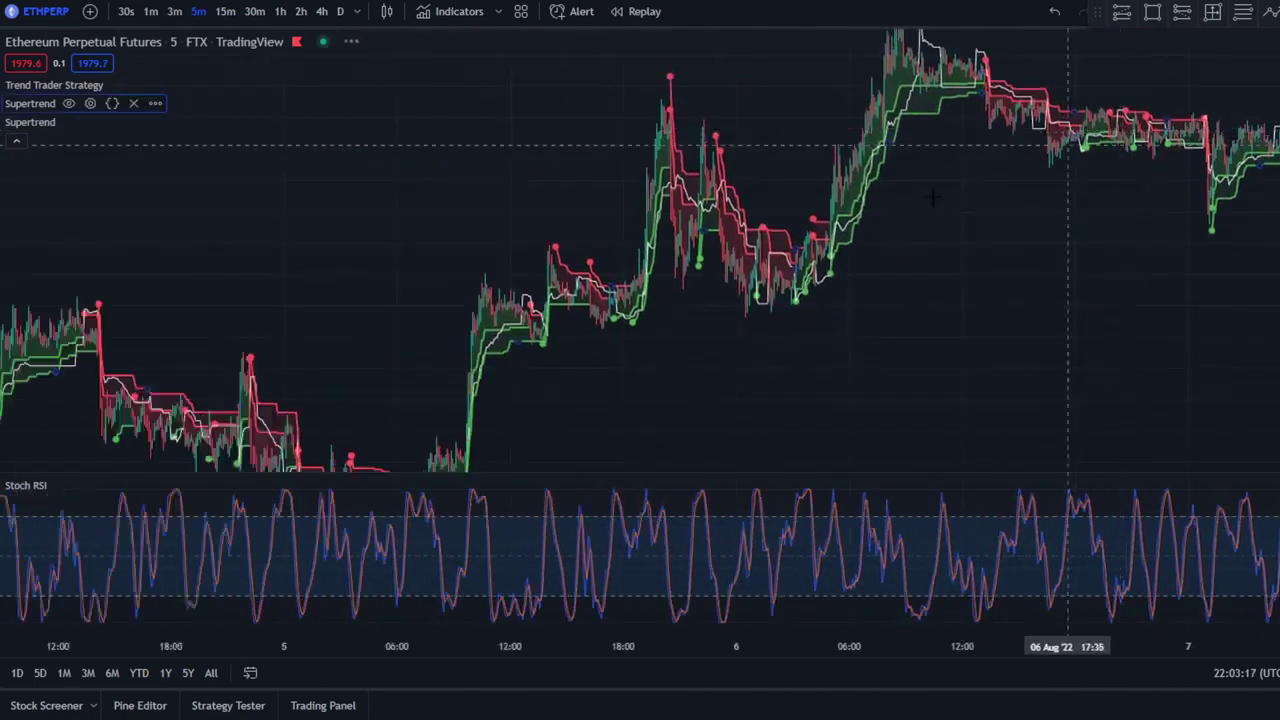
{"action": "left_click_drag", "start_coordinate": [756, 247], "coordinate": [1274, 114]}
{"action": "left_click_drag", "start_coordinate": [715, 250], "coordinate": [1217, 223]}
{"action": "scroll", "coordinate": [879, 184], "scroll_direction": "up", "scroll_amount": 4}
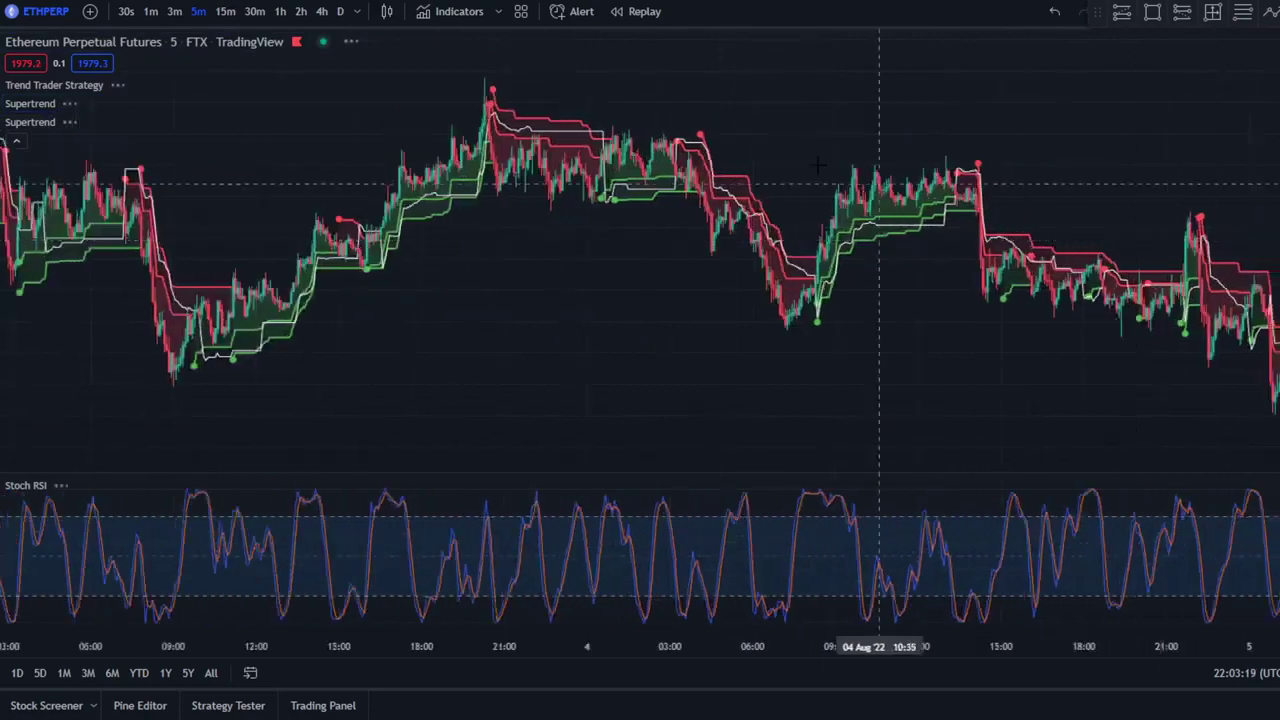
{"action": "scroll", "coordinate": [830, 180], "scroll_direction": "up", "scroll_amount": 5}
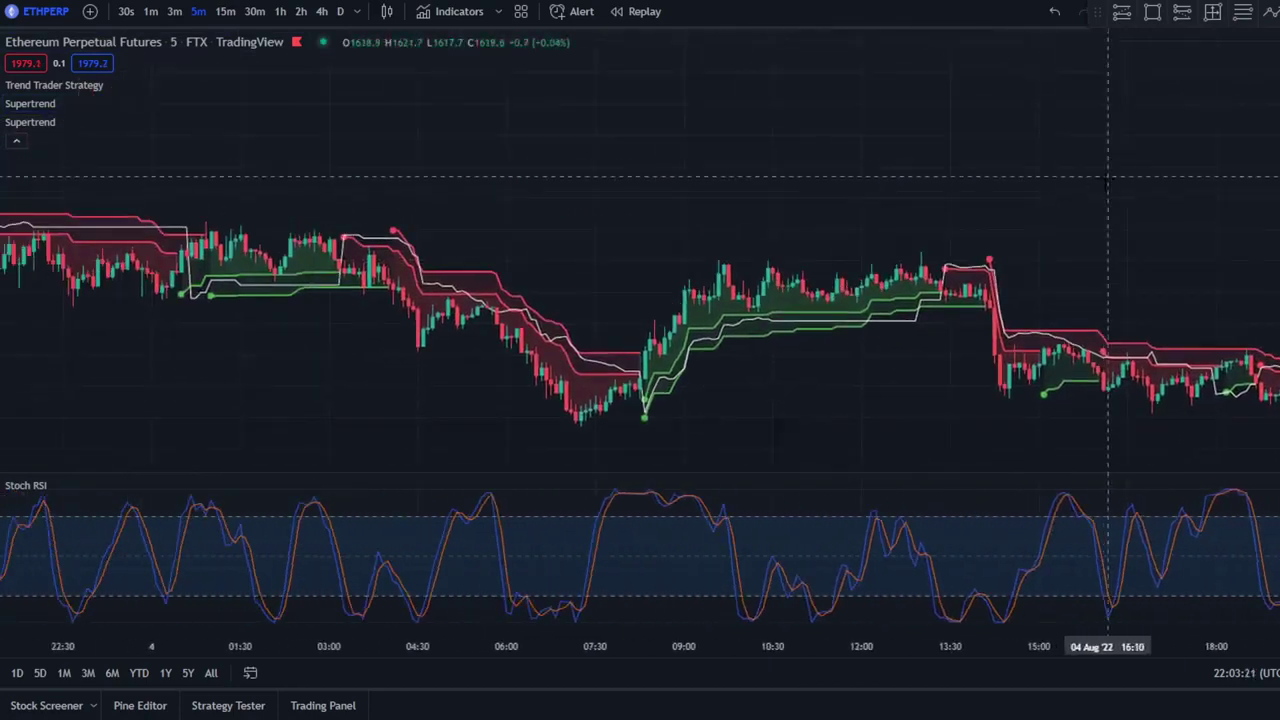
{"action": "scroll", "coordinate": [1107, 178], "scroll_direction": "up", "scroll_amount": 3}
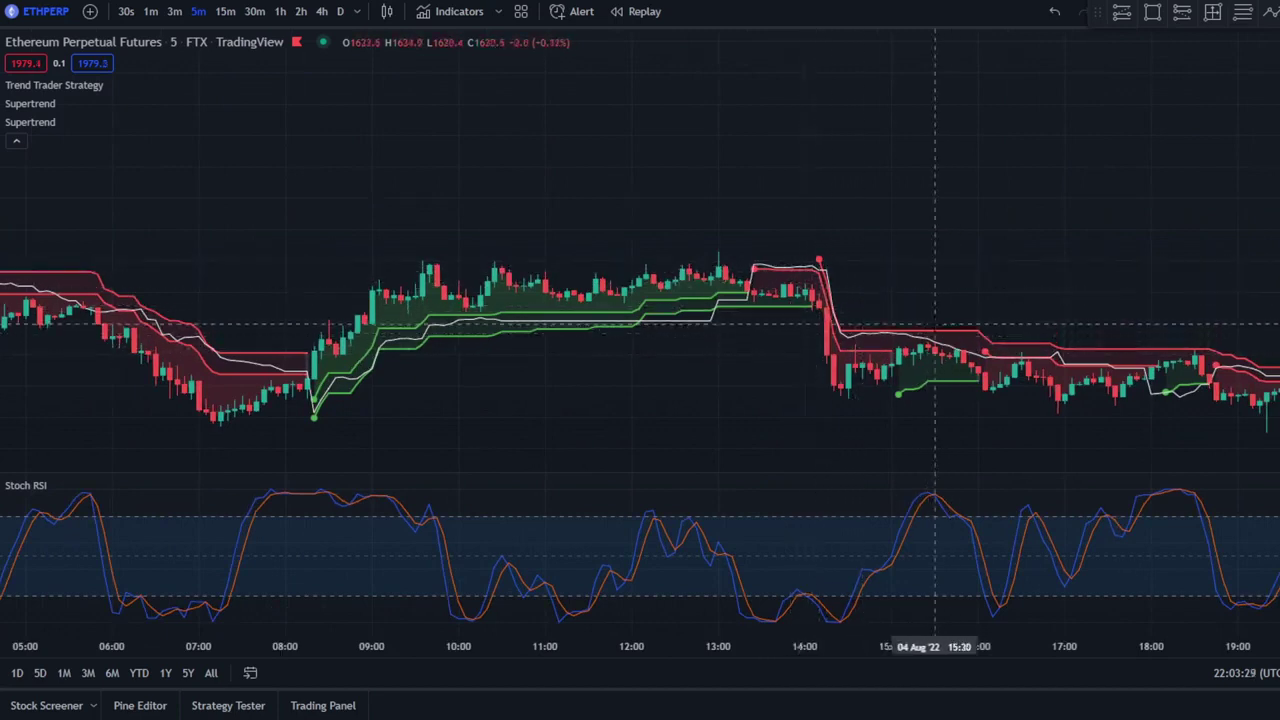
{"action": "scroll", "coordinate": [956, 295], "scroll_direction": "up", "scroll_amount": 3}
{"action": "left_click_drag", "start_coordinate": [1279, 330], "coordinate": [1279, 120]}
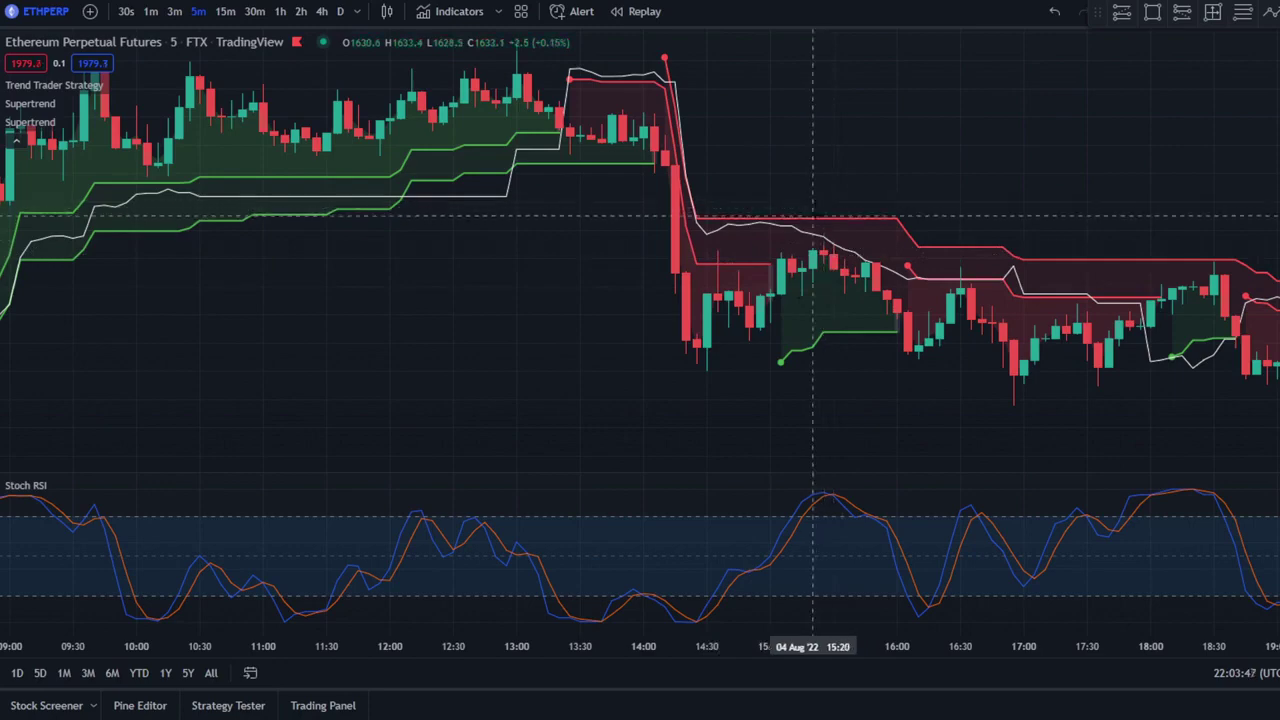
- Draw a short position from 16:35 to 19:20 on 4 August, with its stop at the upper Supertrend line and about a 1.5 risk/reward ratio
{"action": "scroll", "coordinate": [812, 215], "scroll_direction": "right", "scroll_amount": 3}
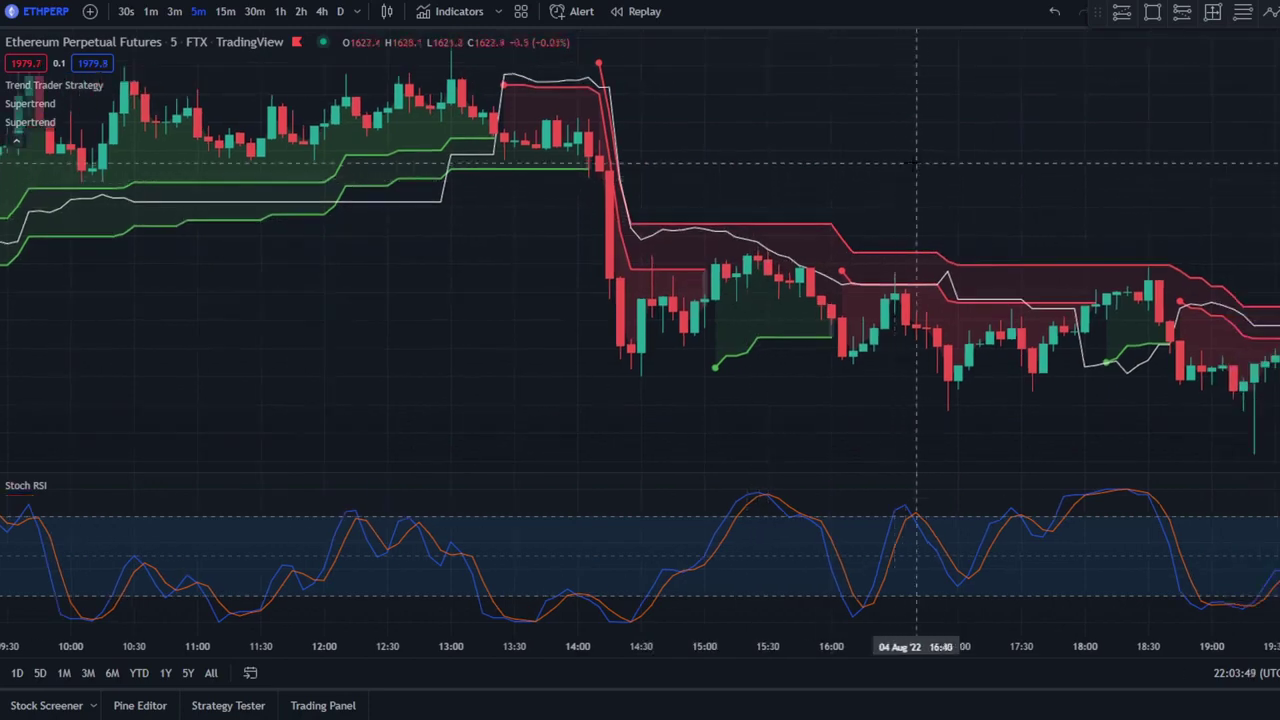
{"action": "left_click_drag", "start_coordinate": [917, 163], "coordinate": [583, 117]}
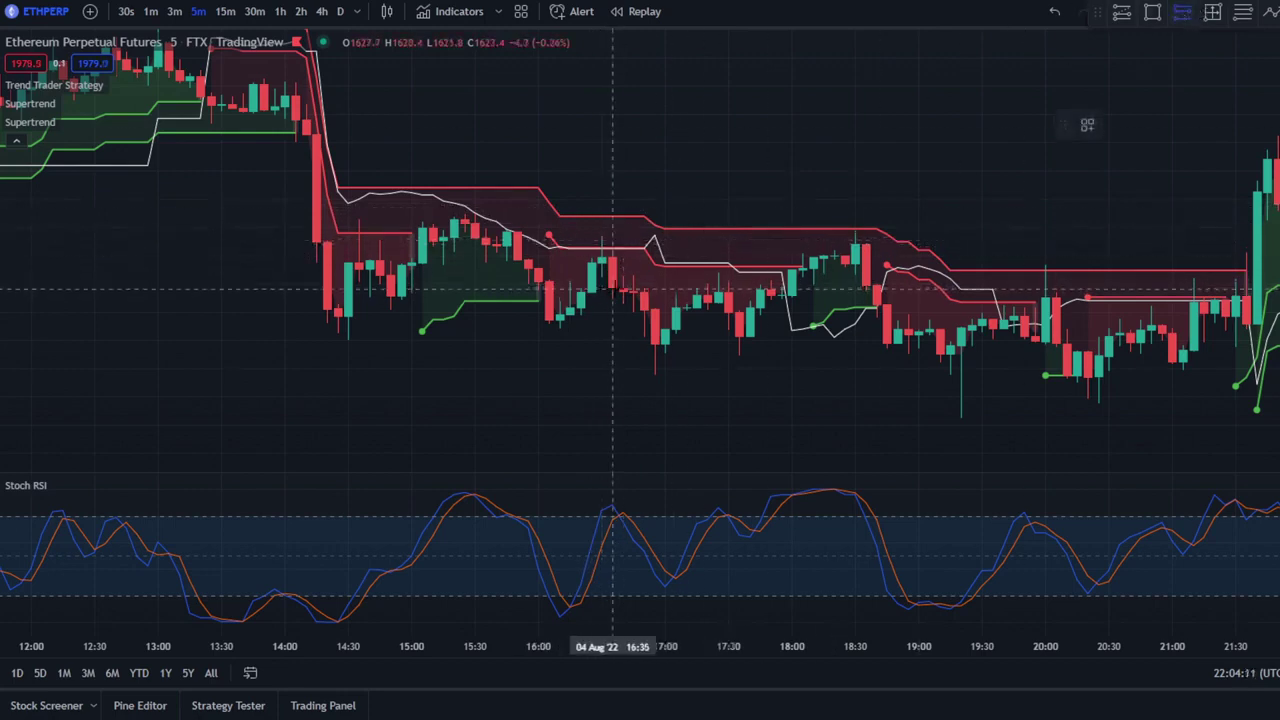
{"action": "left_click", "coordinate": [613, 289]}
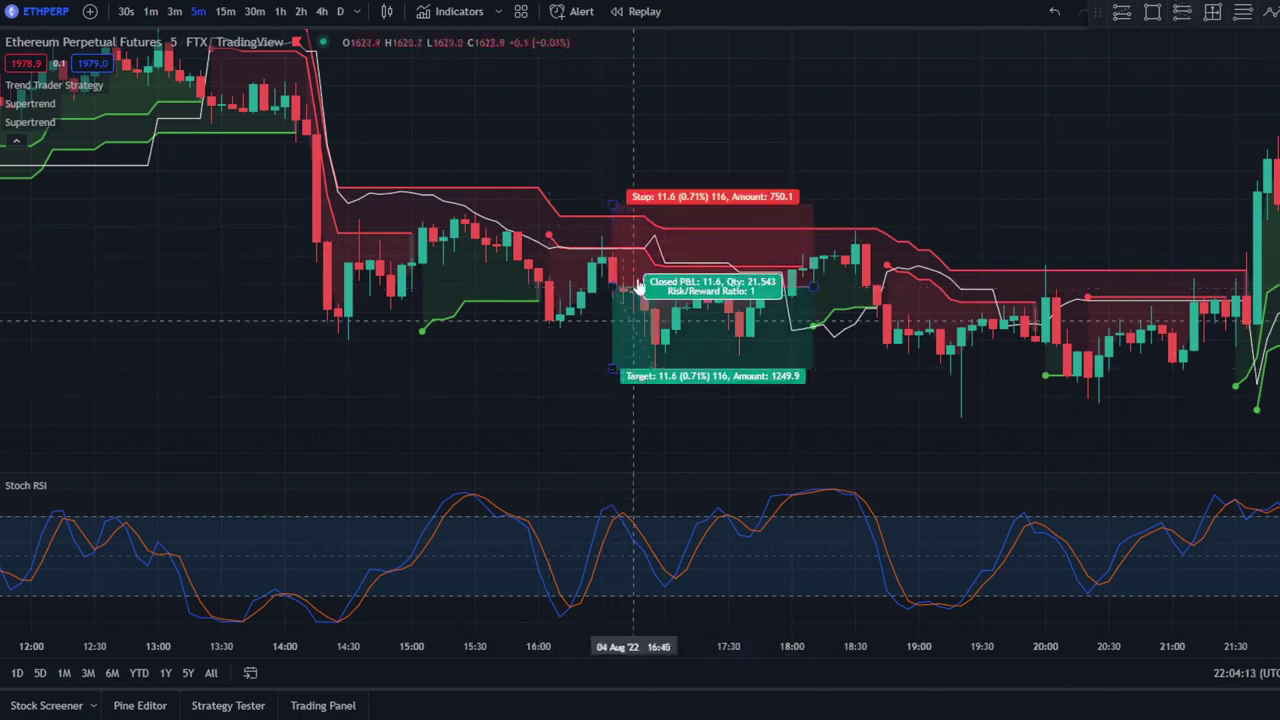
{"action": "left_click_drag", "start_coordinate": [613, 215], "coordinate": [620, 220]}
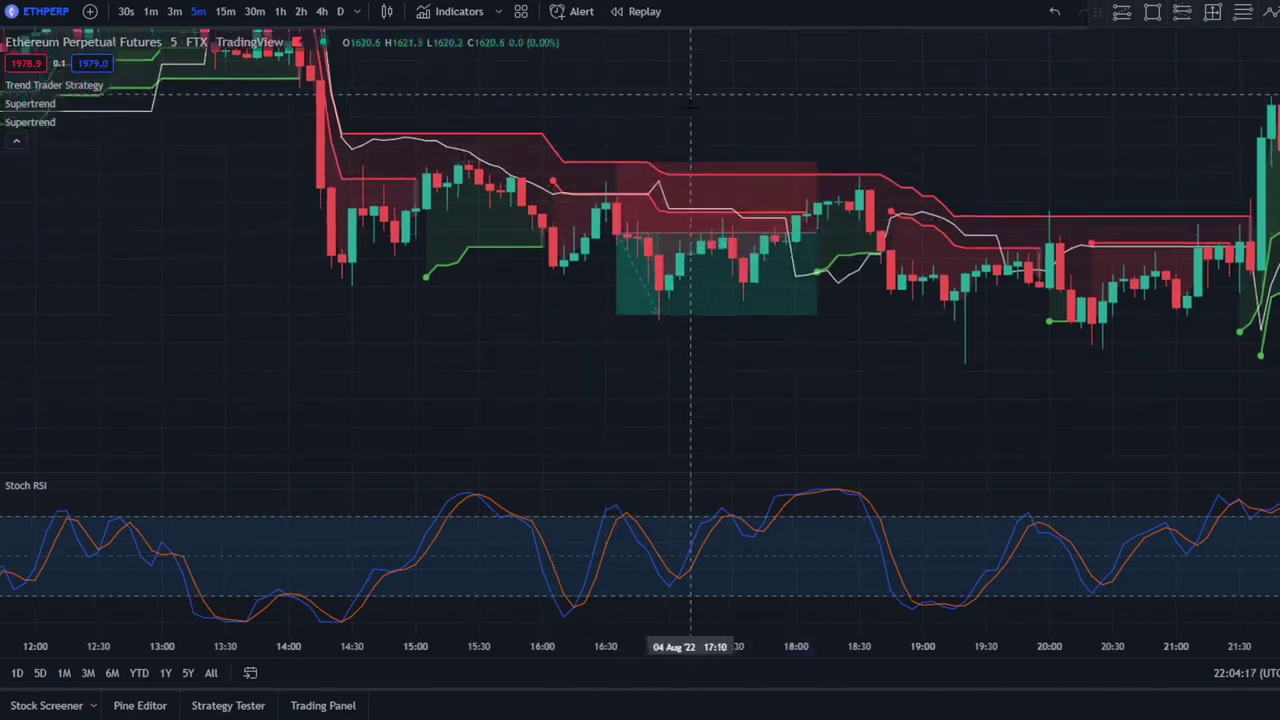
{"action": "left_click_drag", "start_coordinate": [617, 316], "coordinate": [620, 337]}
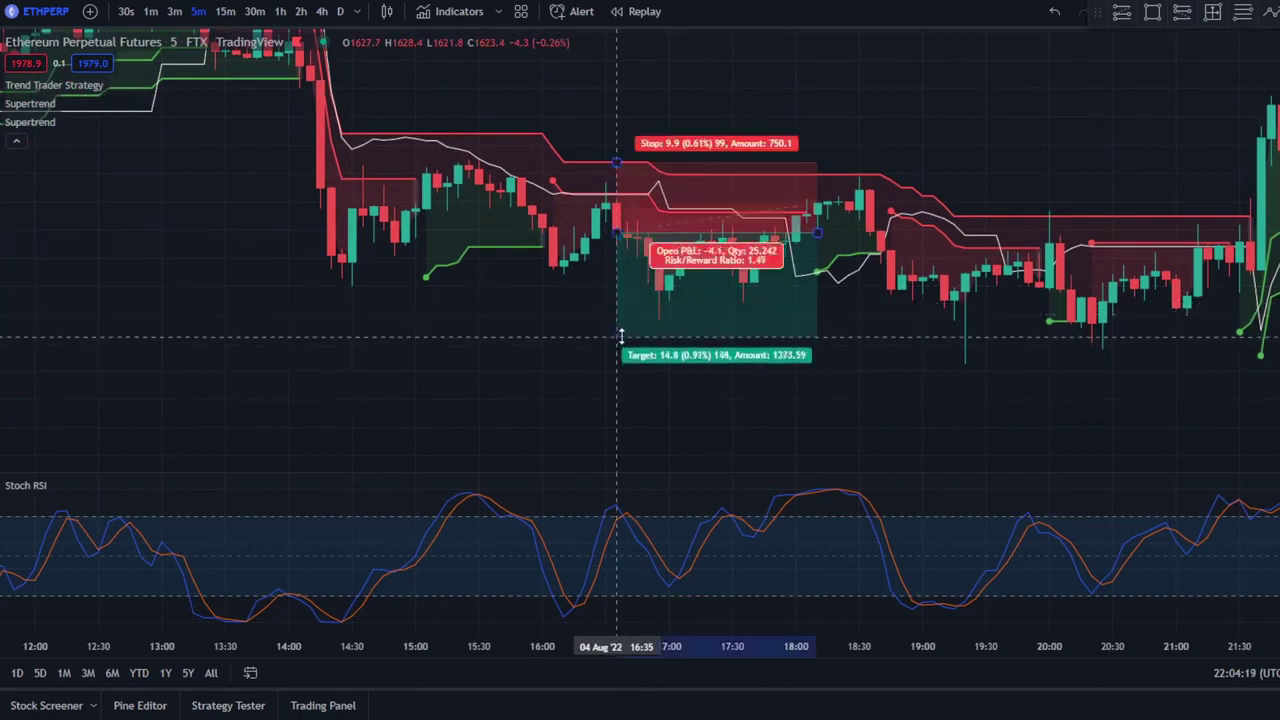
{"action": "left_click_drag", "start_coordinate": [817, 232], "coordinate": [965, 250]}
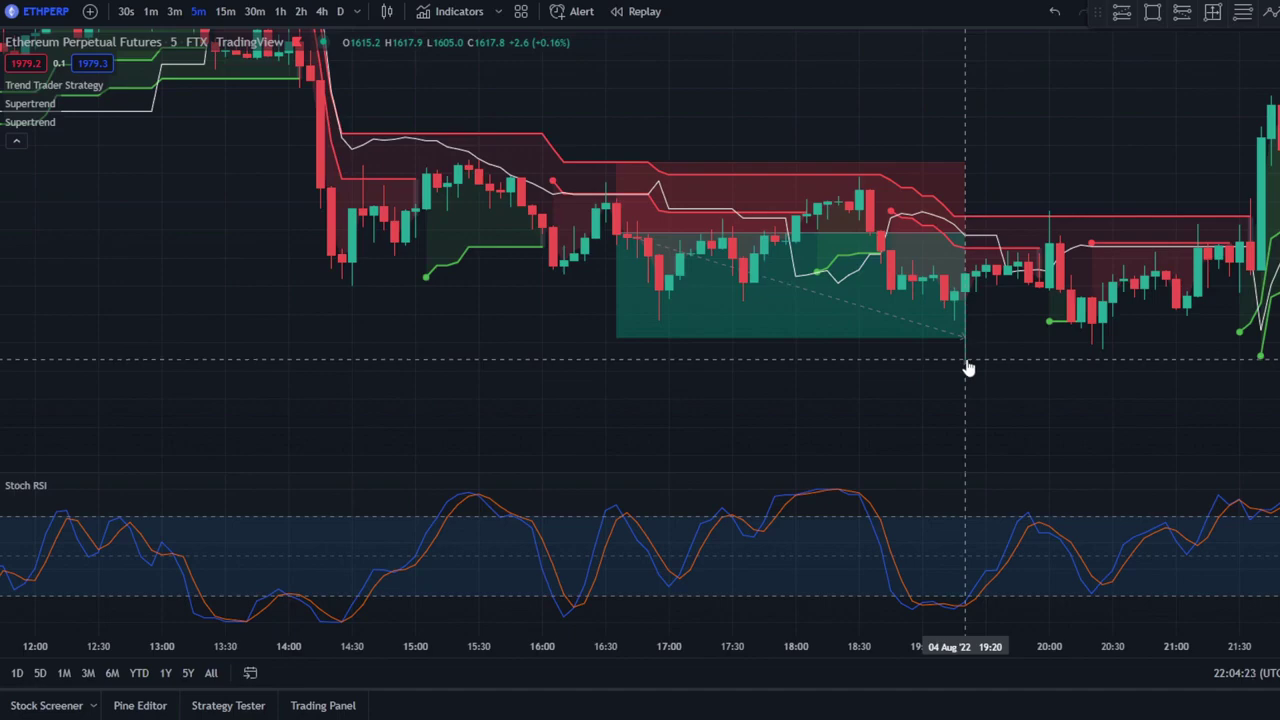
- Draw a second short position from 23:35 on 4 August to 01:10, with its stop at the upper Supertrend line and its target near the 00:55 low
{"action": "left_click_drag", "start_coordinate": [968, 368], "coordinate": [650, 382]}
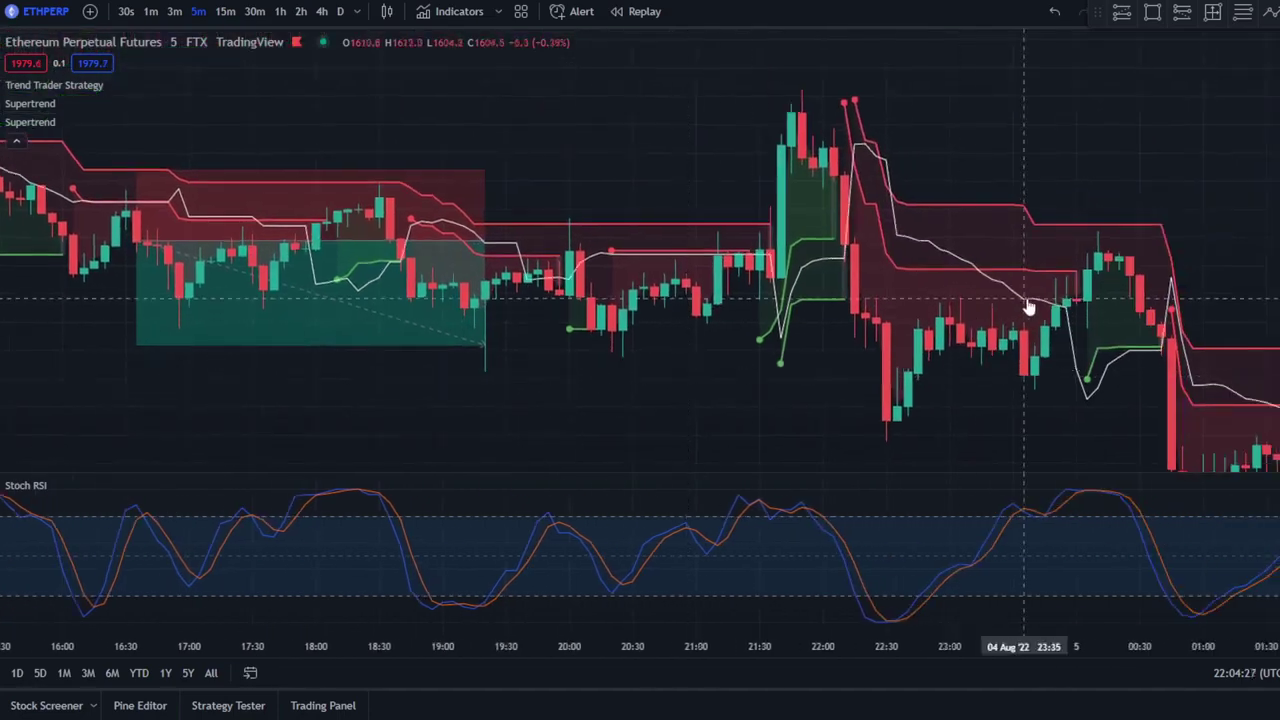
{"action": "left_click_drag", "start_coordinate": [1029, 303], "coordinate": [837, 340]}
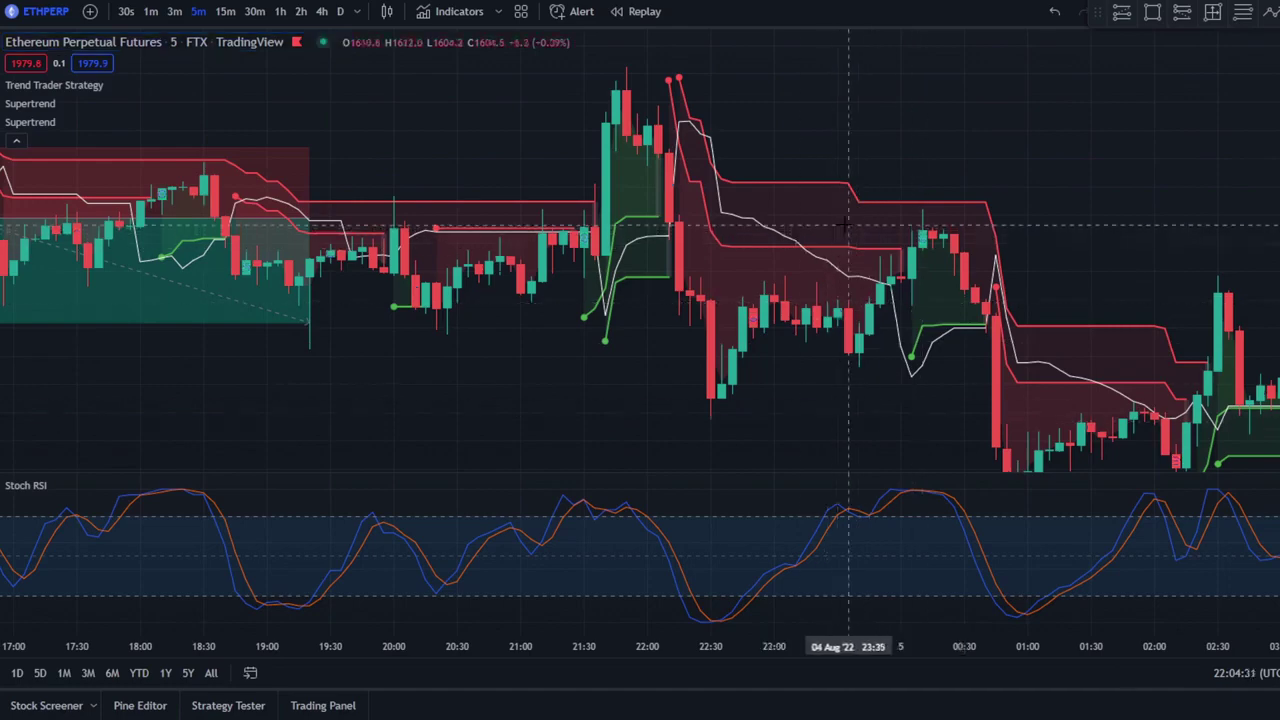
{"action": "left_click_drag", "start_coordinate": [848, 226], "coordinate": [652, 331]}
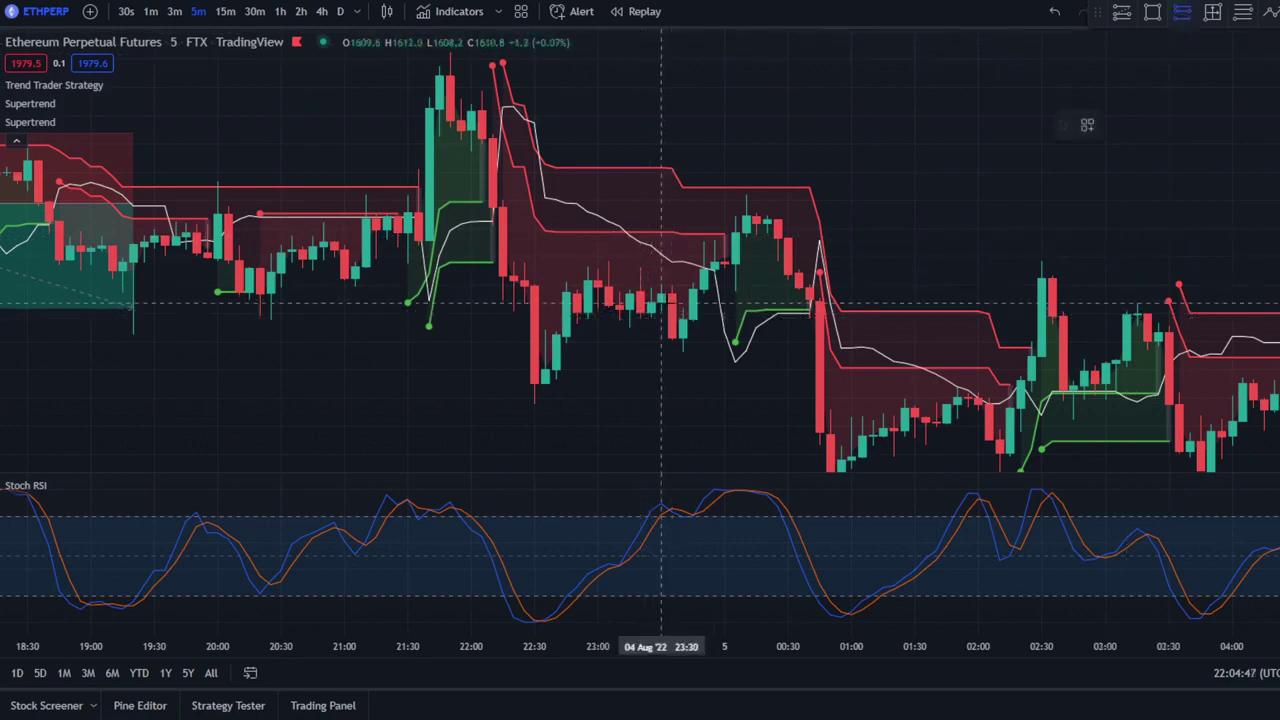
{"action": "left_click", "coordinate": [672, 307]}
{"action": "left_click_drag", "start_coordinate": [683, 214], "coordinate": [694, 167]}
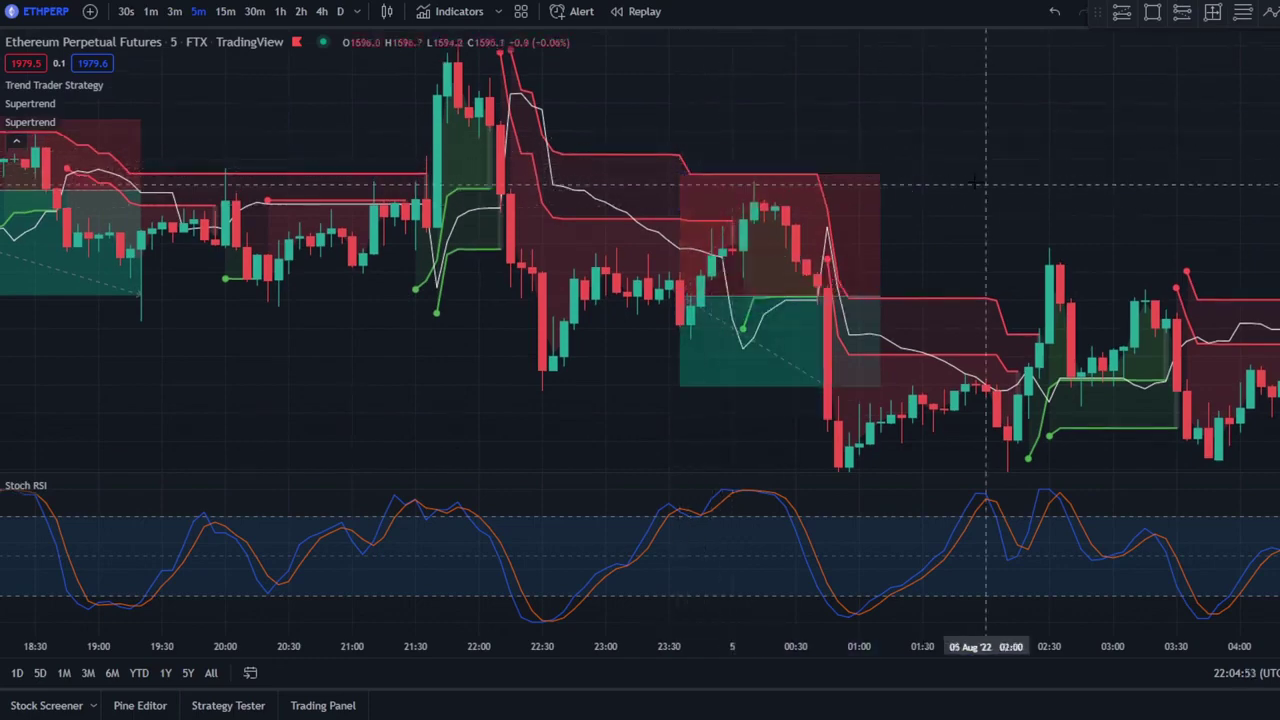
{"action": "left_click_drag", "start_coordinate": [1170, 278], "coordinate": [969, 254]}
{"action": "scroll", "coordinate": [969, 254], "scroll_direction": "down", "scroll_amount": 4}
{"action": "mouse_move", "coordinate": [951, 178]}
{"action": "left_mouse_down"}
{"action": "mouse_move", "coordinate": [571, 86]}
{"action": "mouse_move", "coordinate": [738, 117]}
{"action": "left_mouse_up"}
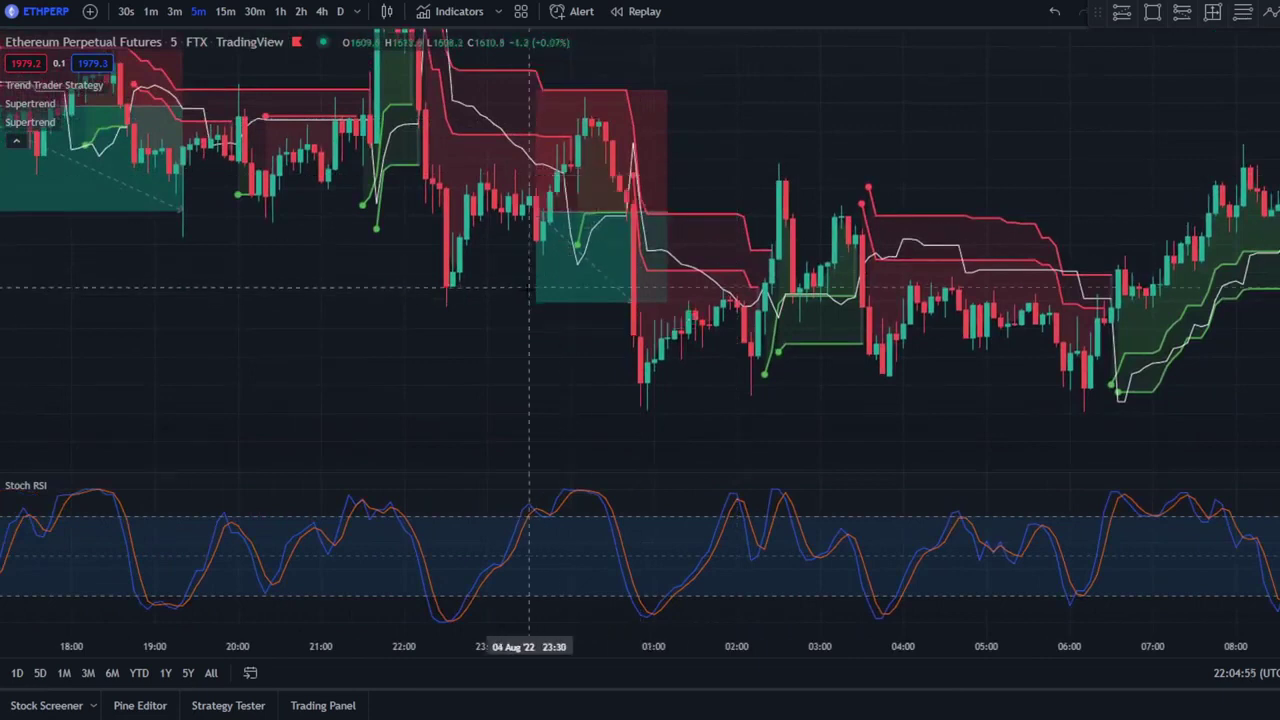
{"action": "left_click_drag", "start_coordinate": [540, 301], "coordinate": [551, 394]}
{"action": "left_click", "coordinate": [412, 371]}
{"action": "left_click_drag", "start_coordinate": [481, 345], "coordinate": [551, 311]}
{"action": "scroll", "coordinate": [551, 311], "scroll_direction": "up", "scroll_amount": 5}
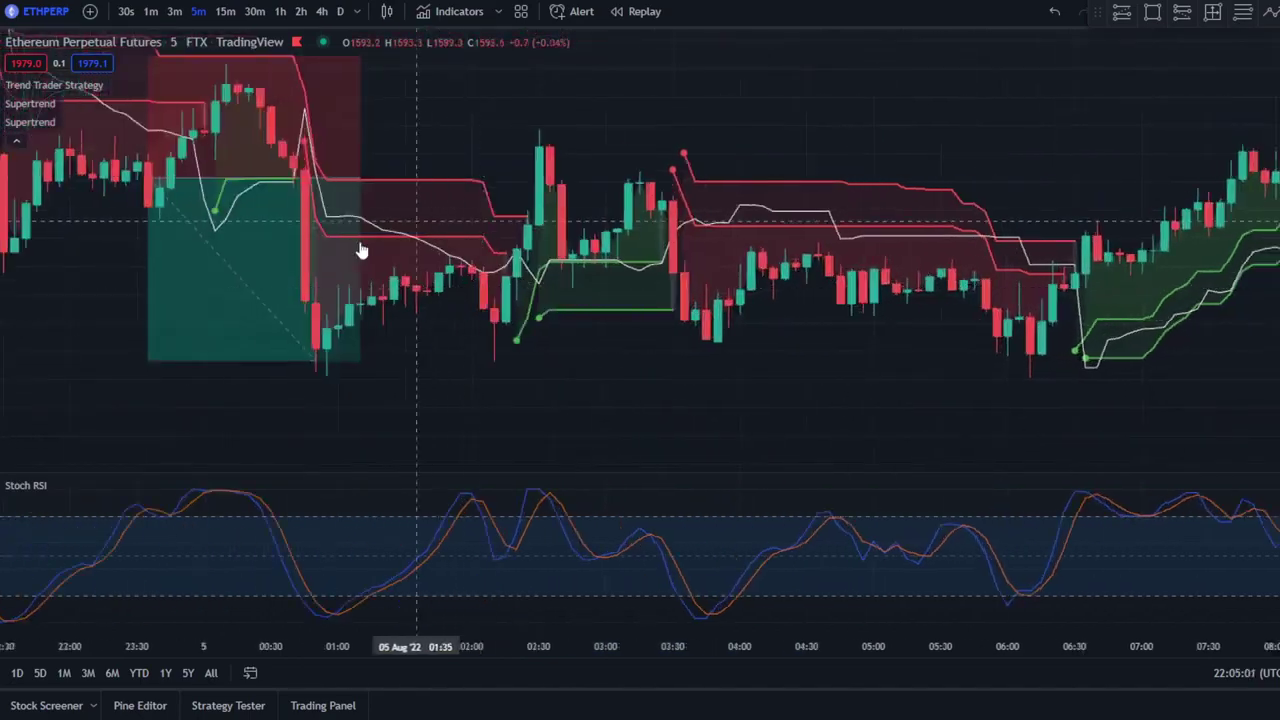
- Go back through the price history, start a bar replay from around 22:00 on 18 July 2022 and reset the chart view
{"action": "left_click_drag", "start_coordinate": [314, 372], "coordinate": [741, 412]}
{"action": "scroll", "coordinate": [755, 375], "scroll_direction": "down", "scroll_amount": 10}
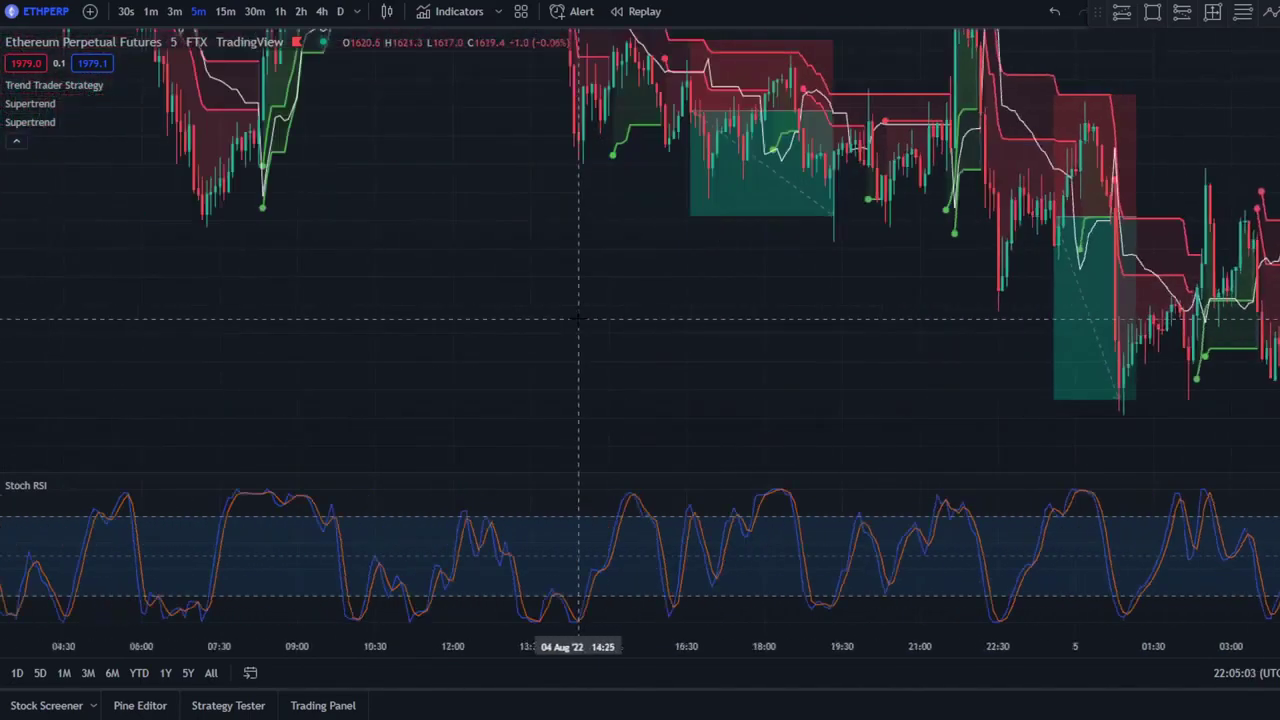
{"action": "scroll", "coordinate": [1005, 400], "scroll_direction": "left", "scroll_amount": 10}
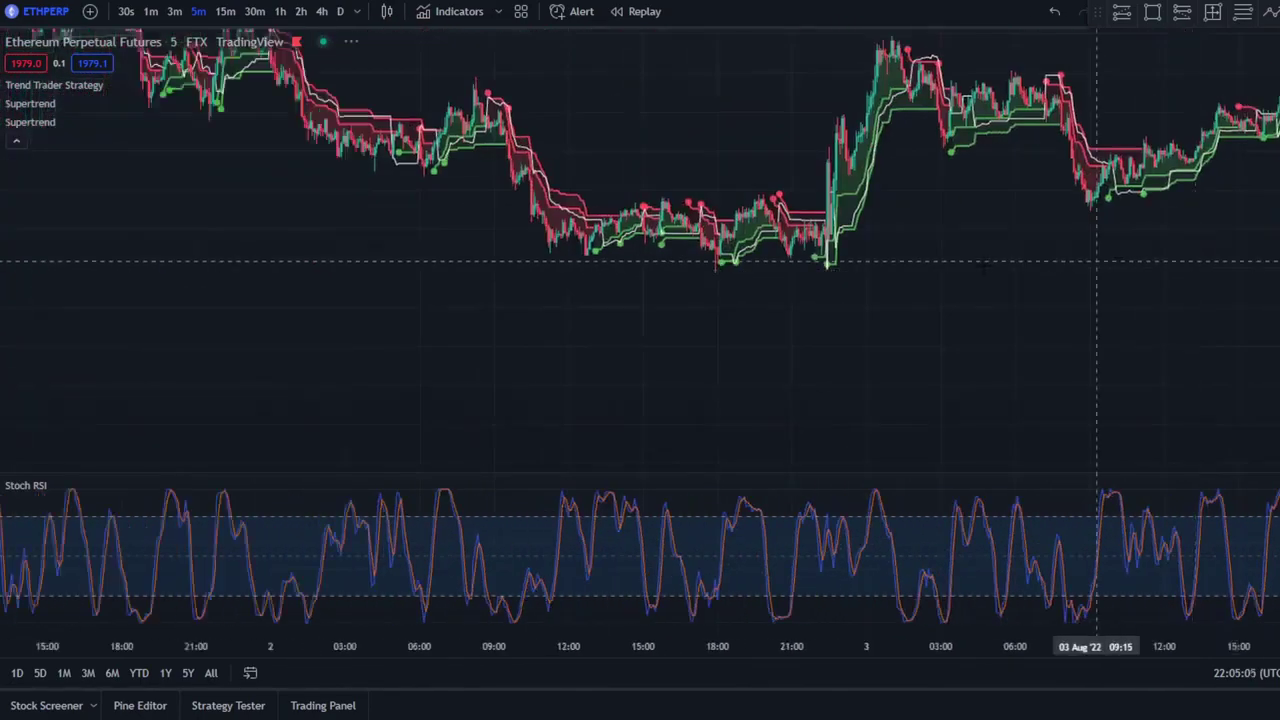
{"action": "scroll", "coordinate": [420, 214], "scroll_direction": "left", "scroll_amount": 15}
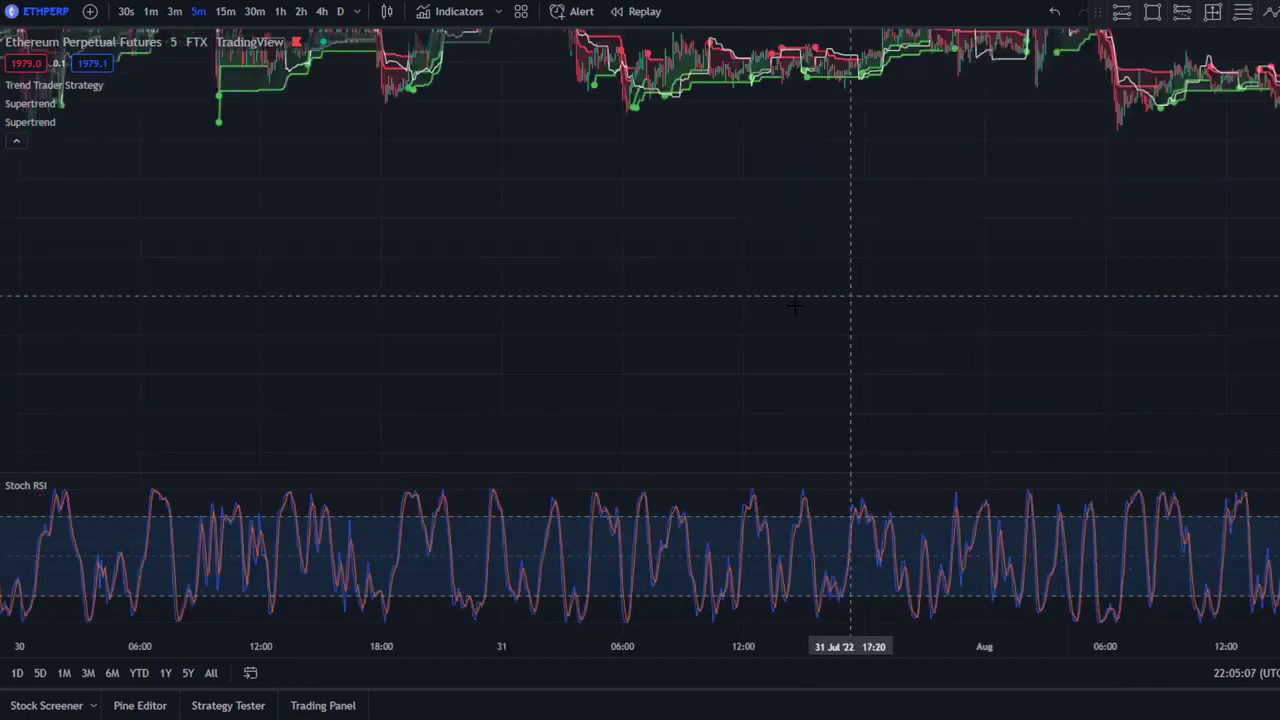
{"action": "scroll", "coordinate": [900, 250], "scroll_direction": "left", "scroll_amount": 15}
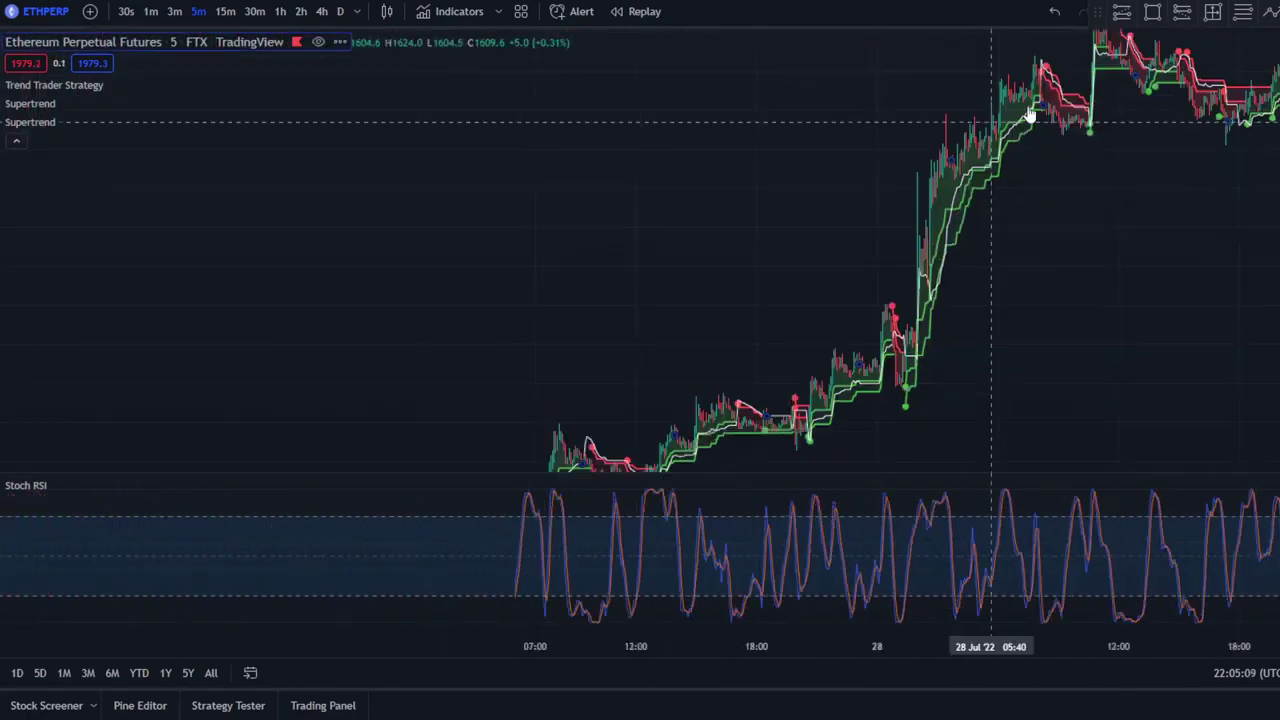
{"action": "scroll", "coordinate": [651, 184], "scroll_direction": "left", "scroll_amount": 15}
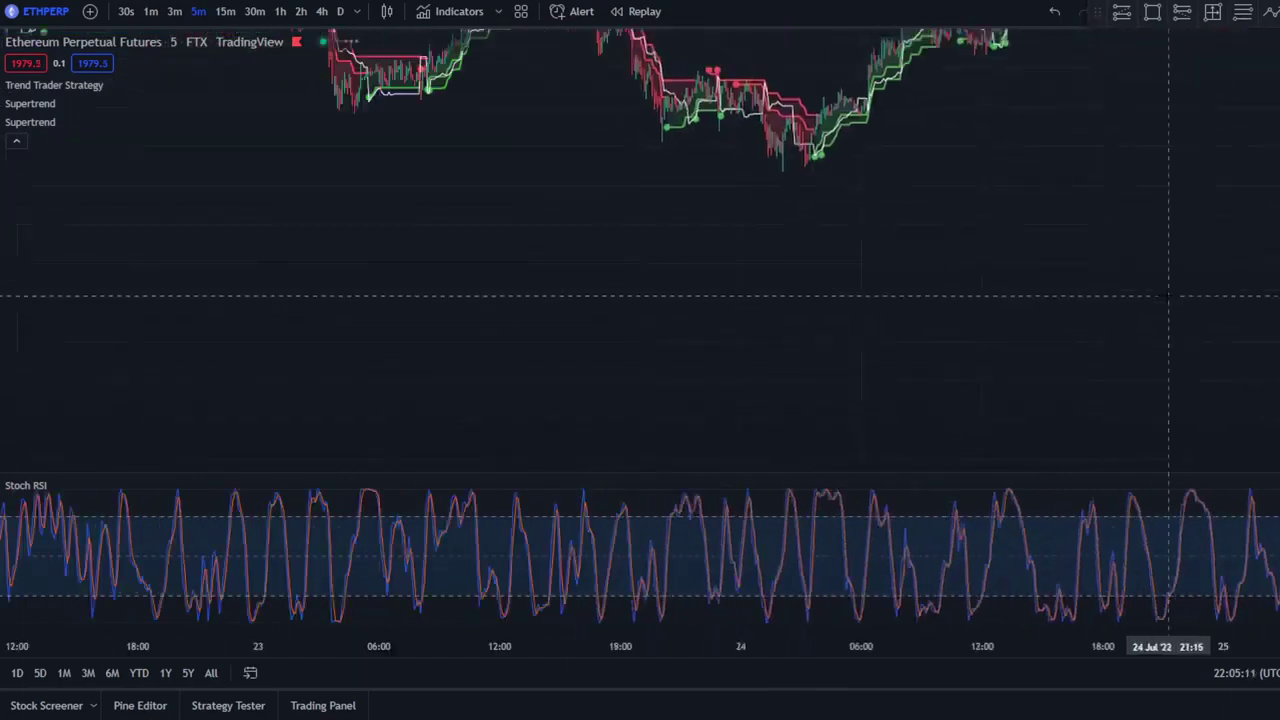
{"action": "scroll", "coordinate": [904, 402], "scroll_direction": "left", "scroll_amount": 15}
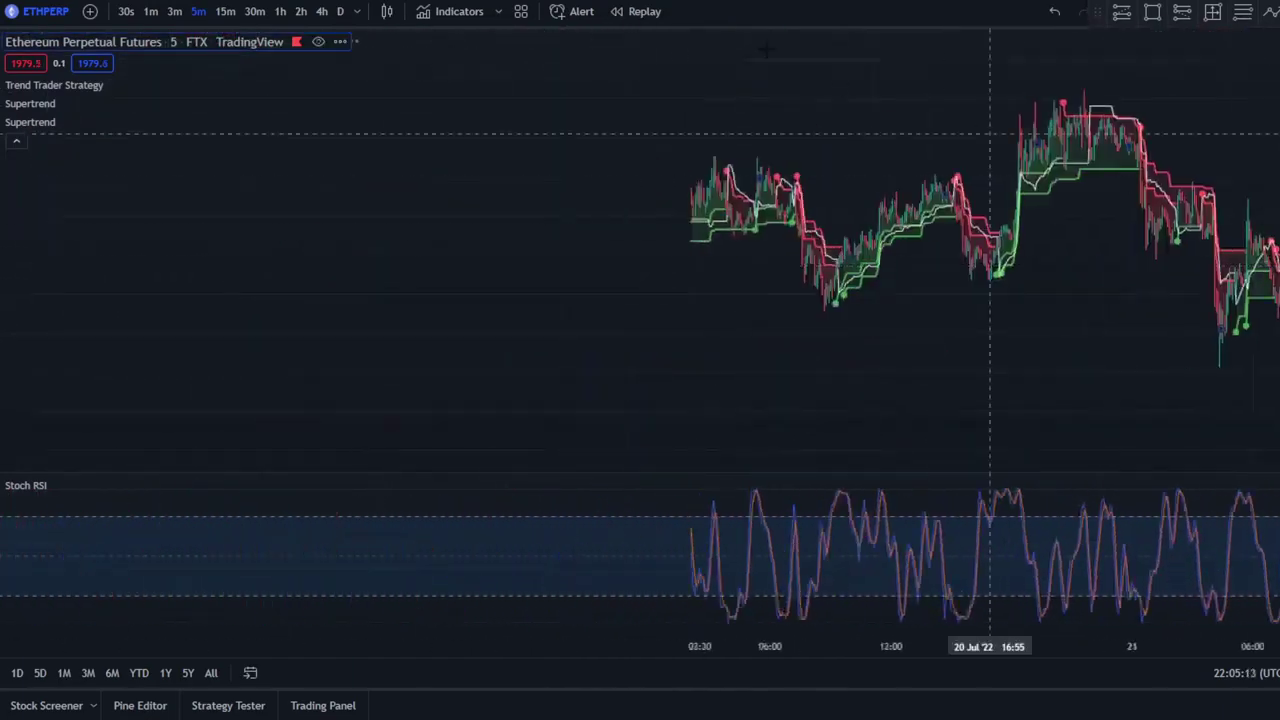
{"action": "left_click", "coordinate": [636, 11]}
{"action": "left_click", "coordinate": [129, 205]}
{"action": "right_click", "coordinate": [356, 176]}
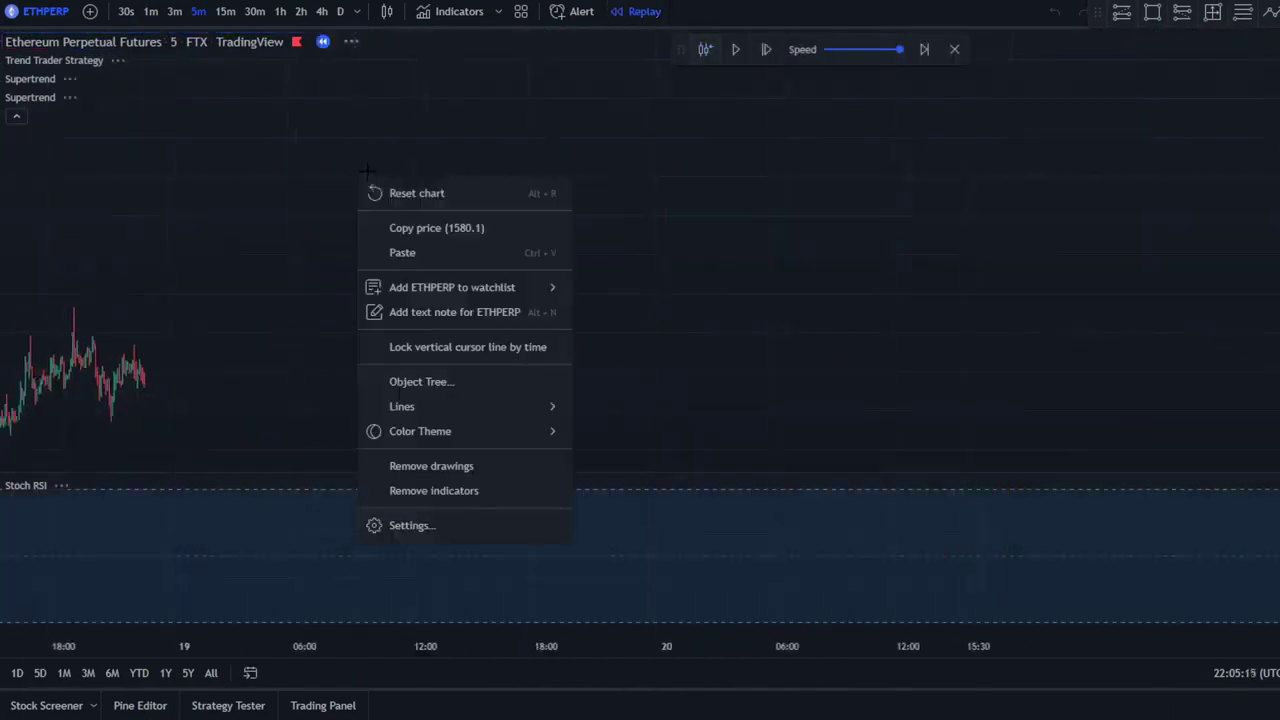
{"action": "left_click", "coordinate": [371, 192]}
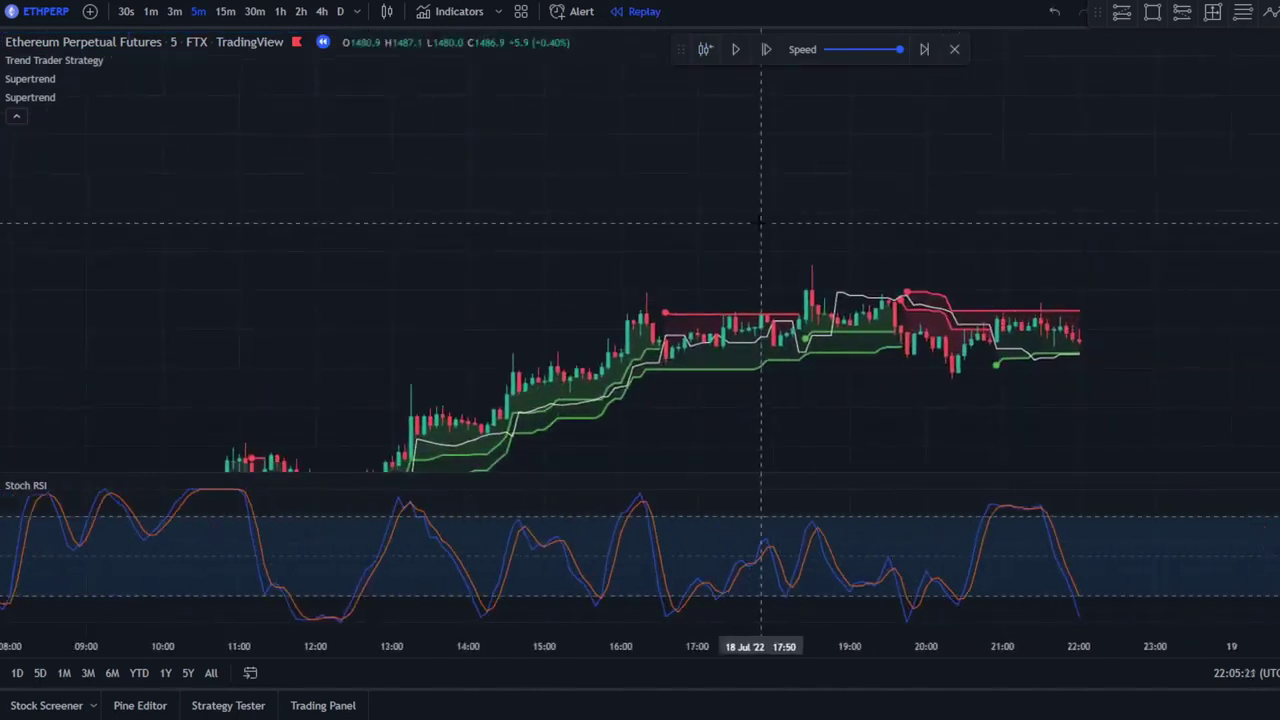
- Play the replay forward and advance it bar by bar to about 23:10 on 18 July
{"action": "scroll", "coordinate": [937, 217], "scroll_direction": "up", "scroll_amount": 4}
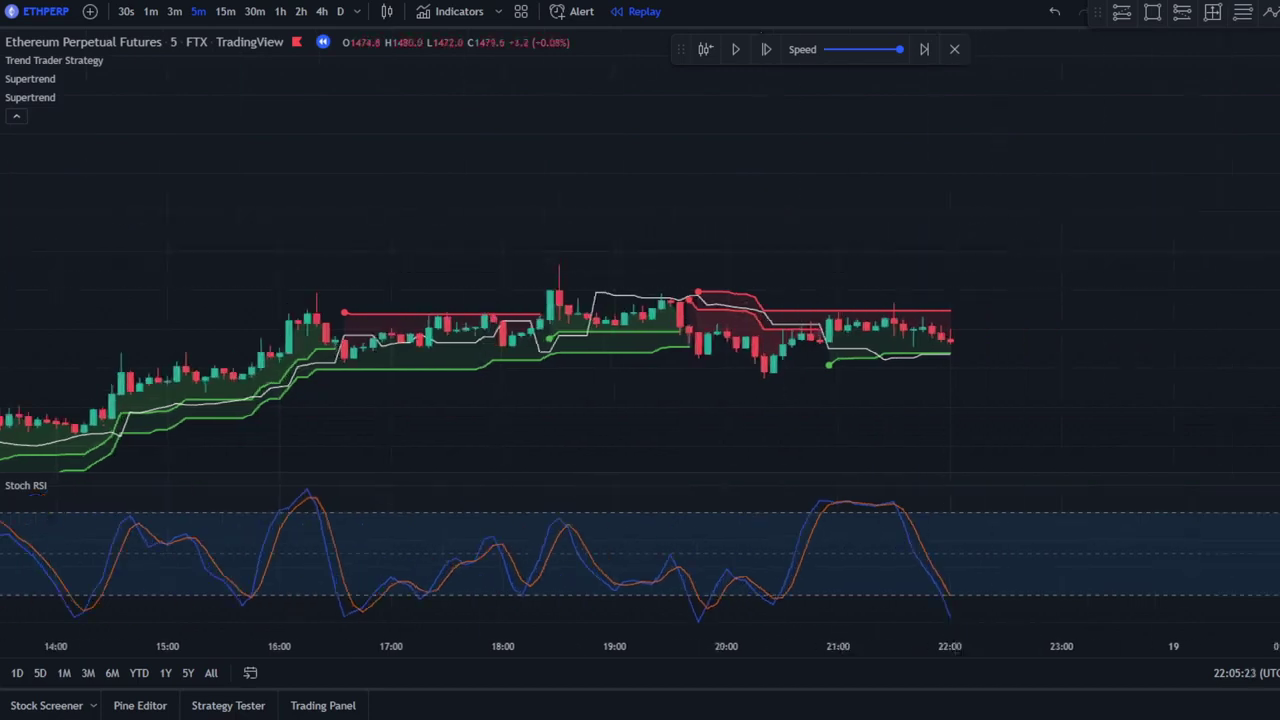
{"action": "left_click_drag", "start_coordinate": [1279, 300], "coordinate": [1279, 172]}
{"action": "left_click_drag", "start_coordinate": [1165, 245], "coordinate": [1075, 125]}
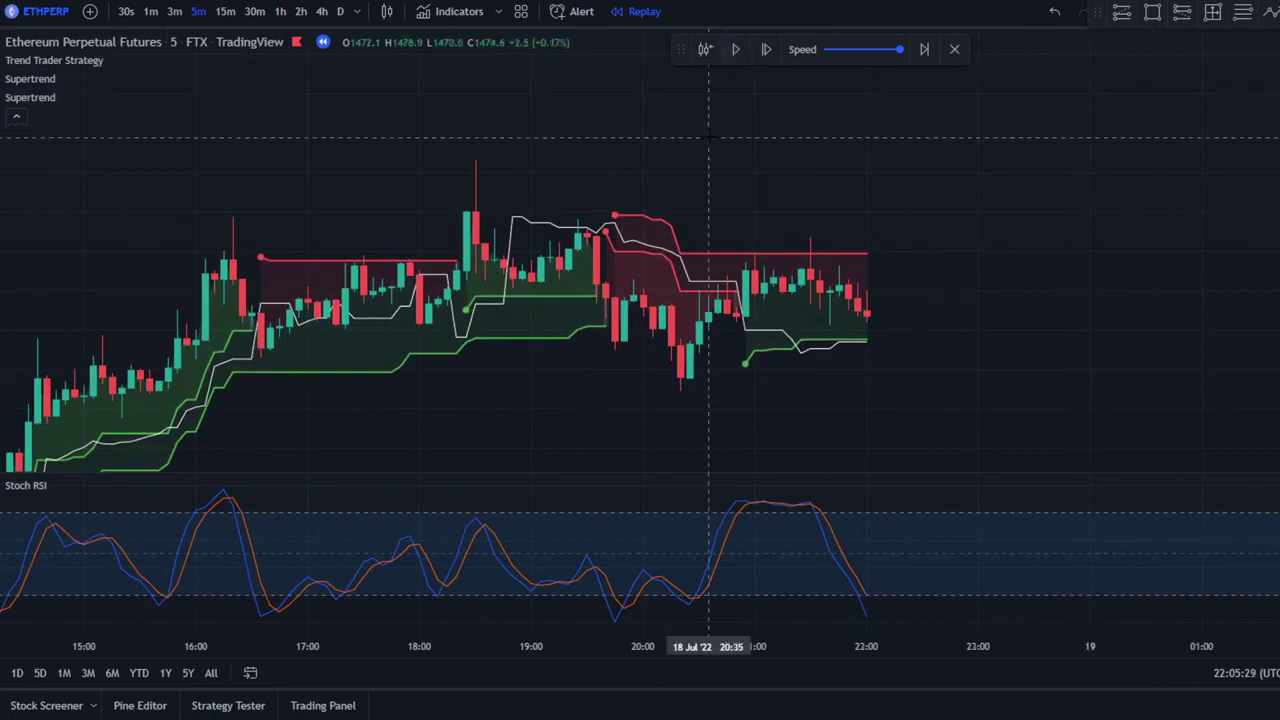
{"action": "left_click", "coordinate": [735, 50]}
{"action": "left_click", "coordinate": [735, 50]}
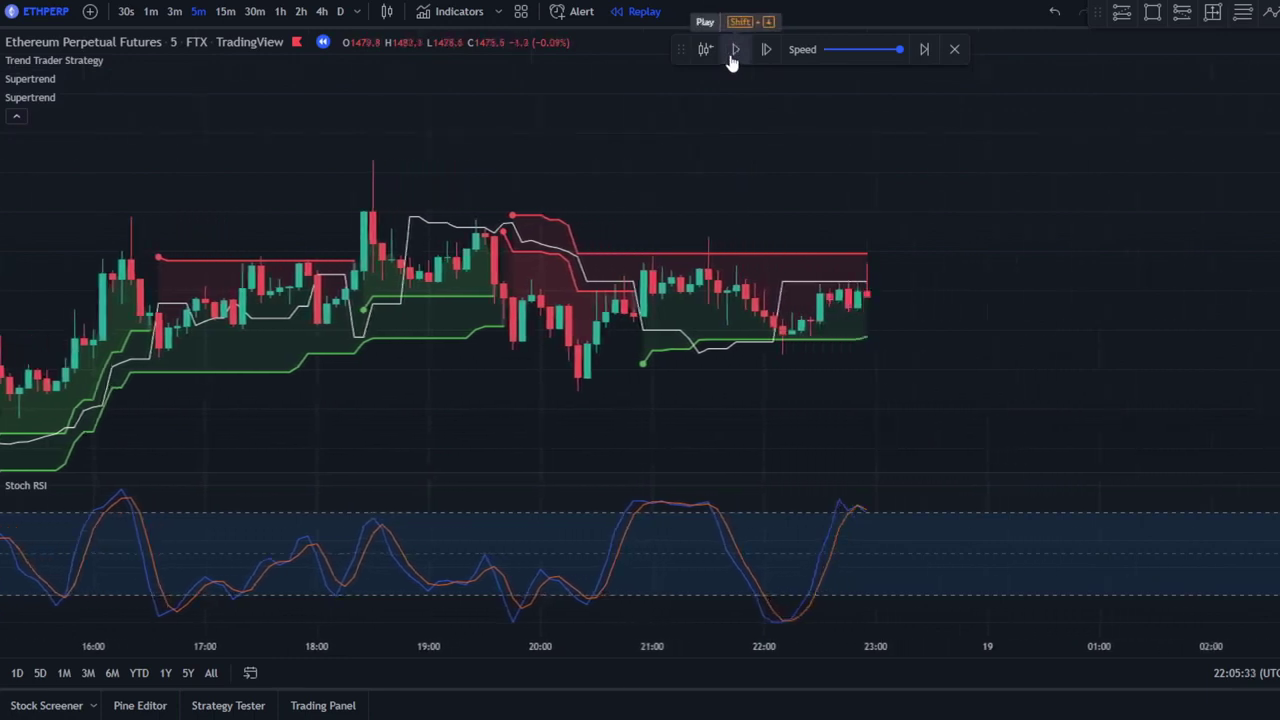
{"action": "left_click", "coordinate": [764, 52]}
{"action": "left_click", "coordinate": [764, 52]}
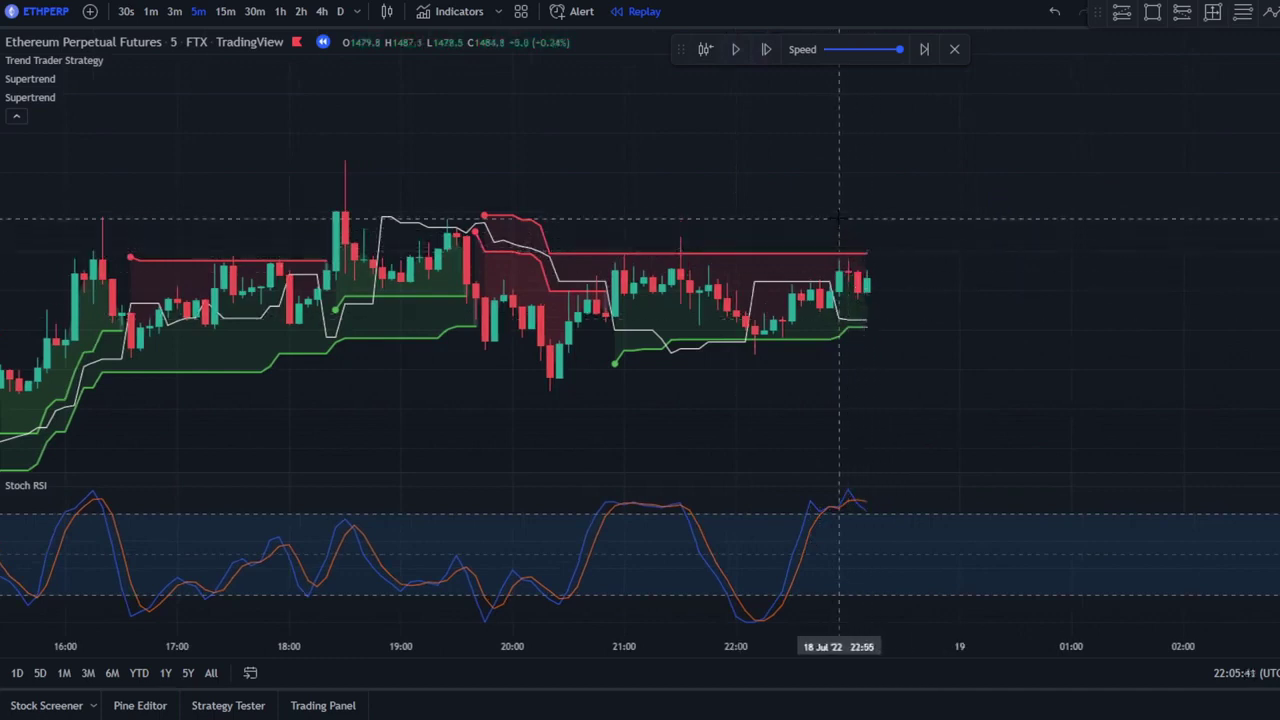
- Mark the sideways price range from about 18:50 to 23:50 with a rectangle, and delete that rectangle
{"action": "left_click", "coordinate": [1152, 12]}
{"action": "left_click", "coordinate": [383, 186]}
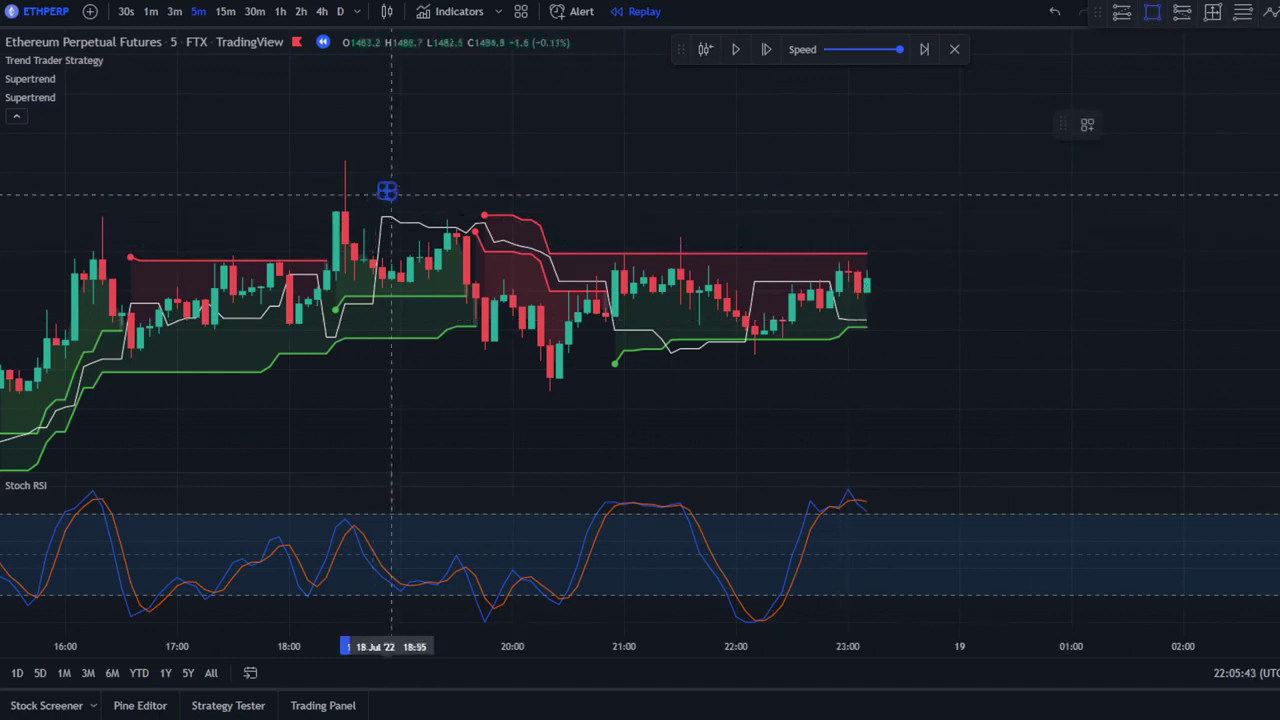
{"action": "left_click", "coordinate": [940, 394]}
{"action": "left_click", "coordinate": [855, 414]}
{"action": "left_click_drag", "start_coordinate": [748, 414], "coordinate": [985, 380]}
{"action": "scroll", "coordinate": [985, 378], "scroll_direction": "down", "scroll_amount": 2}
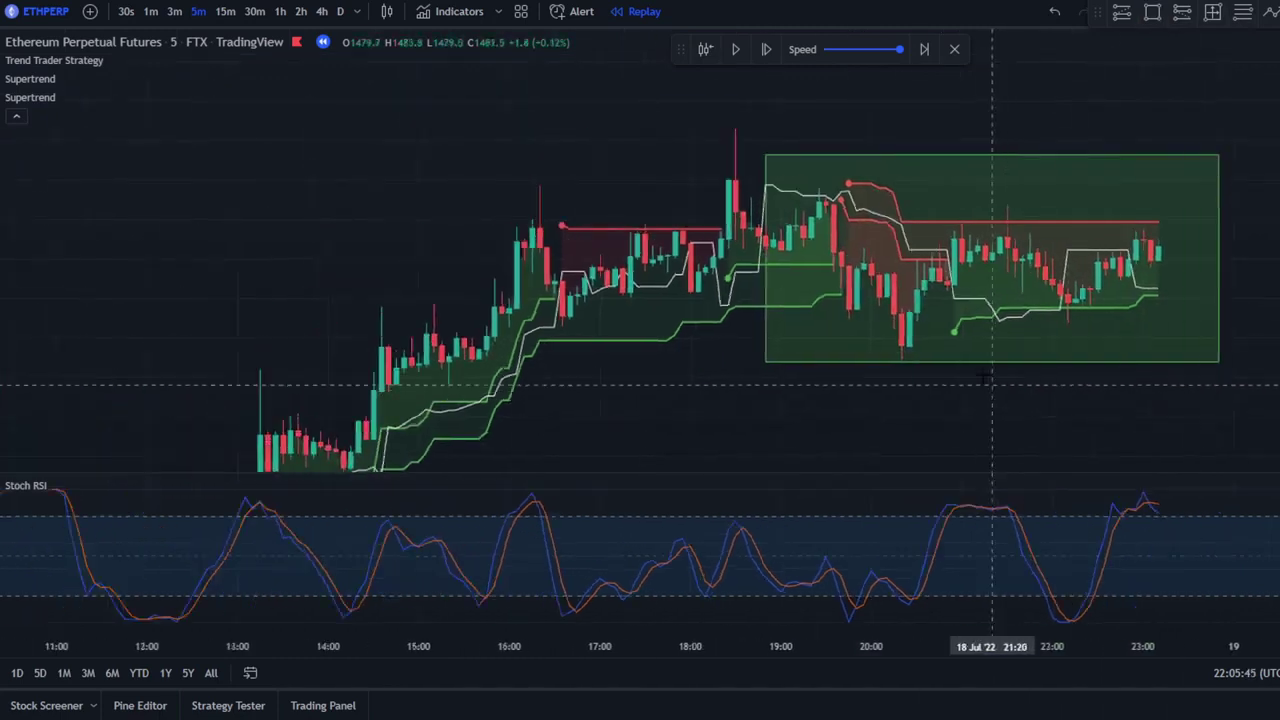
{"action": "left_click", "coordinate": [1191, 162]}
{"action": "key", "text": "Delete"}
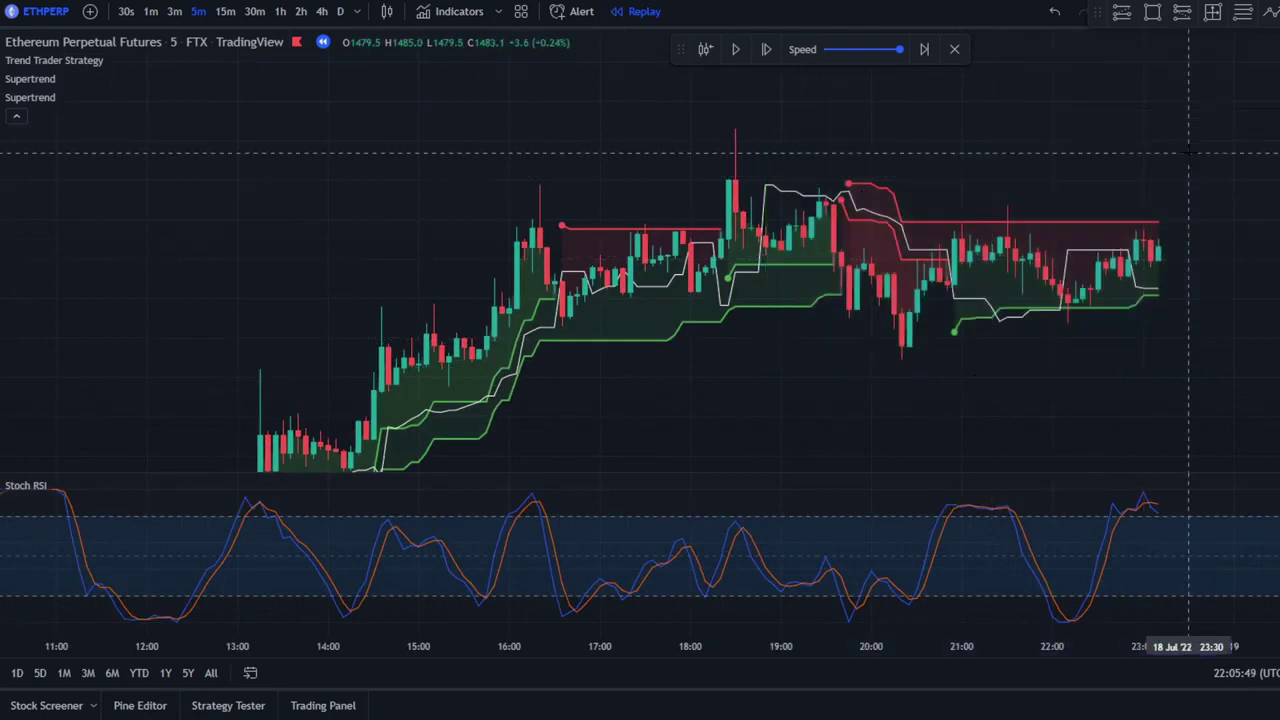
- Play the replay forward to about 02:40 on 19 July and pause it
{"action": "scroll", "coordinate": [1140, 170], "scroll_direction": "up", "scroll_amount": 2}
{"action": "left_click_drag", "start_coordinate": [1130, 186], "coordinate": [940, 212]}
{"action": "left_click", "coordinate": [736, 50]}
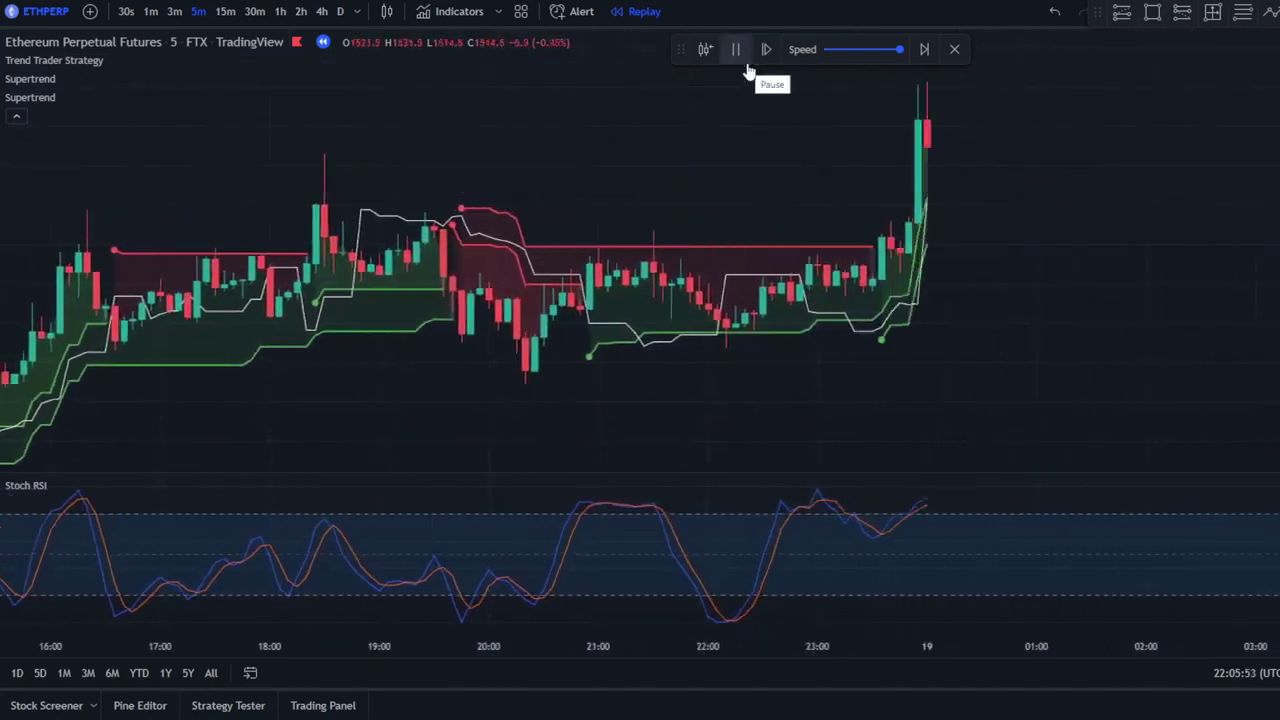
{"action": "left_click", "coordinate": [746, 66]}
{"action": "left_click_drag", "start_coordinate": [1010, 261], "coordinate": [1001, 265]}
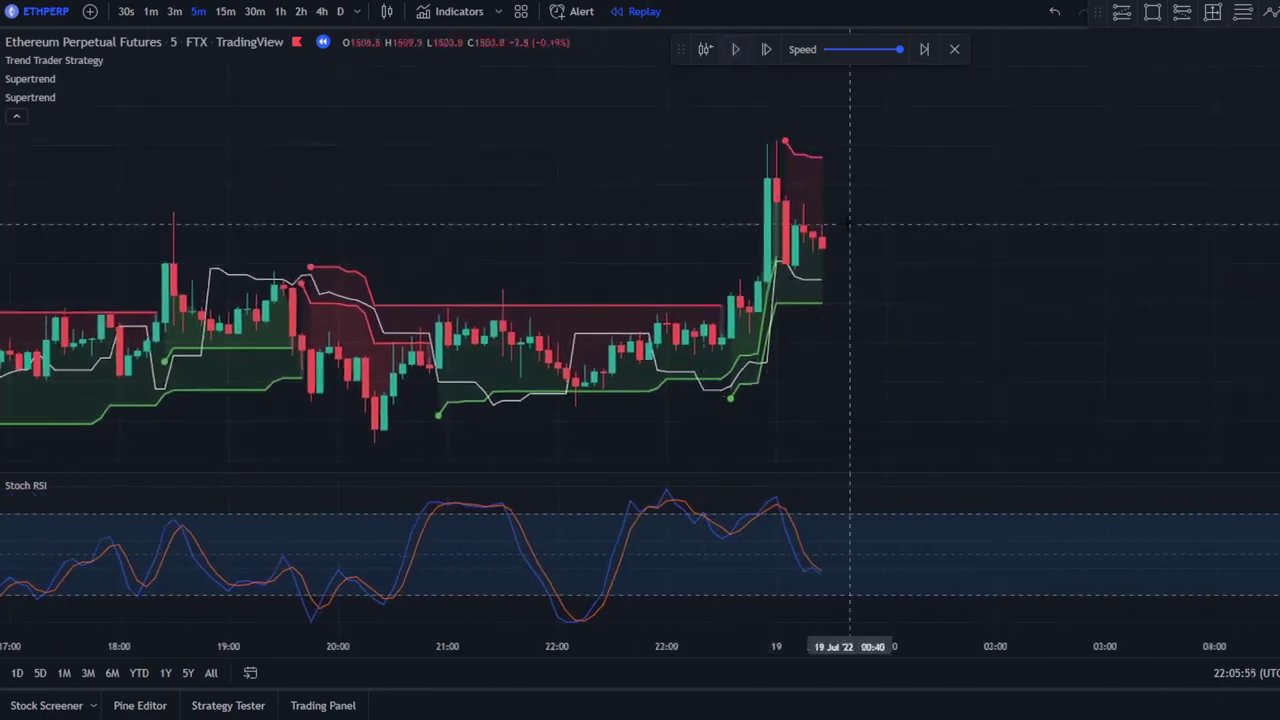
{"action": "left_click_drag", "start_coordinate": [832, 226], "coordinate": [748, 228]}
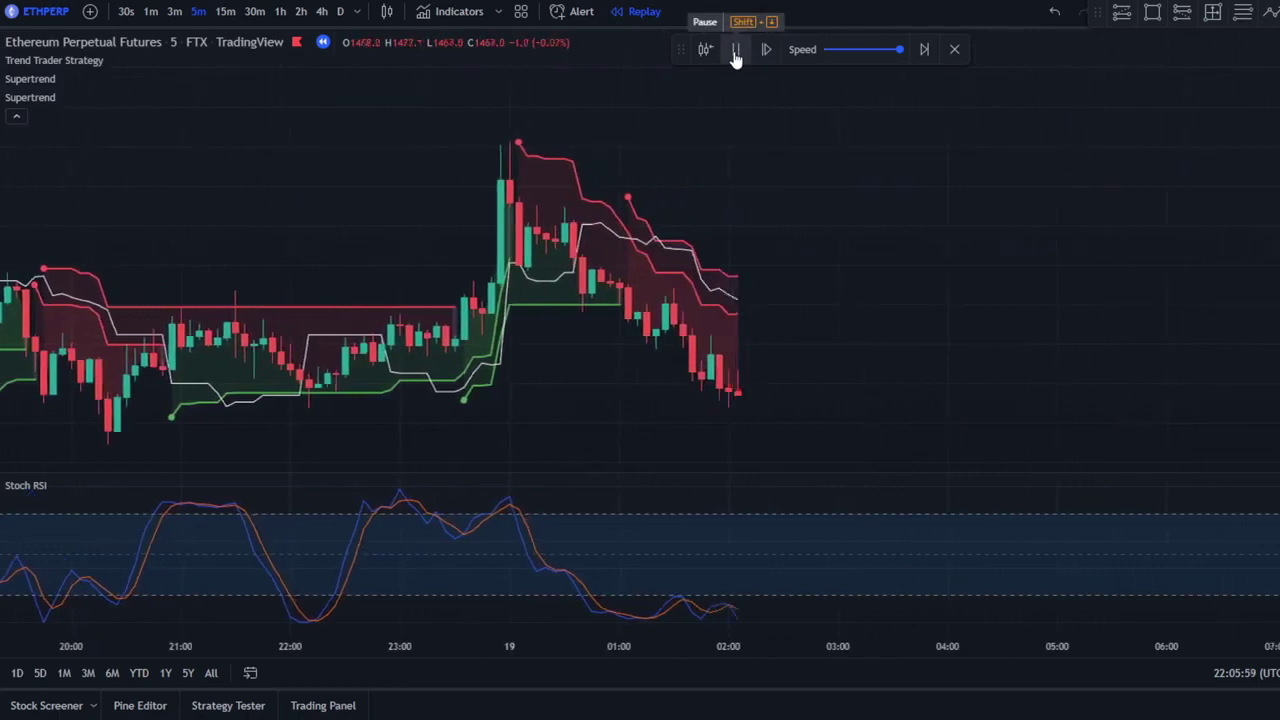
{"action": "left_click", "coordinate": [735, 55]}
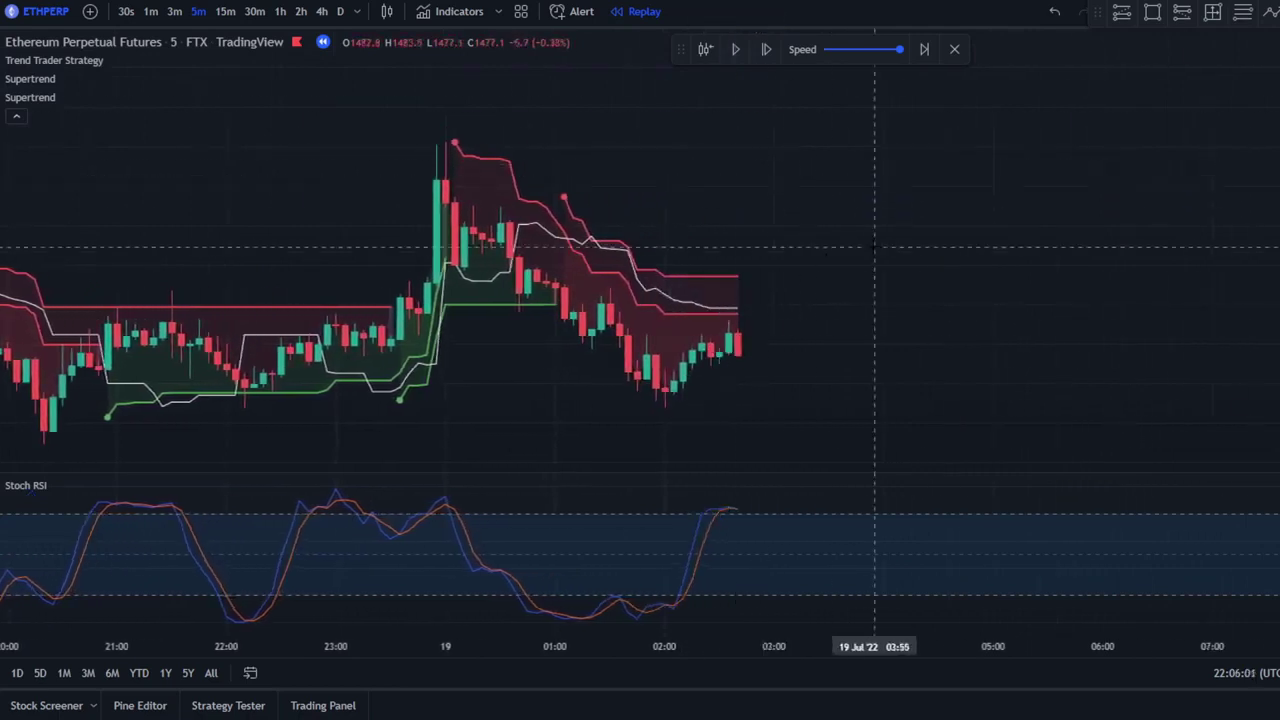
- Examine the latest Stochastic RSI lines in a maximized pane and restore the chart layout
{"action": "left_click_drag", "start_coordinate": [891, 286], "coordinate": [975, 280]}
{"action": "scroll", "coordinate": [975, 280], "scroll_direction": "up", "scroll_amount": 3}
{"action": "left_click_drag", "start_coordinate": [676, 265], "coordinate": [859, 237]}
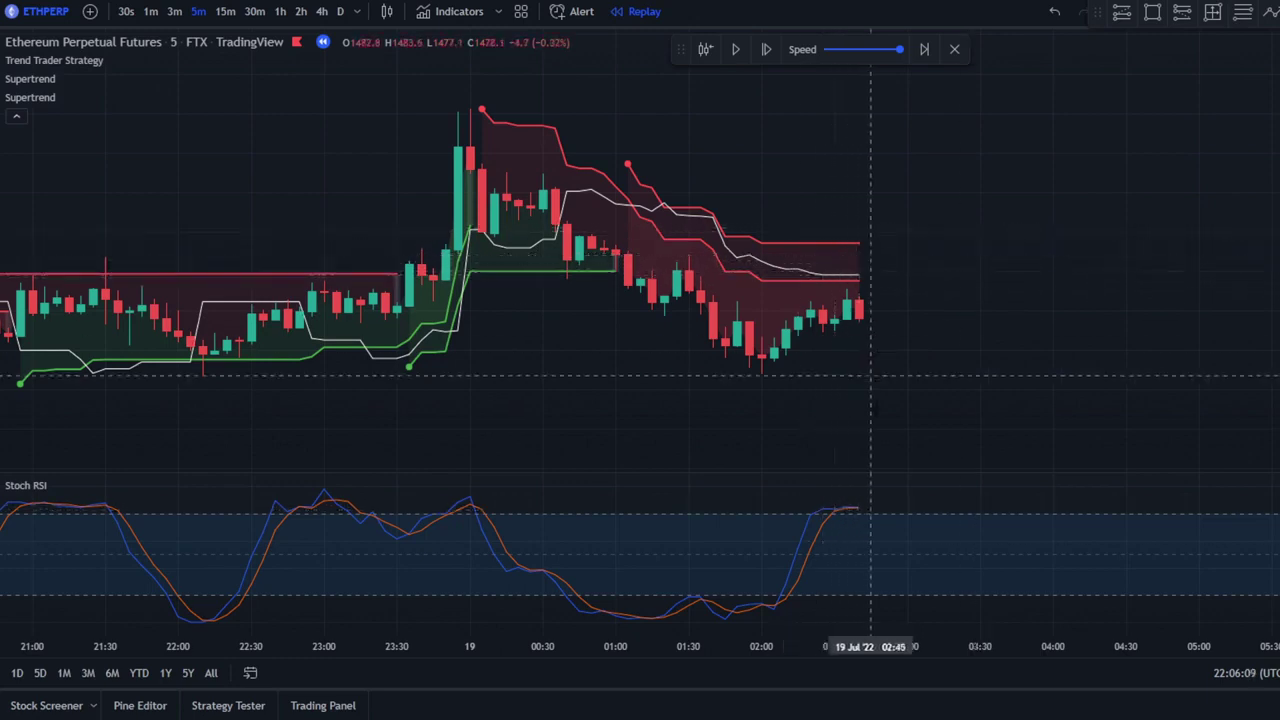
{"action": "double_click", "coordinate": [857, 514]}
{"action": "key", "text": "Escape"}
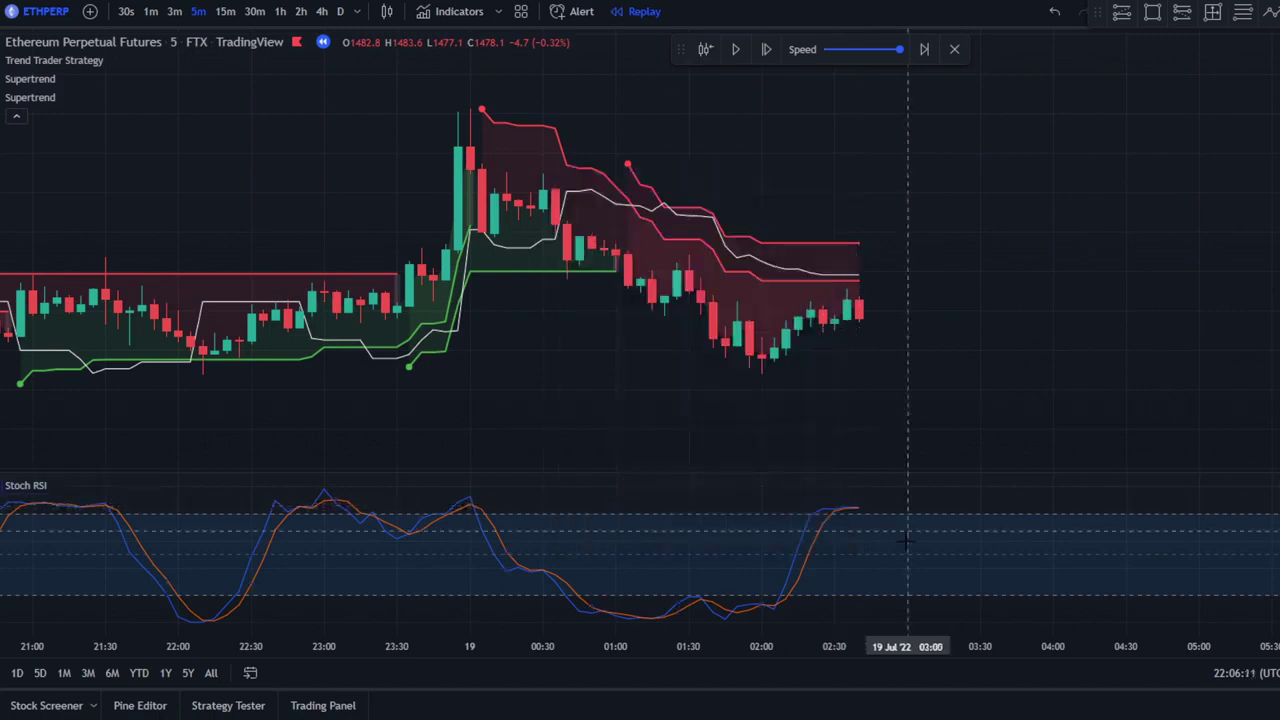
{"action": "double_click", "coordinate": [906, 538]}
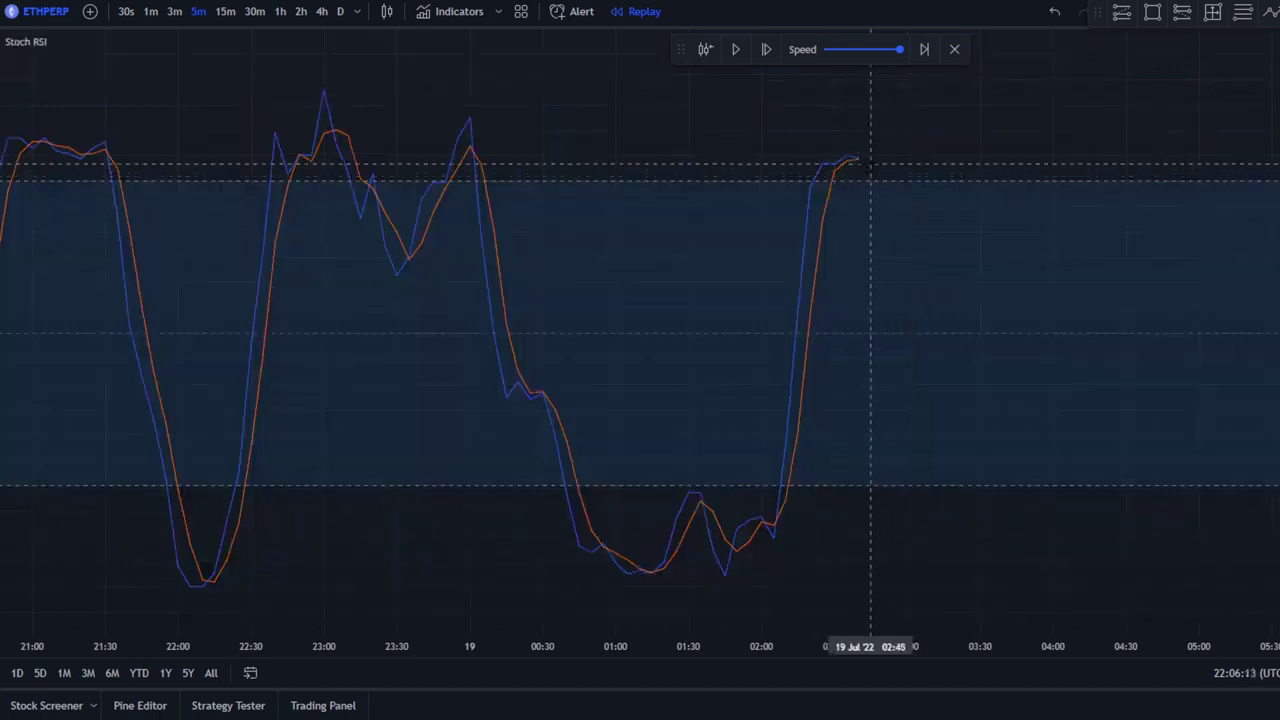
{"action": "double_click", "coordinate": [893, 163]}
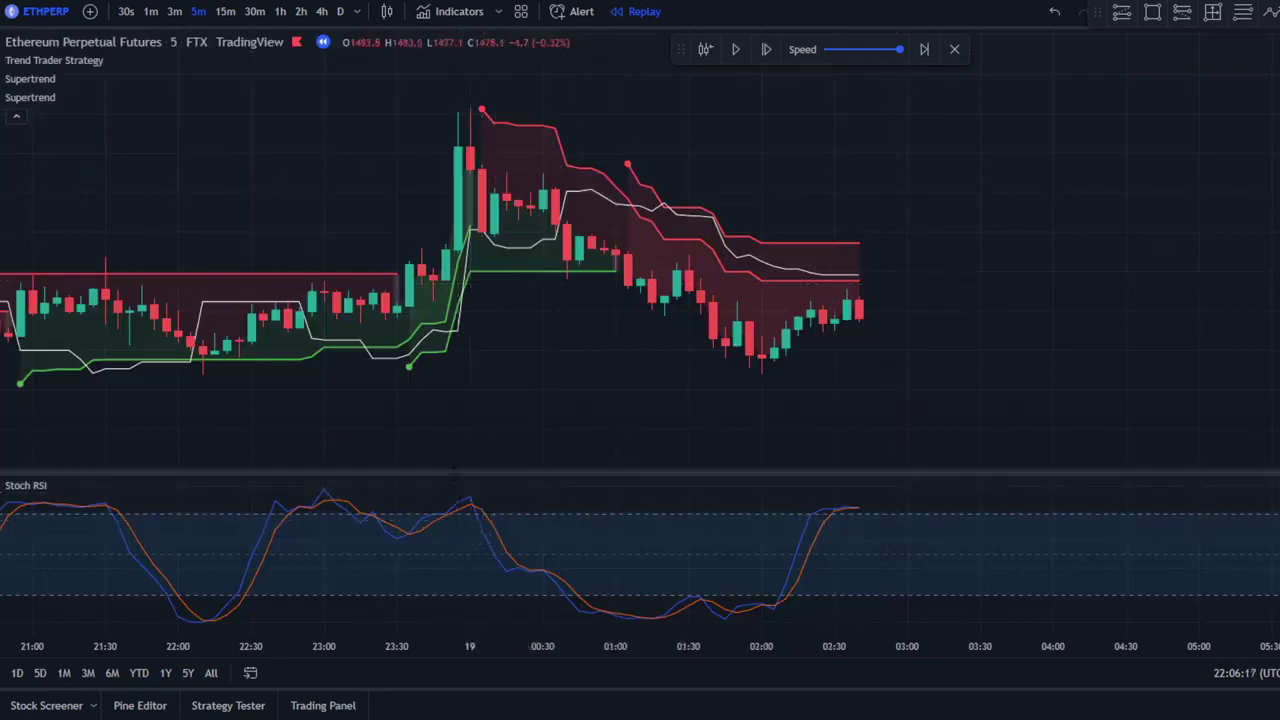
{"action": "scroll", "coordinate": [373, 519], "scroll_direction": "up", "scroll_amount": 1}
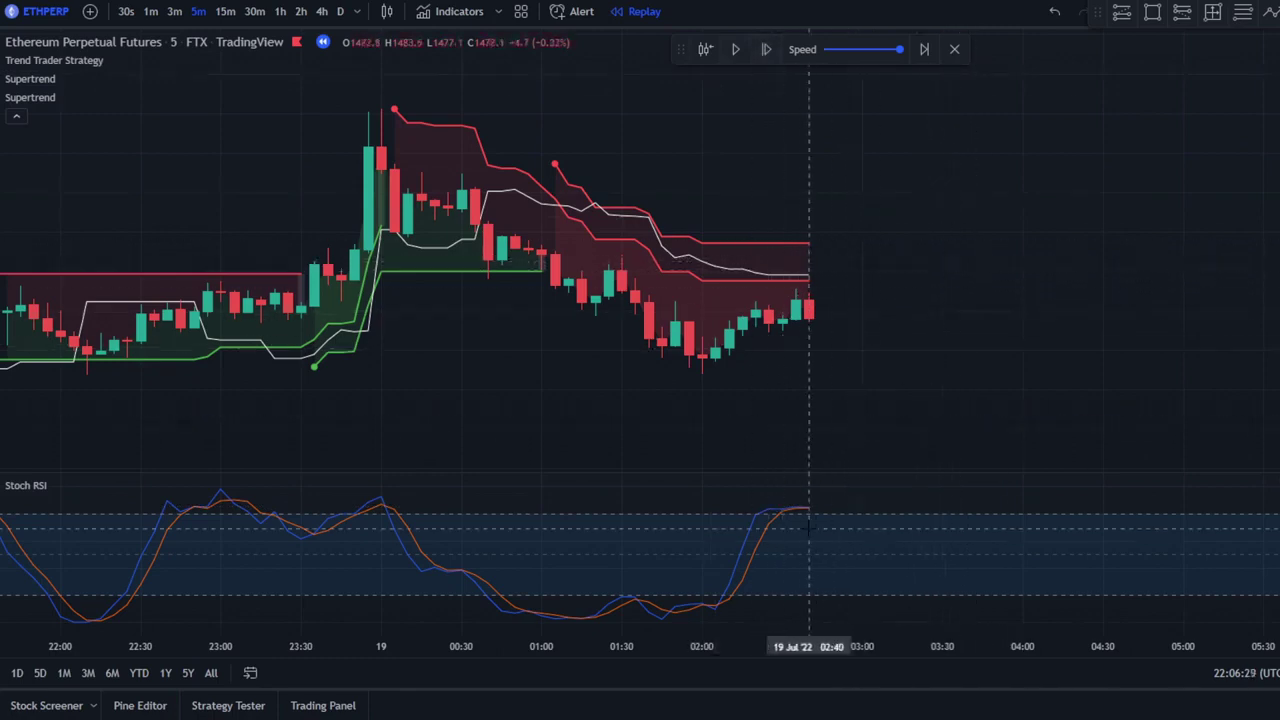
- Advance the replay to 02:50 and draw a short position there, with its stop at the upper Supertrend line and about a 1.5 risk/reward ratio
{"action": "left_click", "coordinate": [759, 62]}
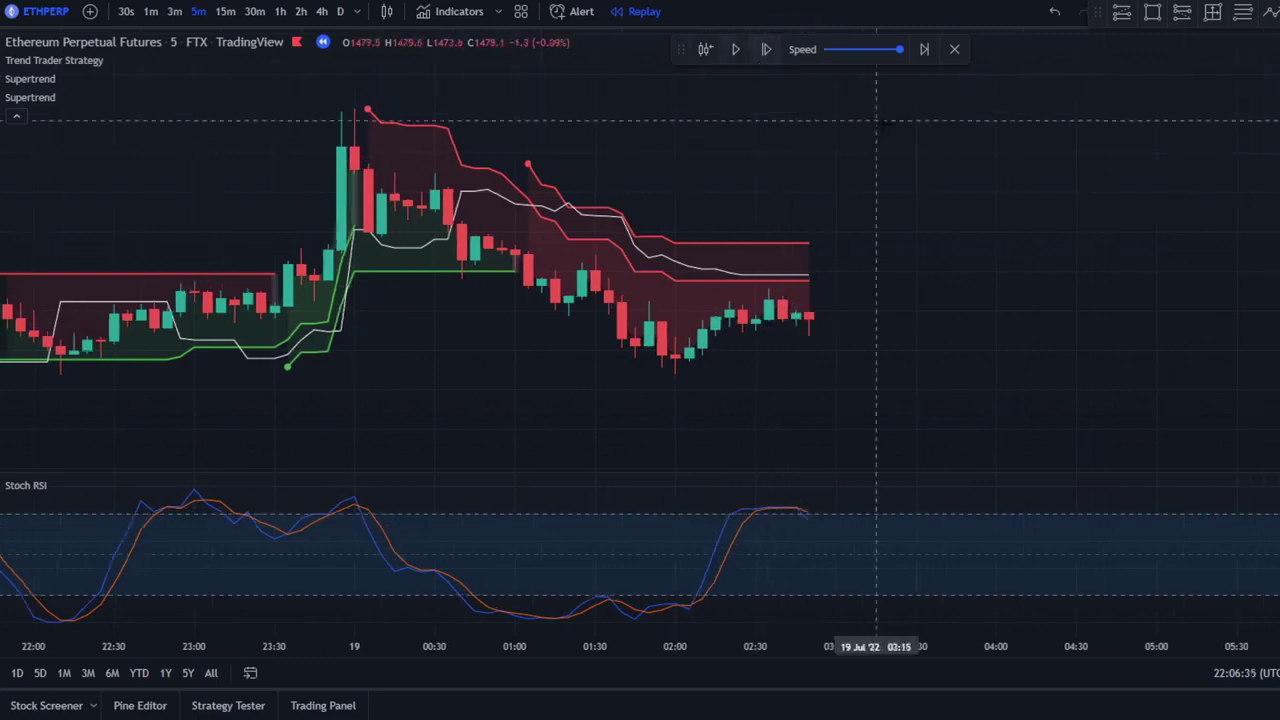
{"action": "left_click_drag", "start_coordinate": [889, 123], "coordinate": [820, 112]}
{"action": "left_click", "coordinate": [1182, 12]}
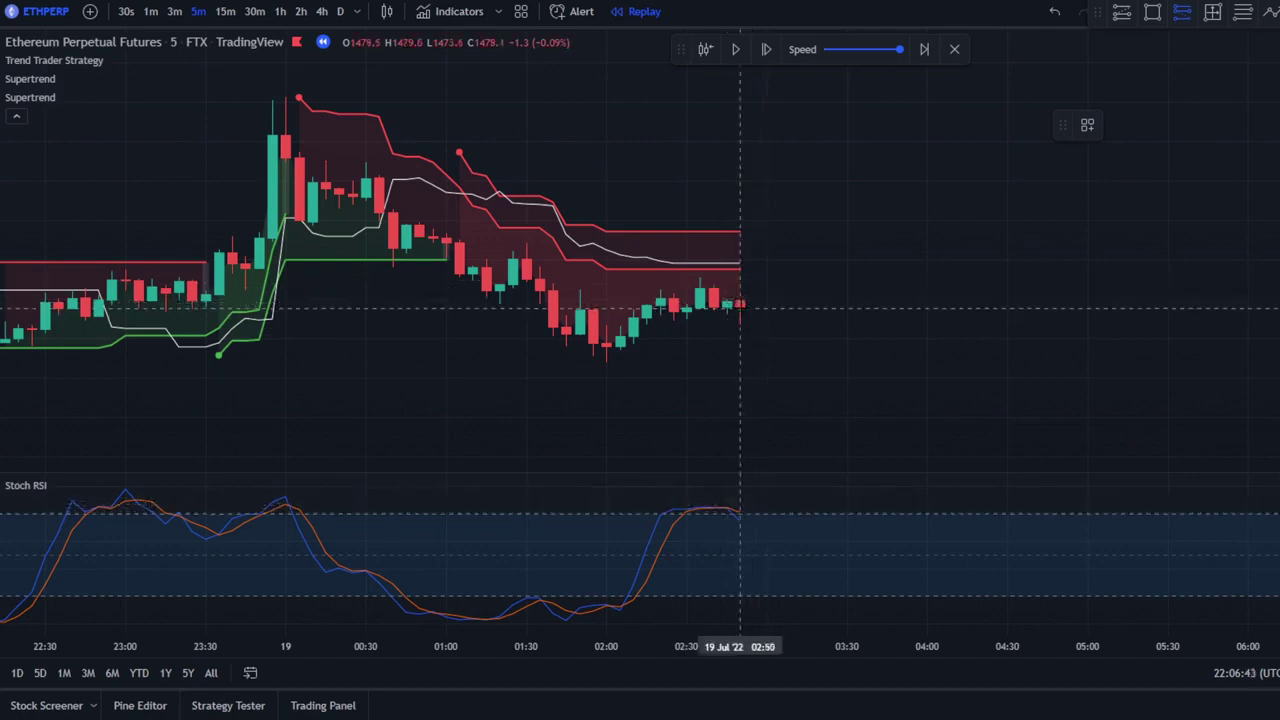
{"action": "left_click", "coordinate": [740, 307]}
{"action": "left_click_drag", "start_coordinate": [760, 264], "coordinate": [695, 203]}
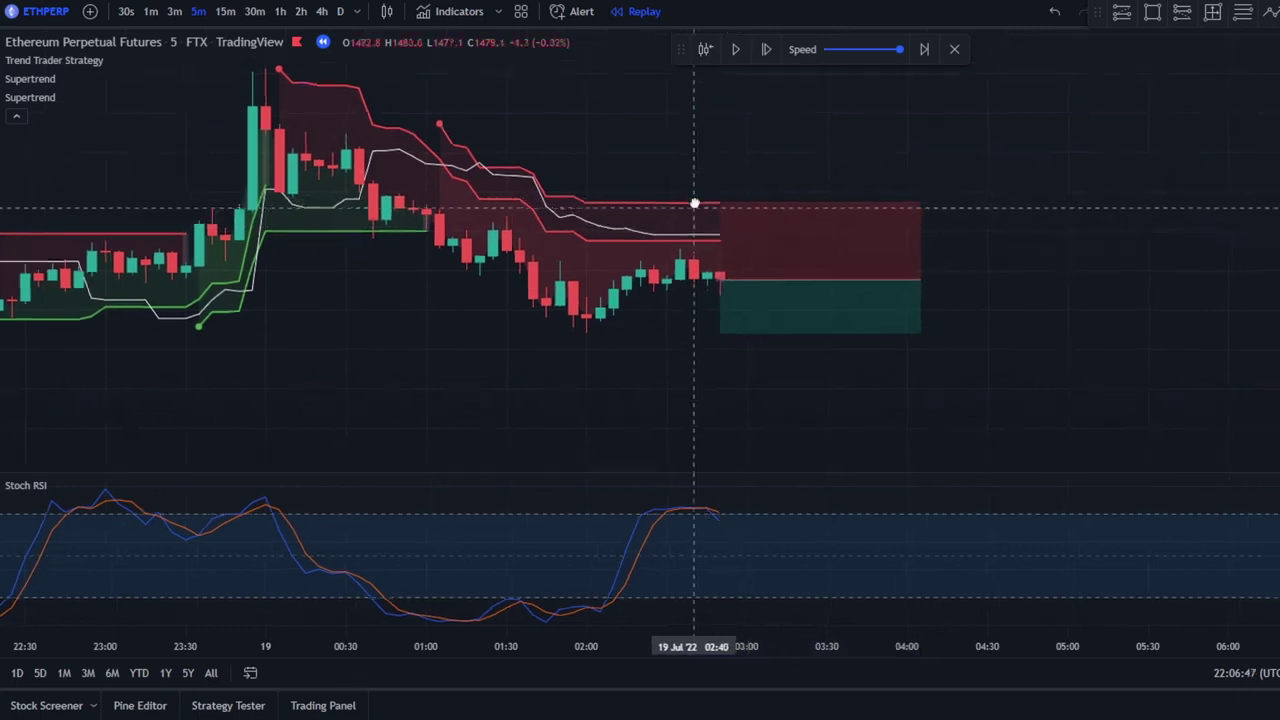
{"action": "left_click_drag", "start_coordinate": [720, 326], "coordinate": [720, 388]}
- Play the replay forward to about 06:40 and extend the short position's end to about 06:15
{"action": "left_click", "coordinate": [740, 58]}
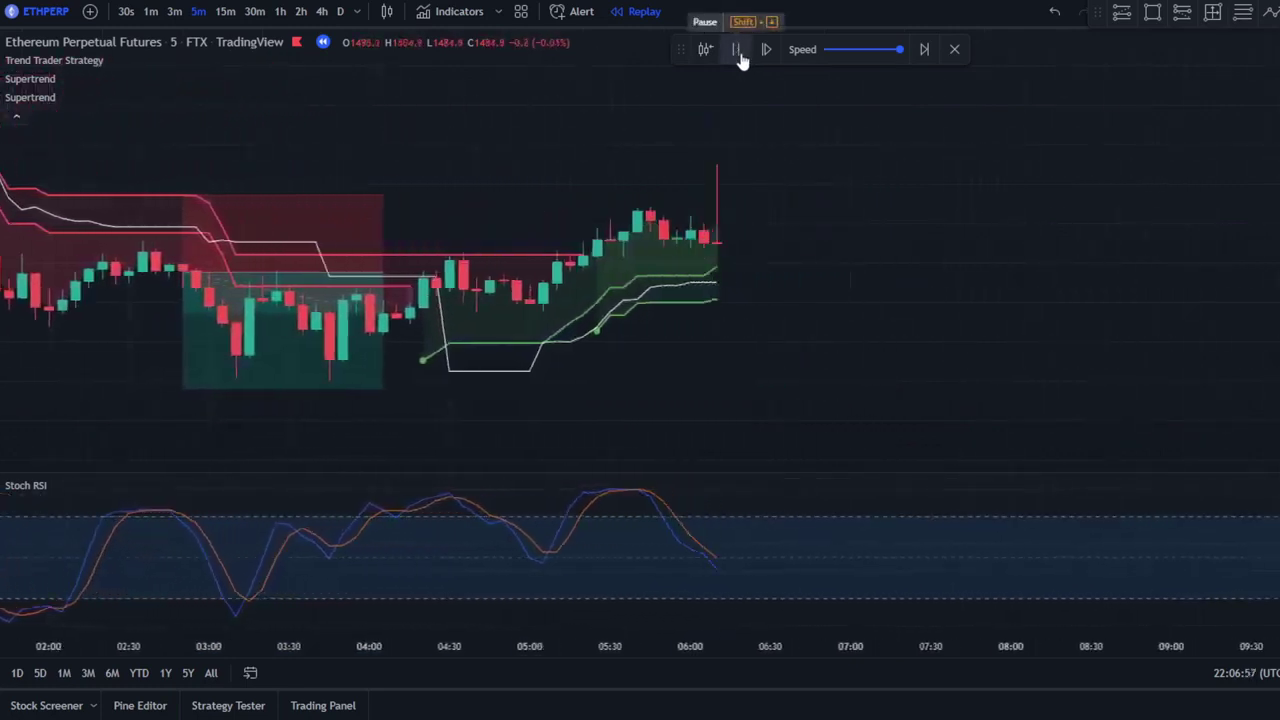
{"action": "left_click", "coordinate": [740, 58]}
{"action": "scroll", "coordinate": [775, 308], "scroll_direction": "down", "scroll_amount": 2}
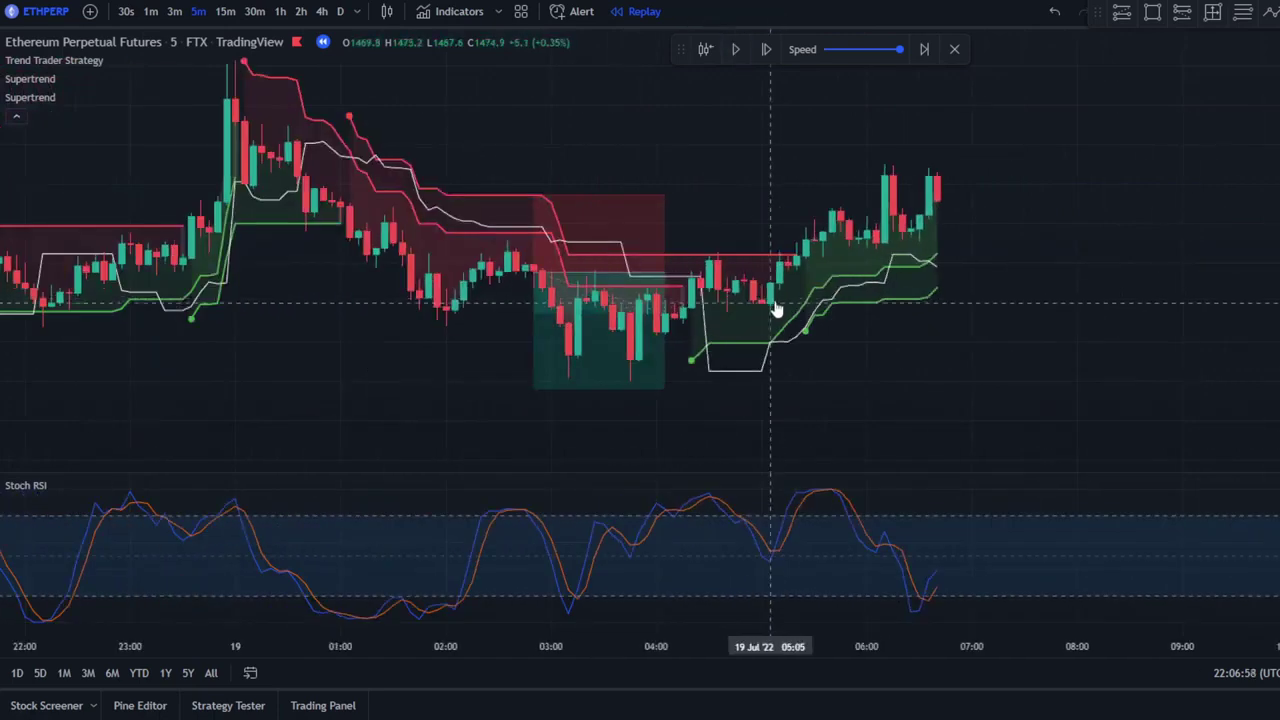
{"action": "left_click", "coordinate": [668, 277]}
{"action": "left_click_drag", "start_coordinate": [668, 277], "coordinate": [893, 284]}
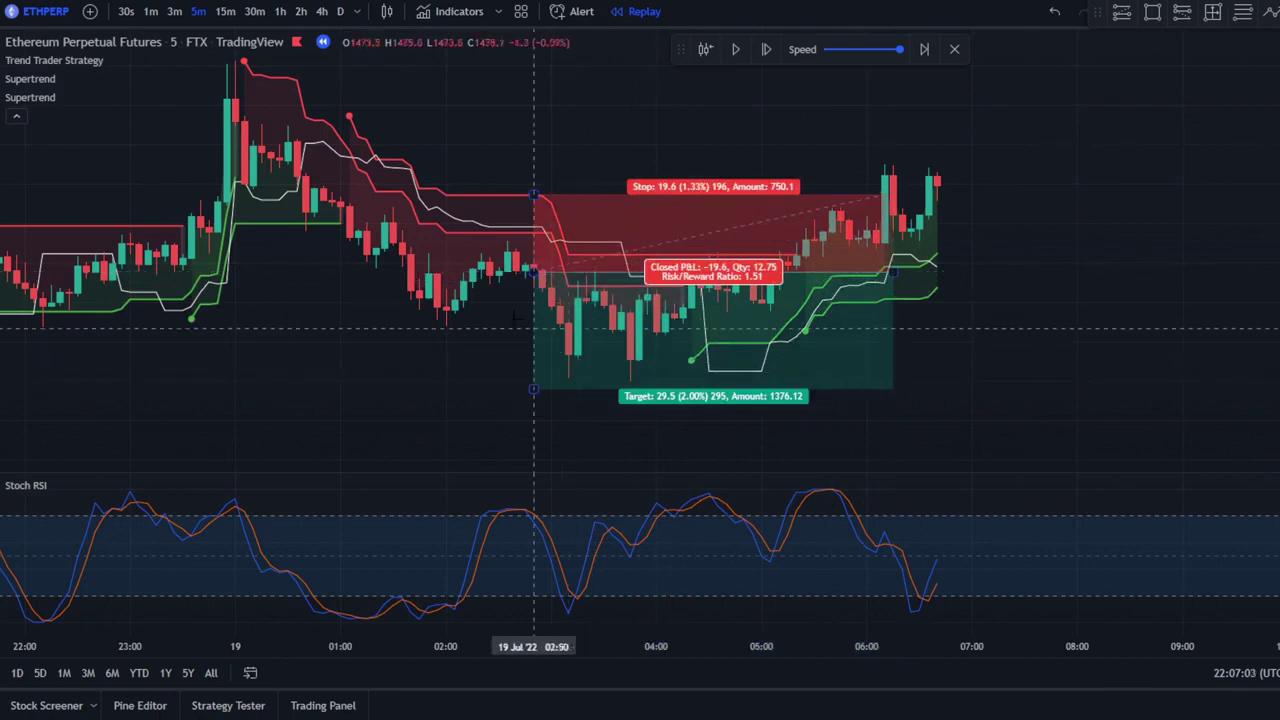
{"action": "left_click_drag", "start_coordinate": [551, 300], "coordinate": [697, 303]}
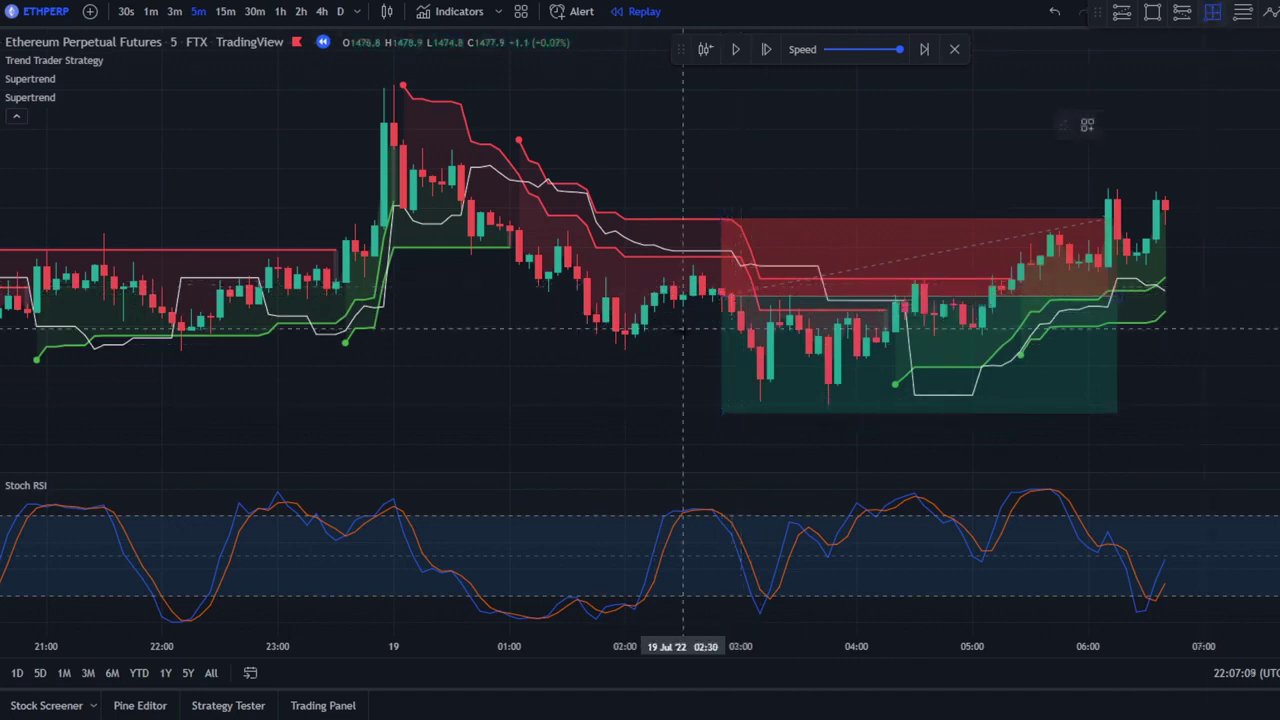
{"action": "left_click", "coordinate": [712, 296]}
{"action": "key", "text": "Escape"}
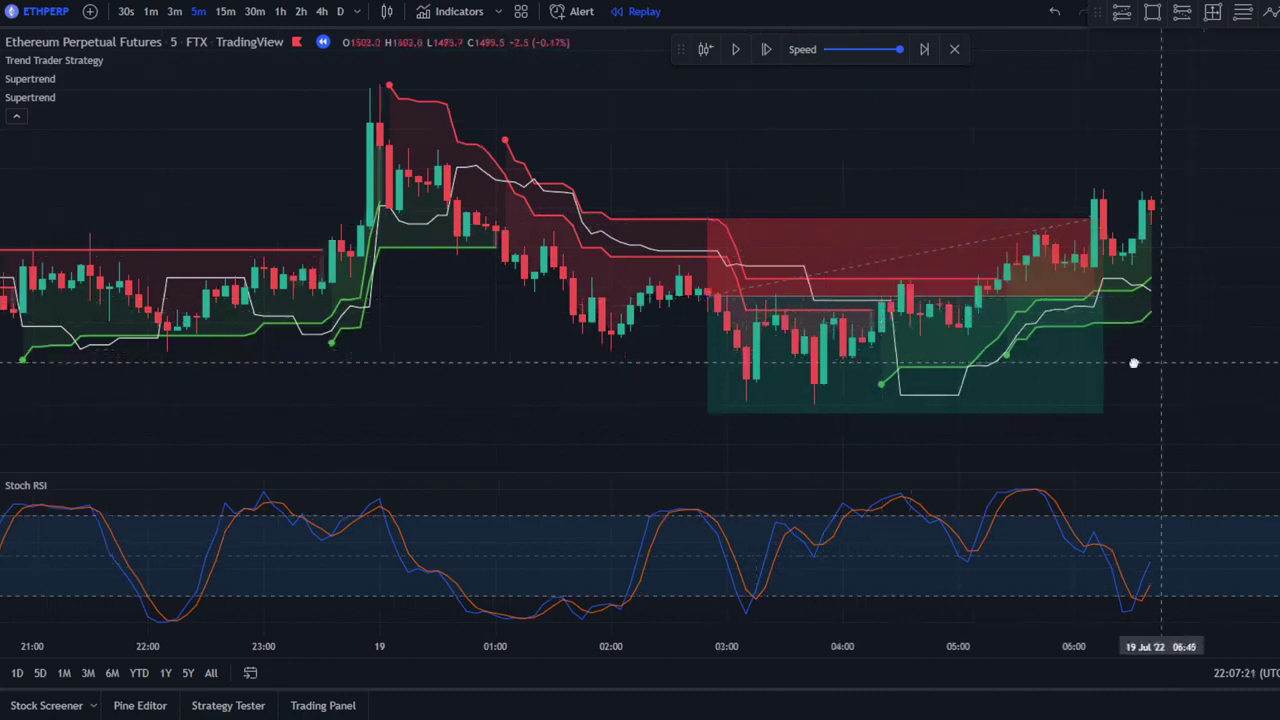
- Set the replay back to the candle at about 06:15 on 19 July
{"action": "left_click_drag", "start_coordinate": [1134, 363], "coordinate": [987, 393]}
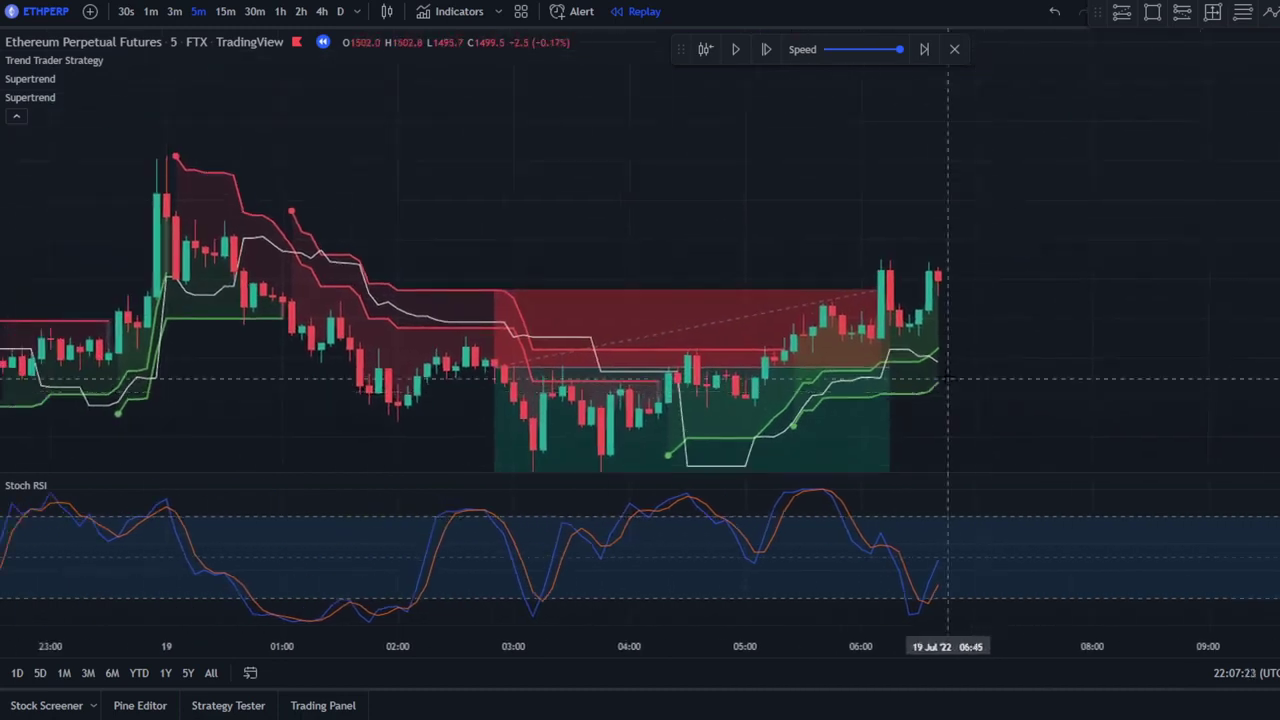
{"action": "scroll", "coordinate": [929, 375], "scroll_direction": "up", "scroll_amount": 2}
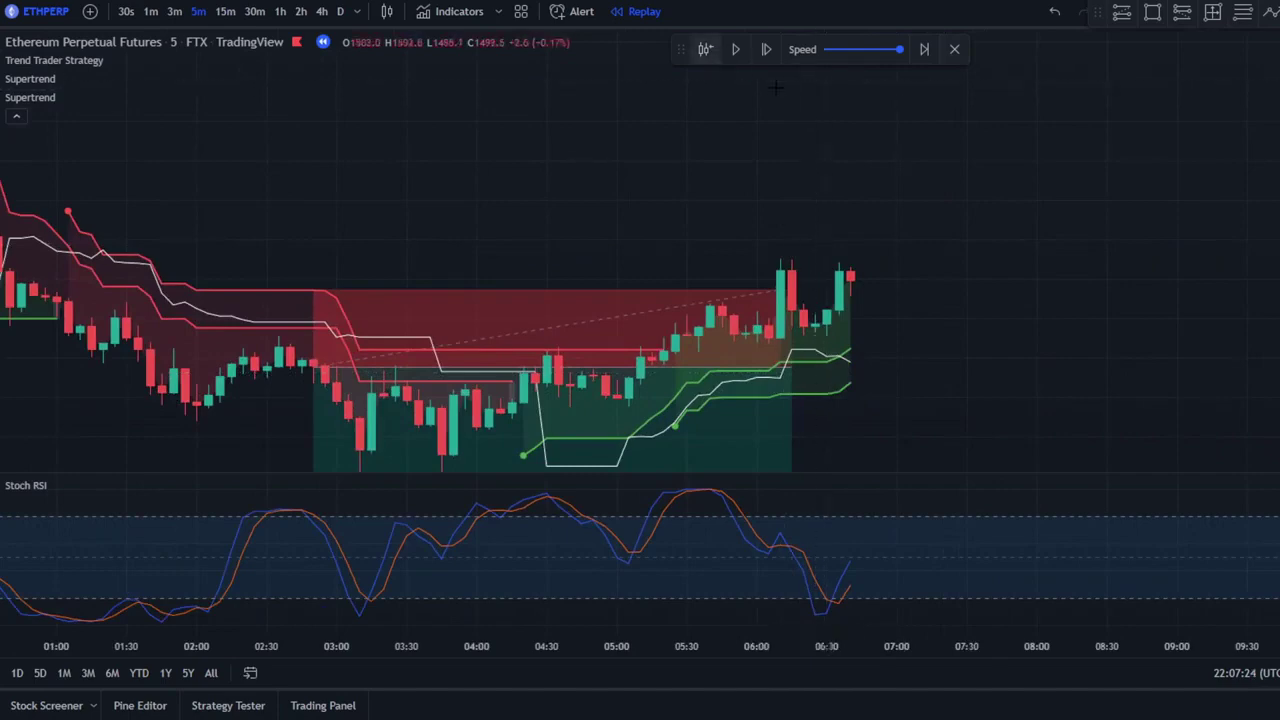
{"action": "left_click", "coordinate": [808, 214]}
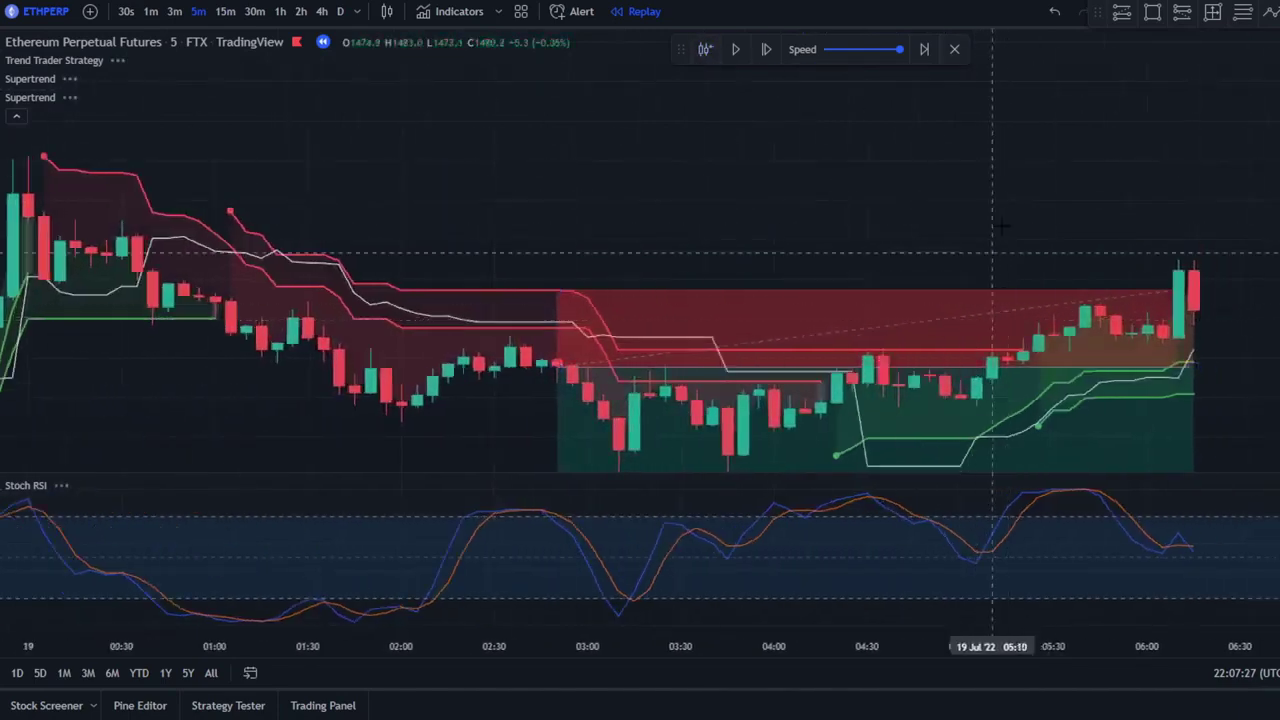
- Advance the replay candle by candle to 06:35 on 19 July
{"action": "left_click_drag", "start_coordinate": [988, 310], "coordinate": [674, 190]}
{"action": "scroll", "coordinate": [970, 302], "scroll_direction": "up", "scroll_amount": 3}
{"action": "left_click_drag", "start_coordinate": [969, 302], "coordinate": [885, 322]}
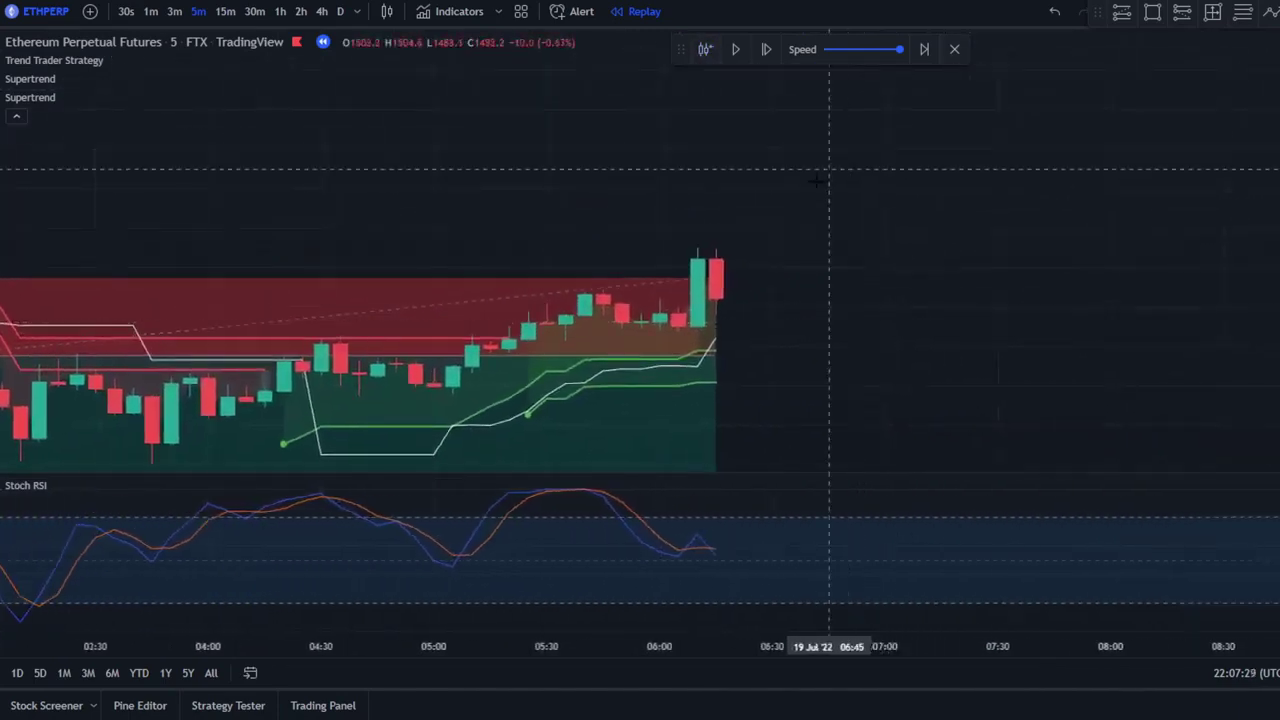
{"action": "left_click", "coordinate": [767, 50]}
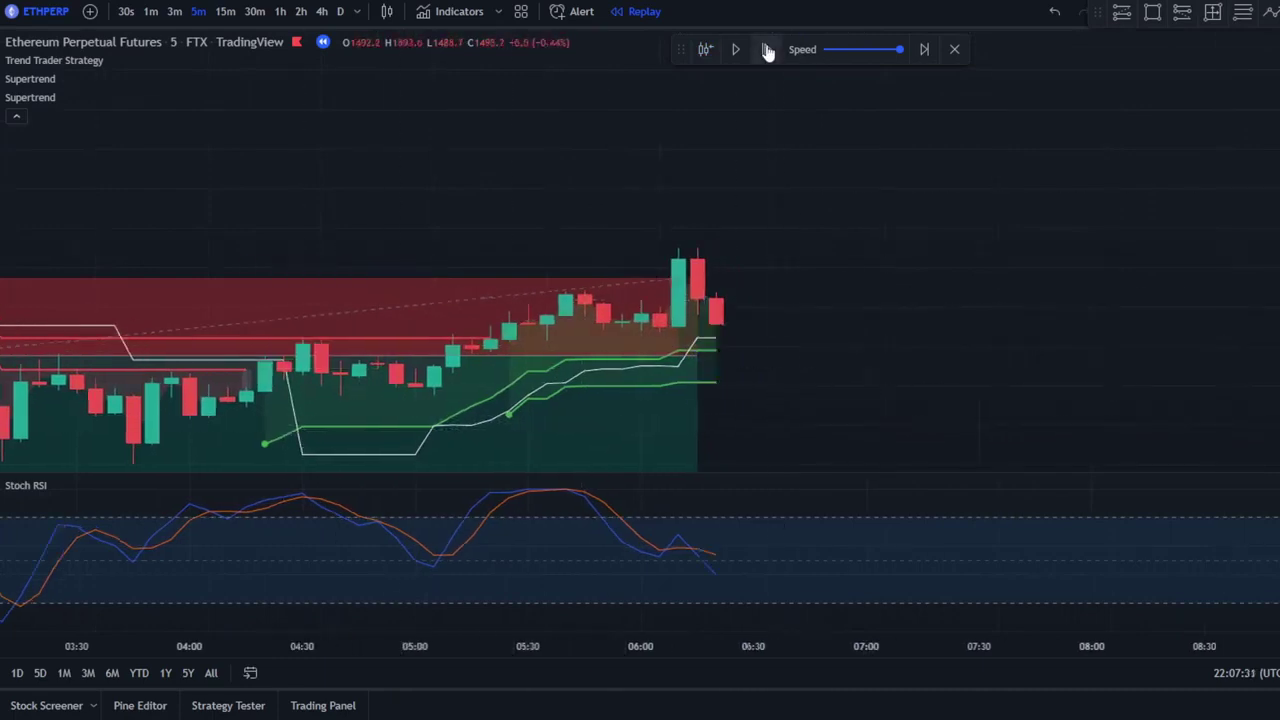
{"action": "left_click", "coordinate": [767, 50]}
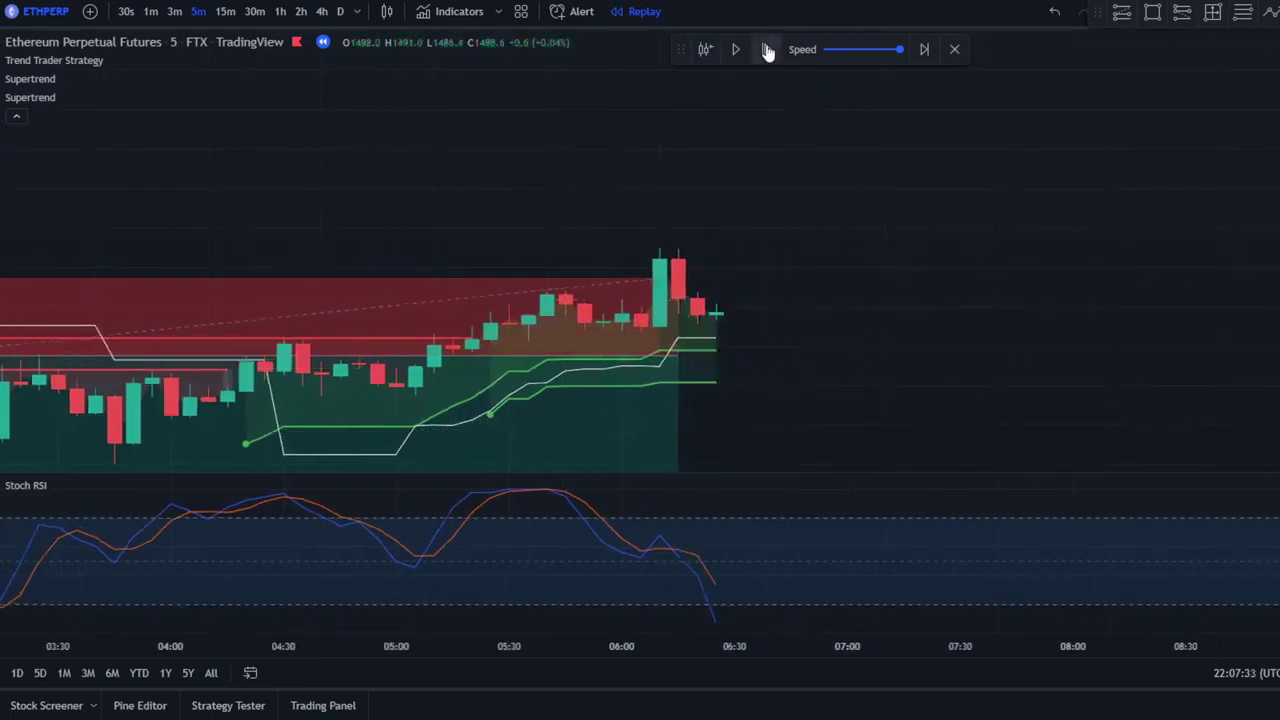
{"action": "left_click", "coordinate": [767, 50]}
{"action": "left_click", "coordinate": [767, 50]}
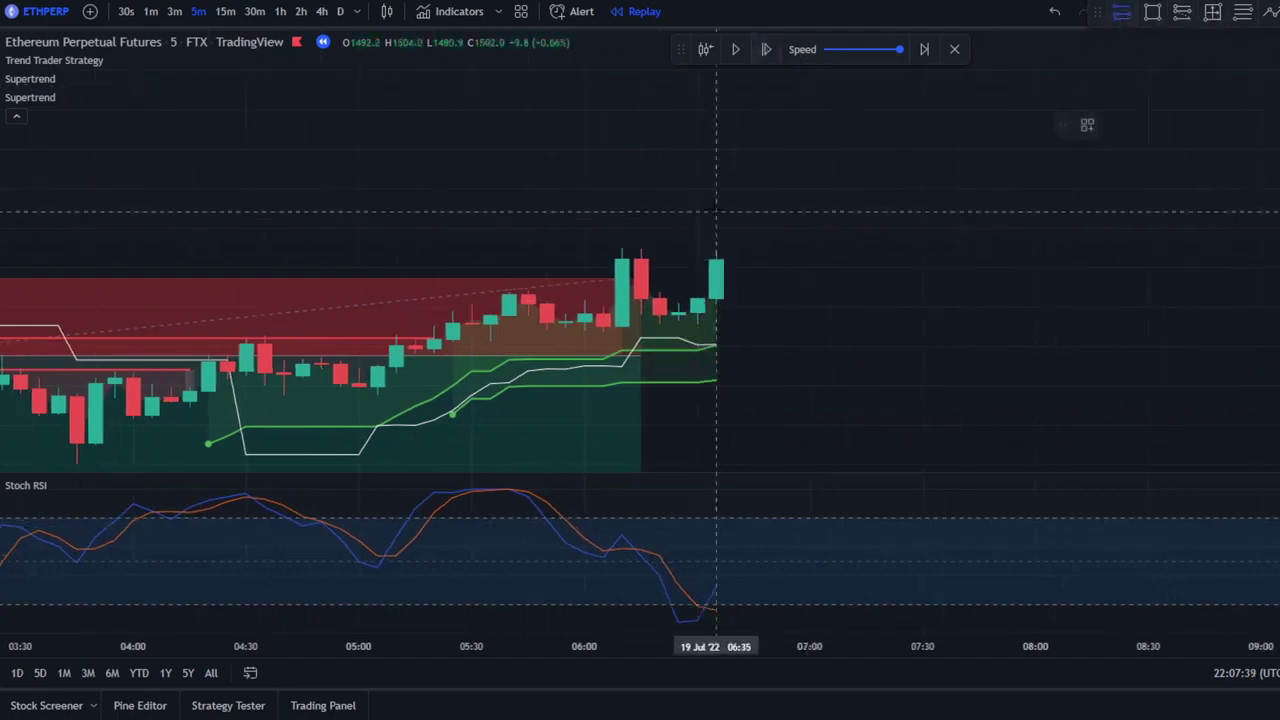
- Draw a long position at the 06:35 candle's close, with its stop at the lower Supertrend line and a 1.5 risk/reward ratio
{"action": "left_click", "coordinate": [716, 259]}
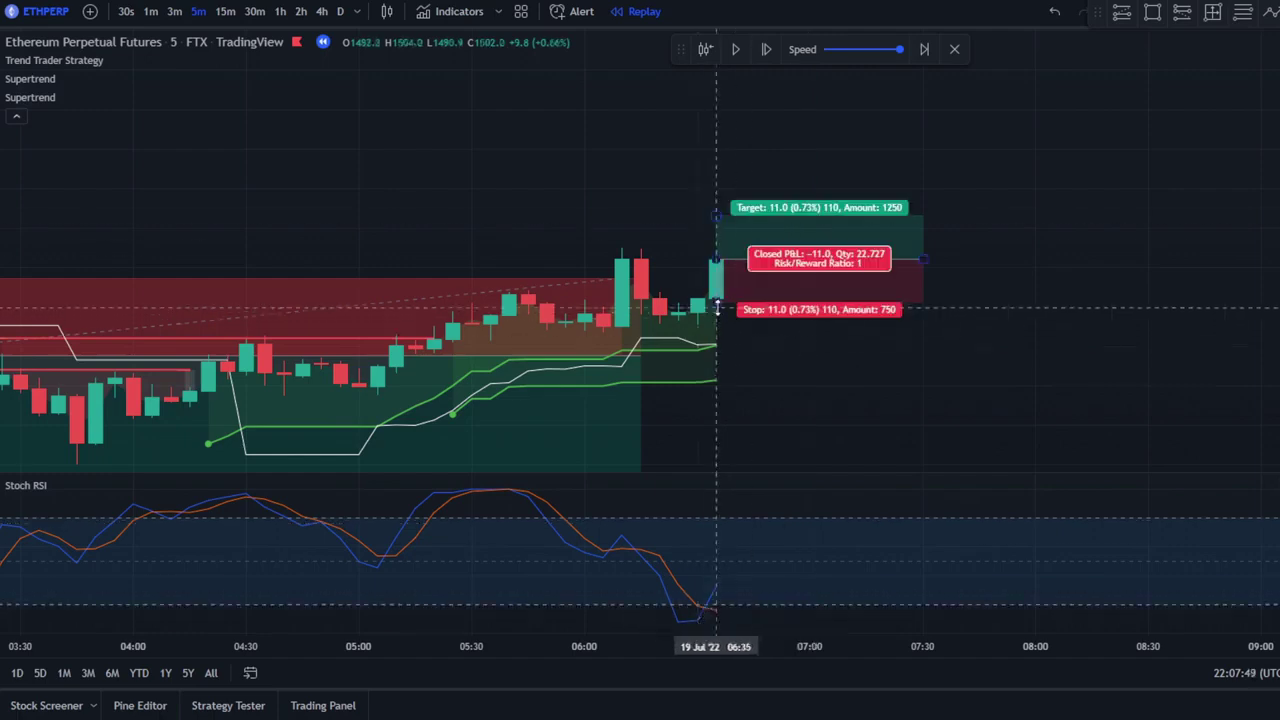
{"action": "left_click_drag", "start_coordinate": [736, 301], "coordinate": [736, 383]}
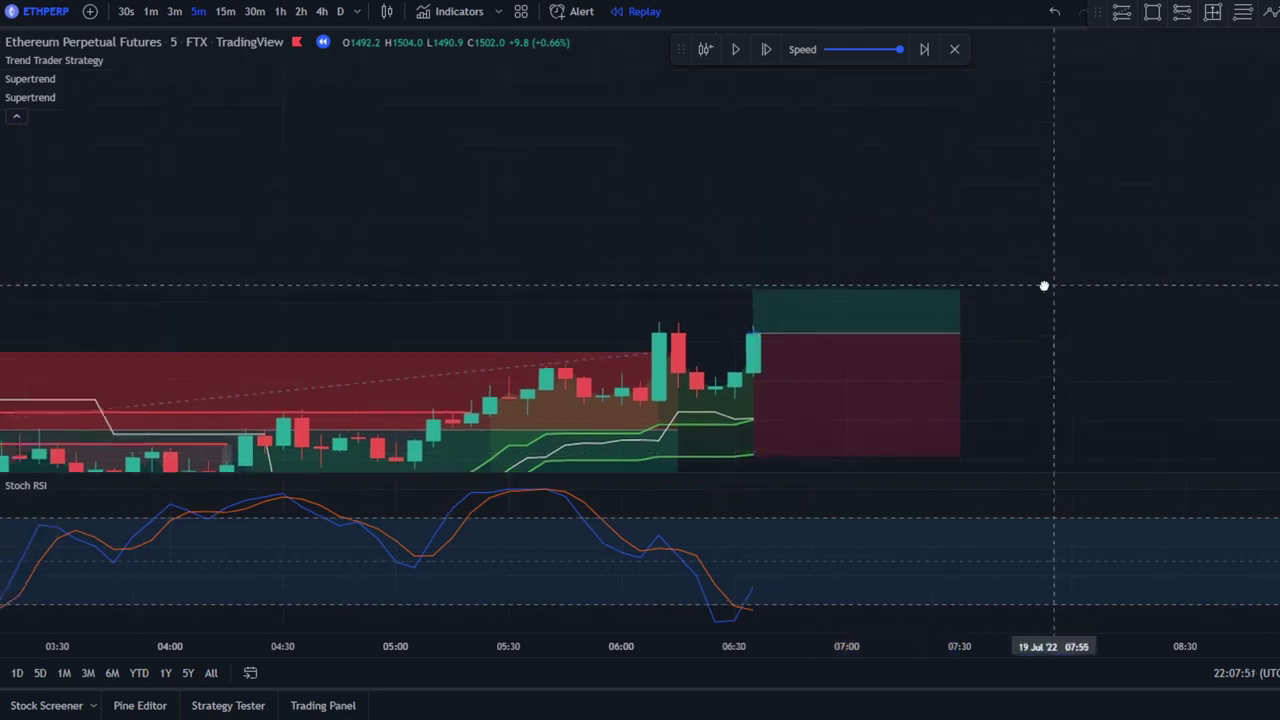
{"action": "left_click_drag", "start_coordinate": [750, 286], "coordinate": [869, 149]}
{"action": "left_click", "coordinate": [1166, 223]}
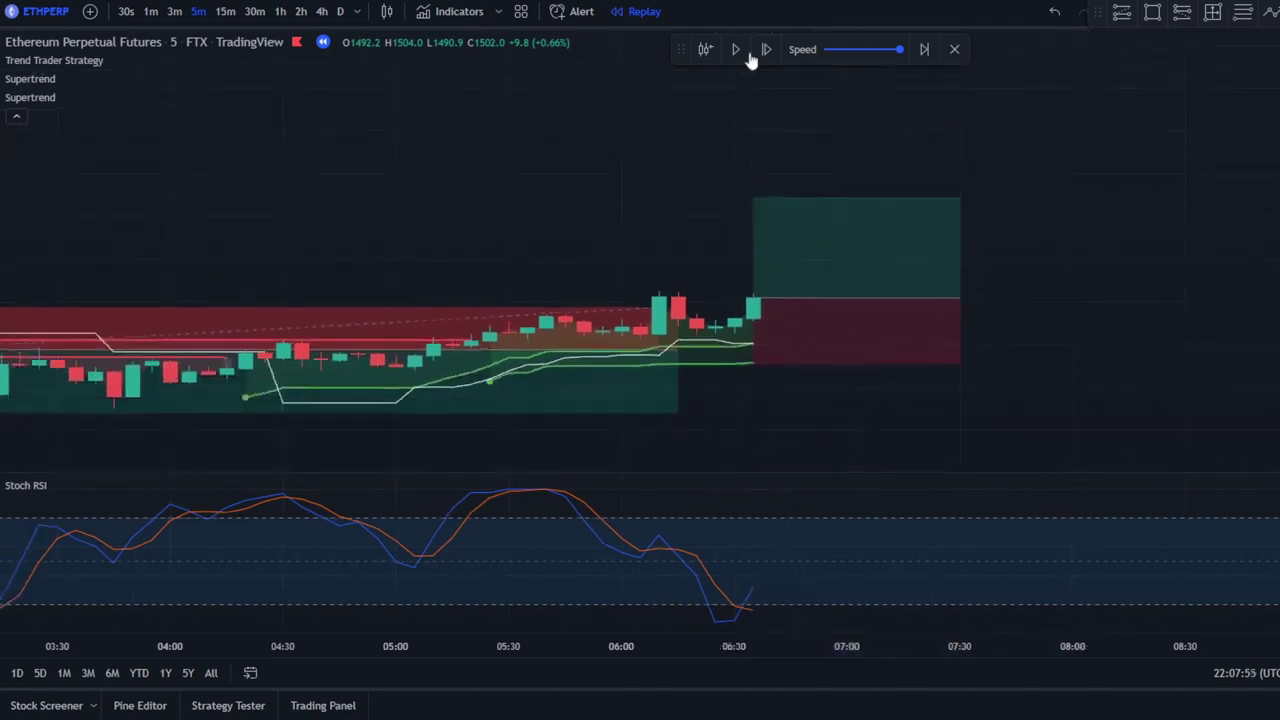
- Play the replay forward to about 07:35 and shorten the long position's end to about 07:15
{"action": "left_click", "coordinate": [736, 49]}
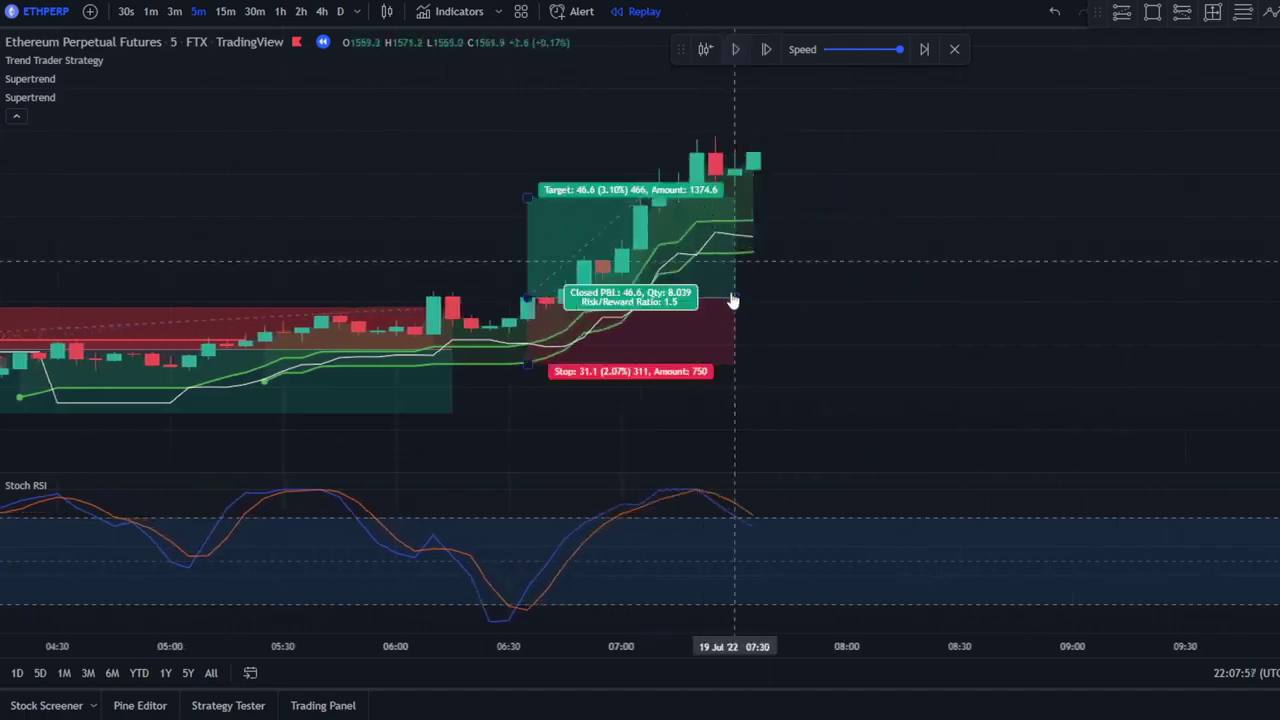
{"action": "left_click_drag", "start_coordinate": [735, 297], "coordinate": [678, 297]}
- Examine the marked short and long trades and the earlier 18 July price action against the Supertrend and Stochastic RSI lines
{"action": "left_click_drag", "start_coordinate": [828, 348], "coordinate": [1143, 323]}
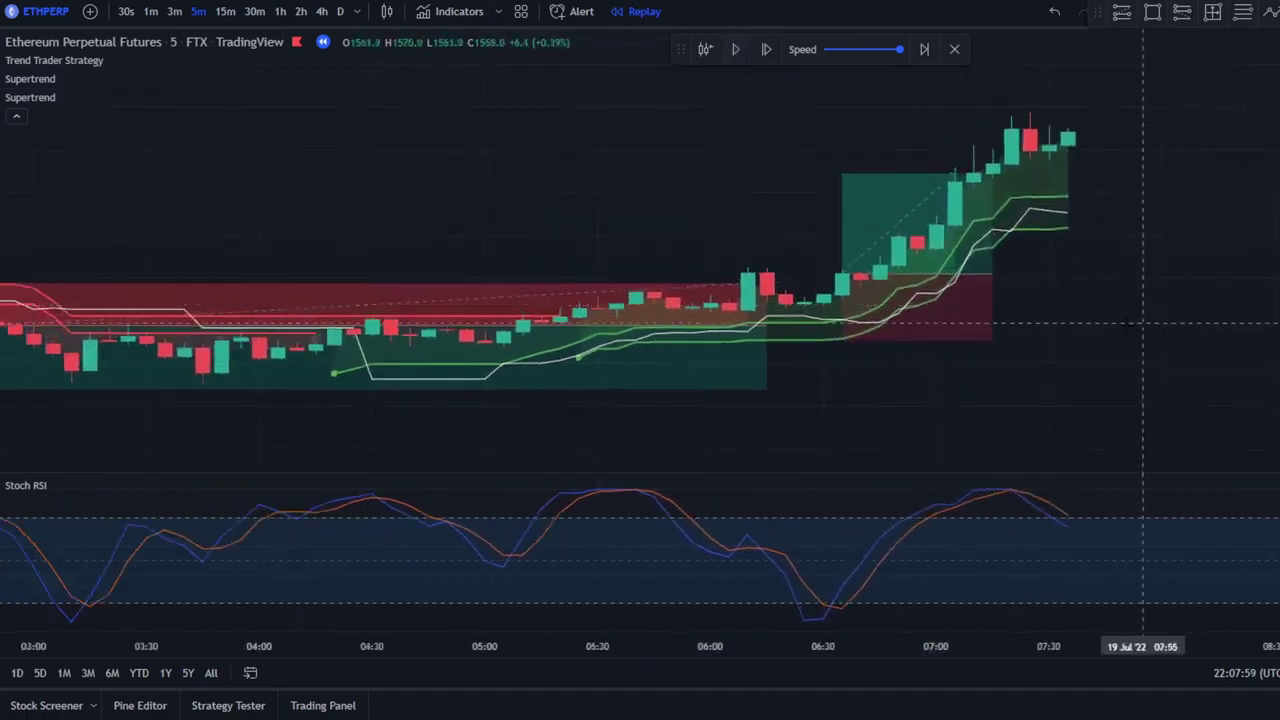
{"action": "scroll", "coordinate": [1120, 330], "scroll_direction": "down", "scroll_amount": 6}
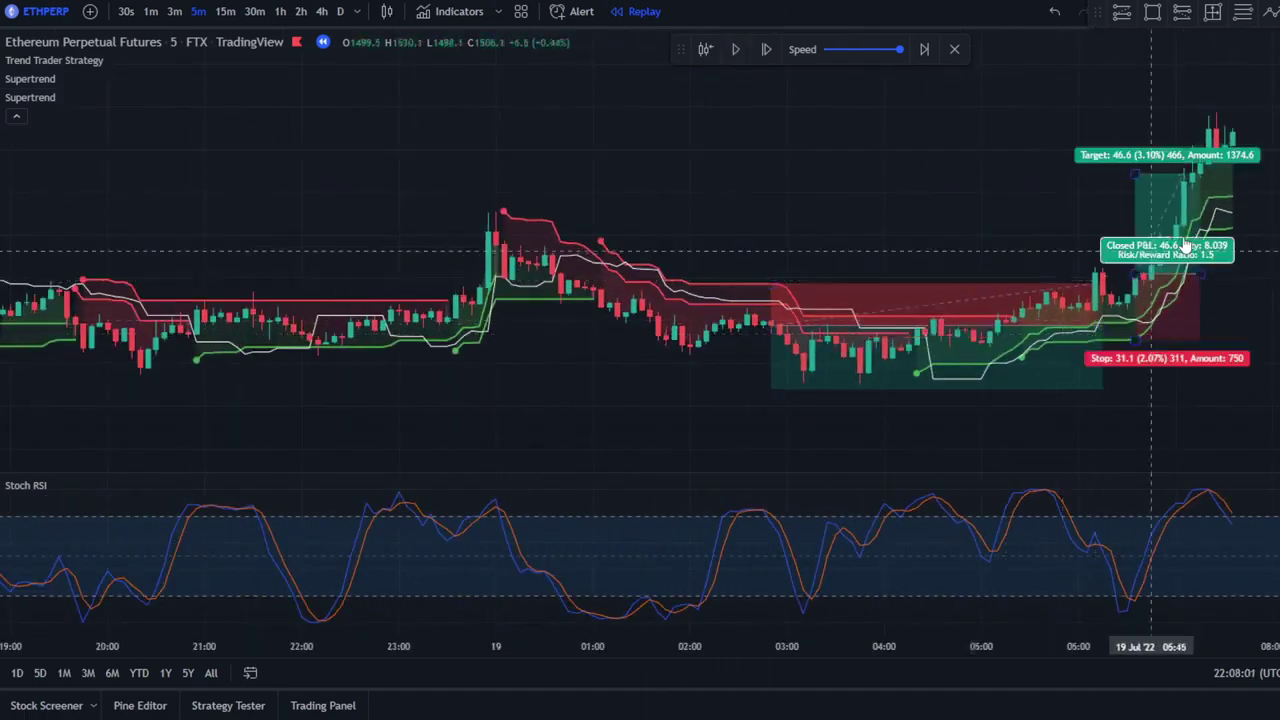
{"action": "left_click_drag", "start_coordinate": [1006, 209], "coordinate": [724, 208]}
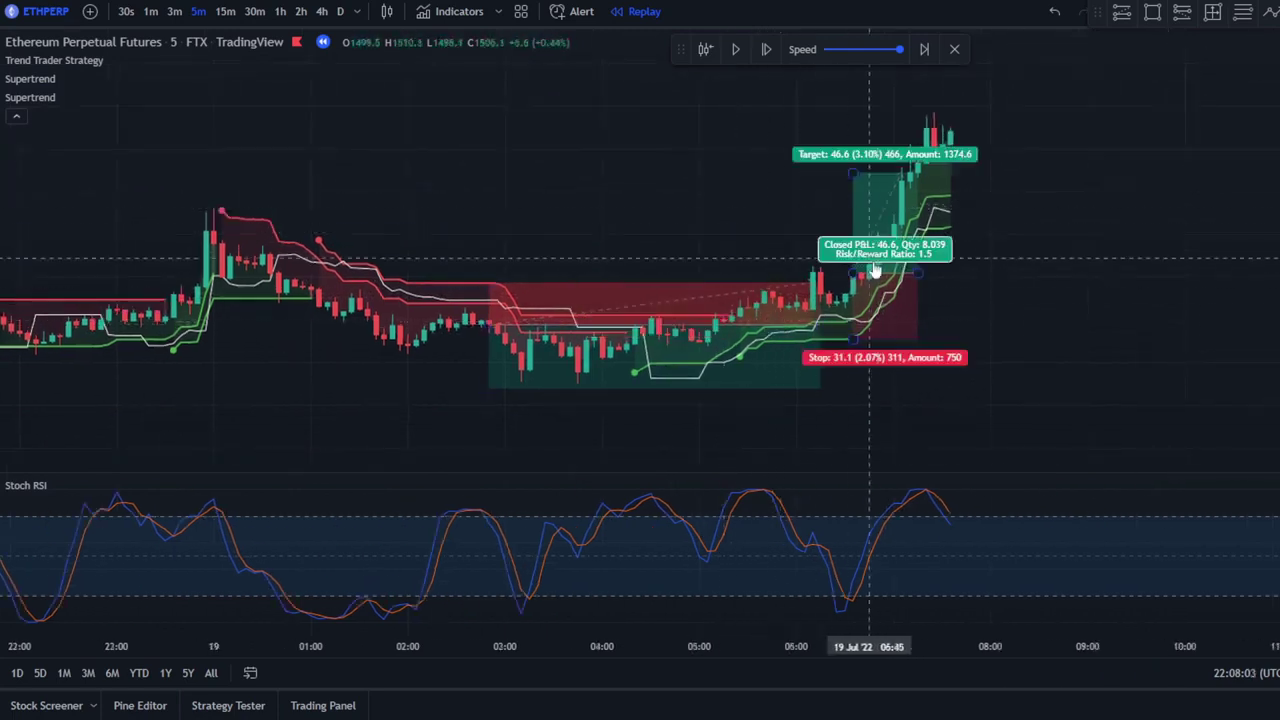
{"action": "left_click", "coordinate": [647, 283]}
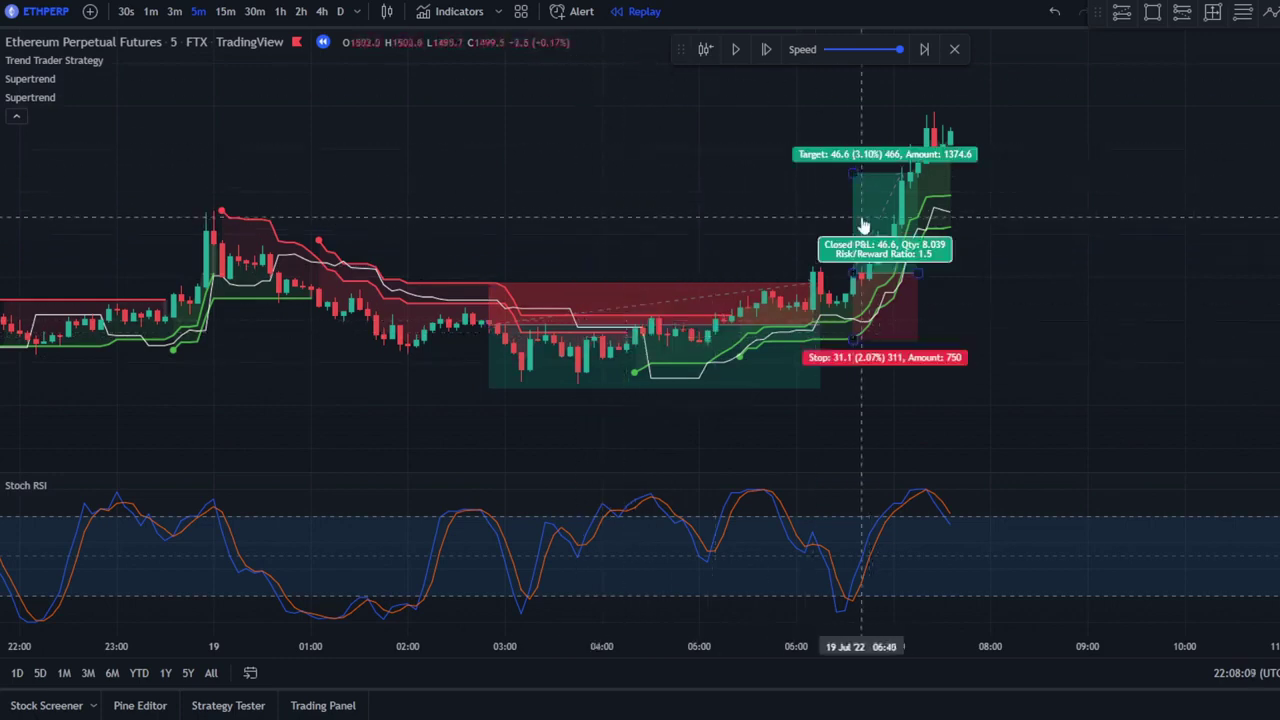
{"action": "left_click_drag", "start_coordinate": [1050, 198], "coordinate": [882, 304]}
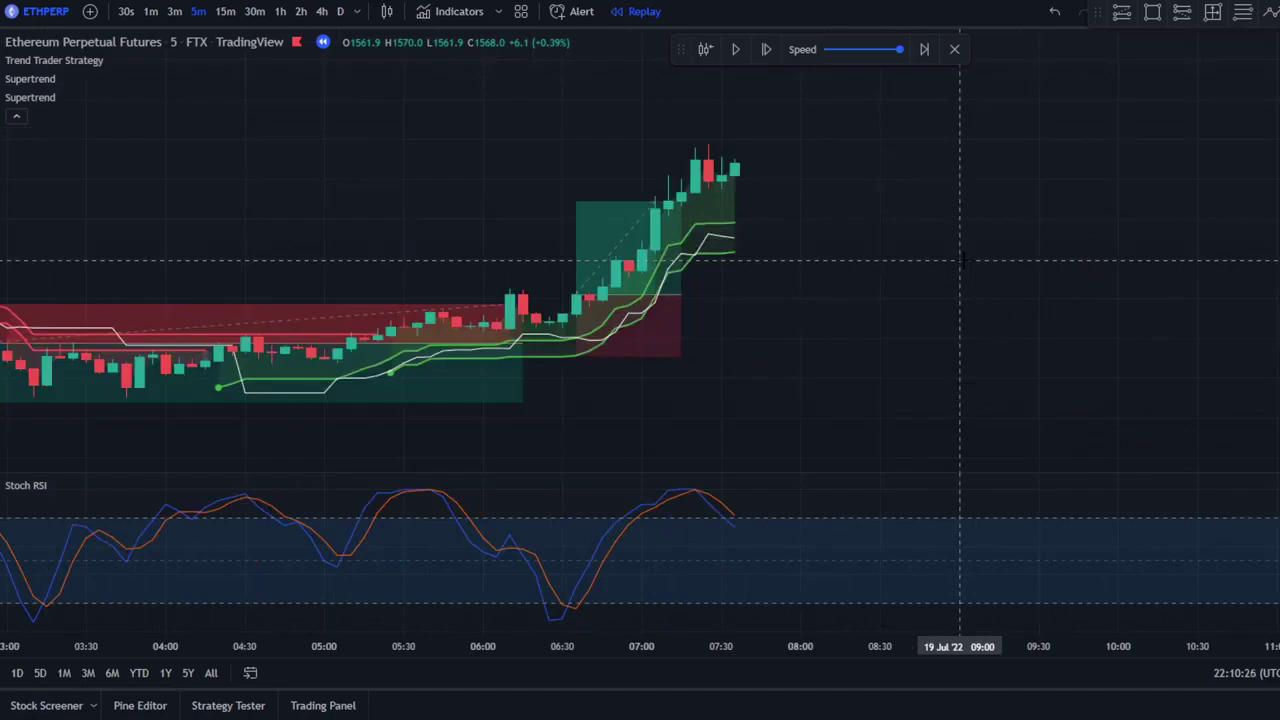
{"action": "scroll", "coordinate": [960, 260], "scroll_direction": "down", "scroll_amount": 5}
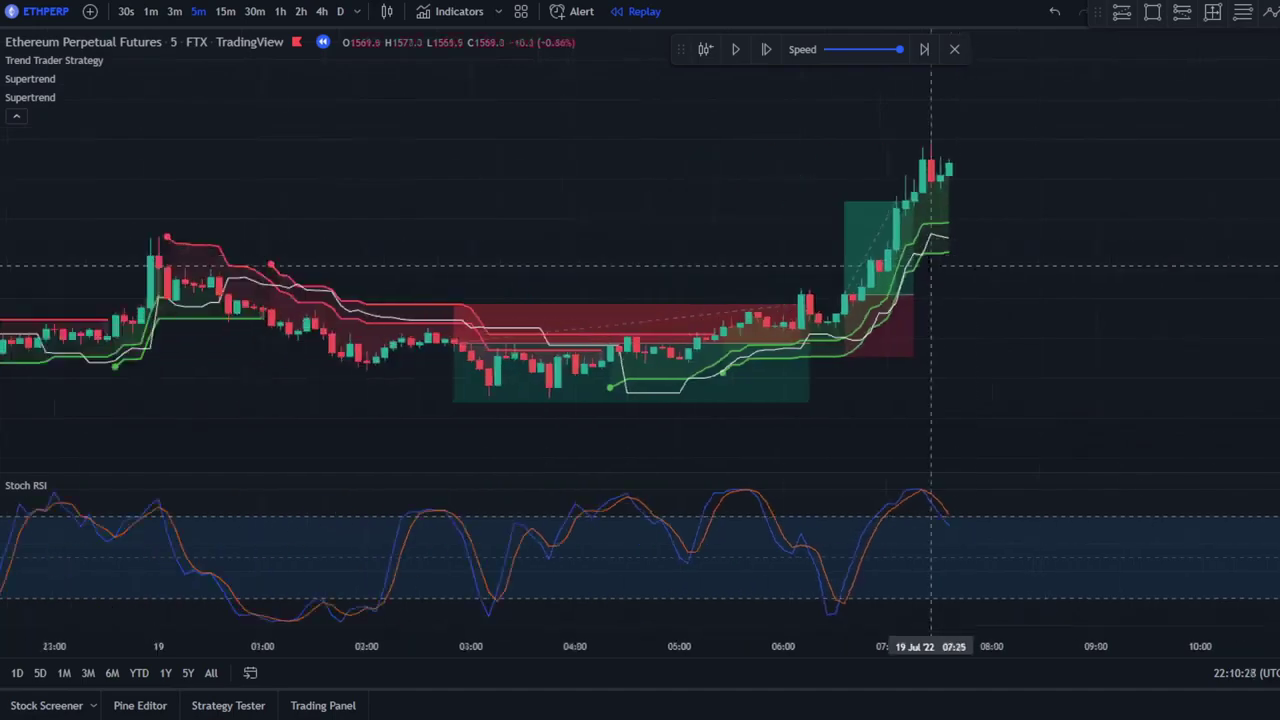
{"action": "left_click_drag", "start_coordinate": [600, 222], "coordinate": [1034, 237]}
{"action": "left_click_drag", "start_coordinate": [748, 262], "coordinate": [909, 241]}
{"action": "scroll", "coordinate": [748, 263], "scroll_direction": "left", "scroll_amount": 6}
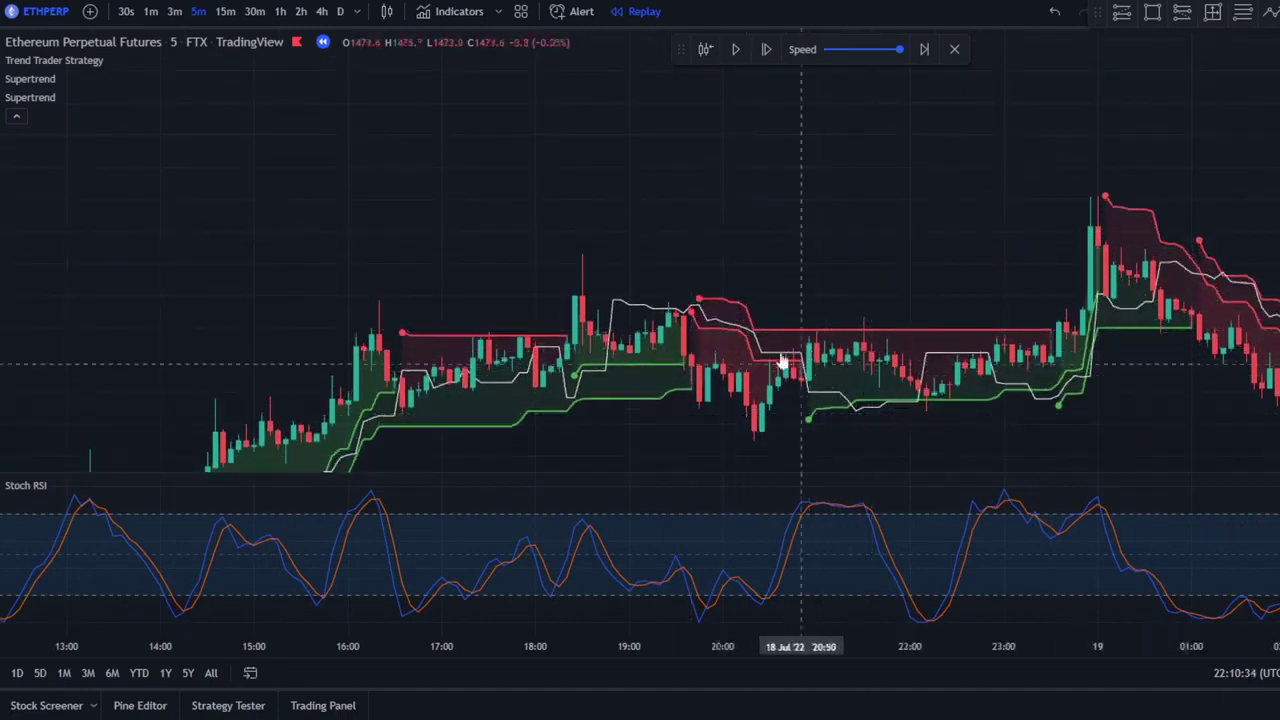
{"action": "left_click_drag", "start_coordinate": [816, 261], "coordinate": [642, 199]}
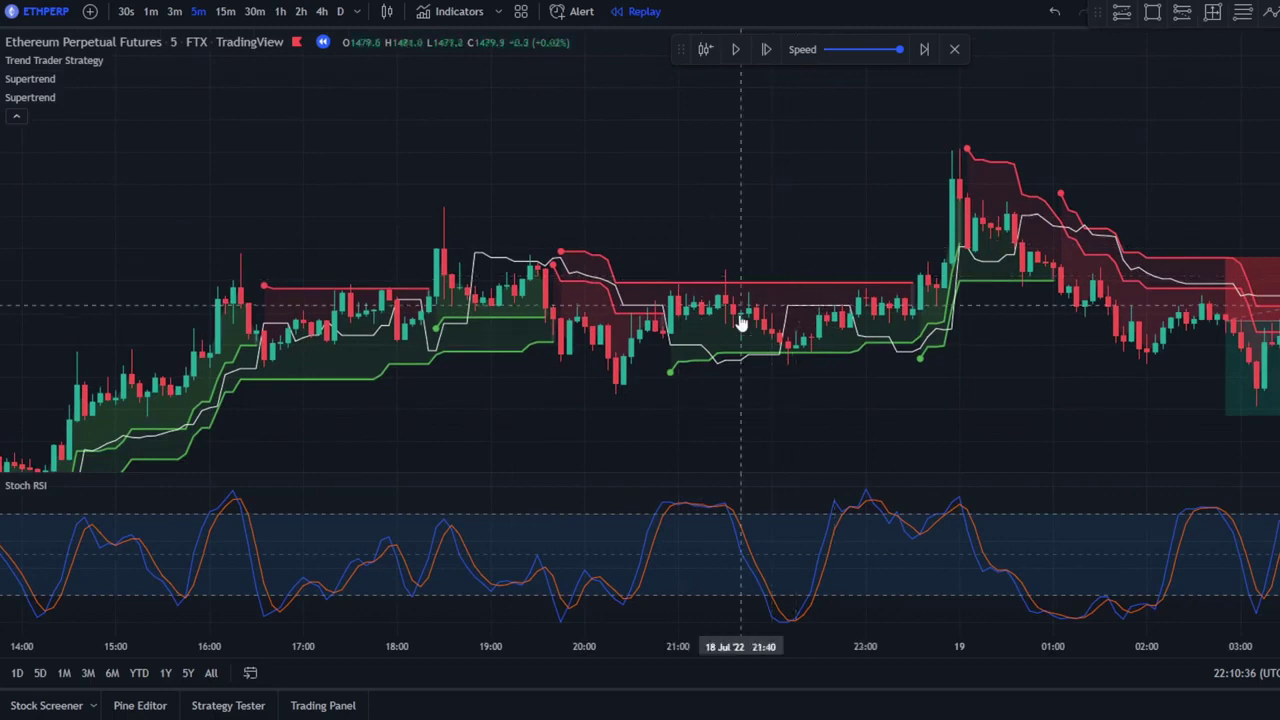
{"action": "left_click_drag", "start_coordinate": [779, 145], "coordinate": [528, 157]}
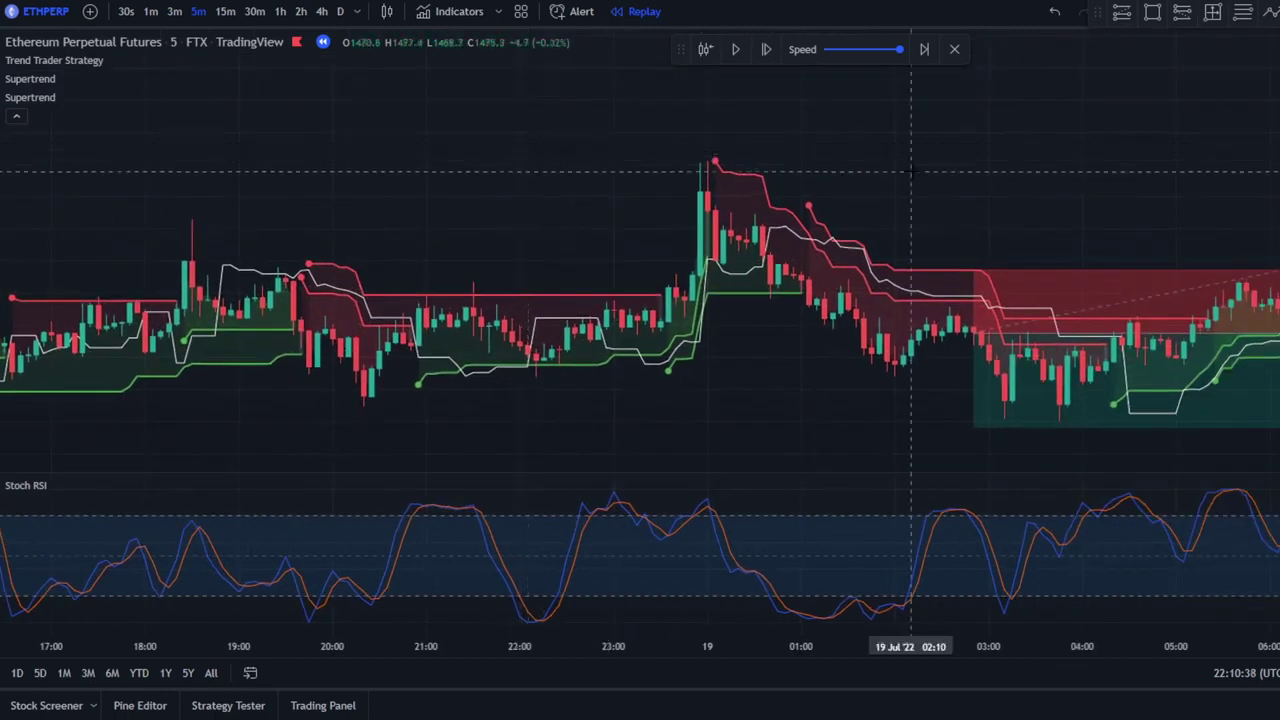